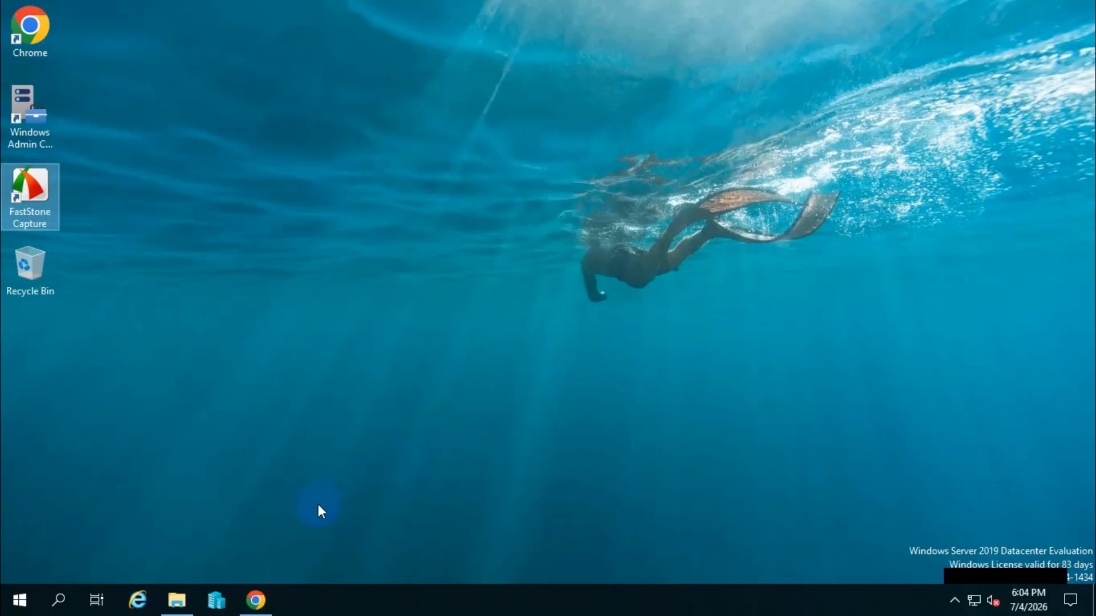
# Switch to Google Chrome and search Google for "chrome admx templates download".
pyautogui.click(257, 599)
pyautogui.click(362, 331)
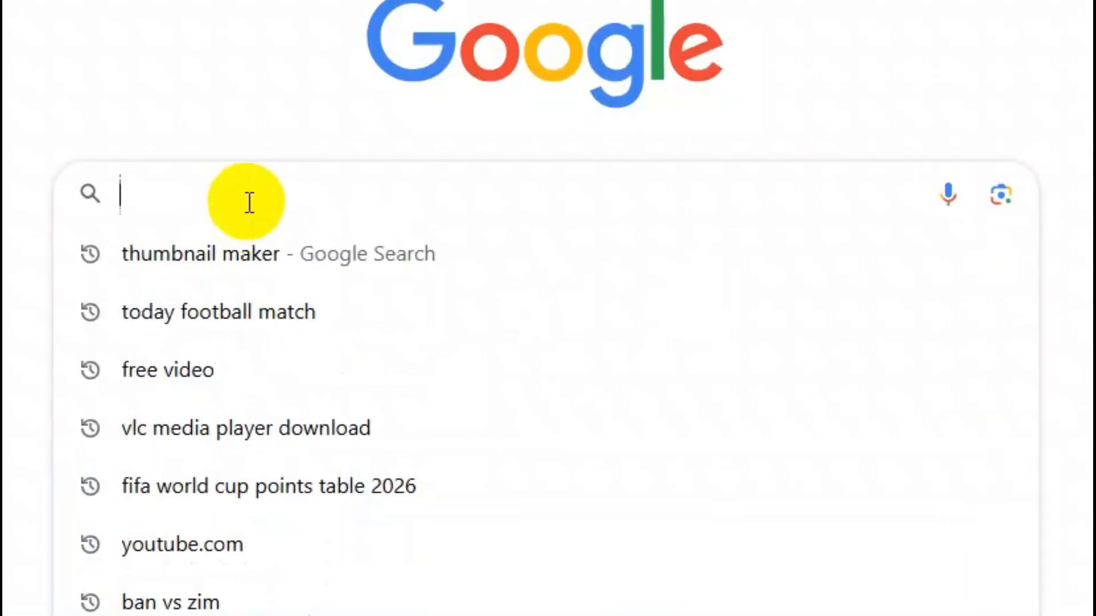
pyautogui.write('chr')
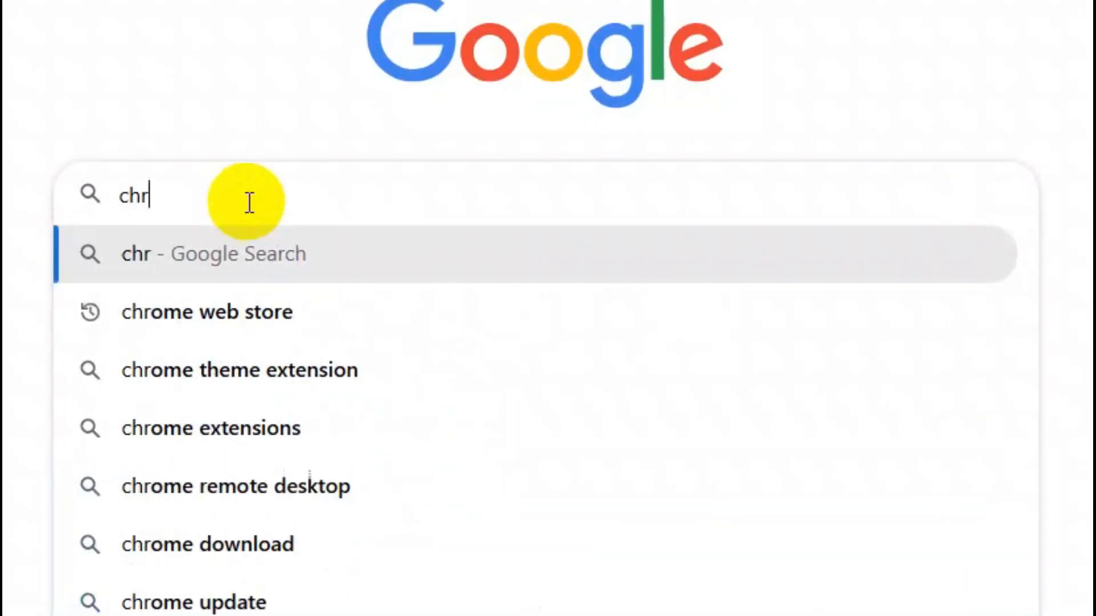
pyautogui.write('ome a')
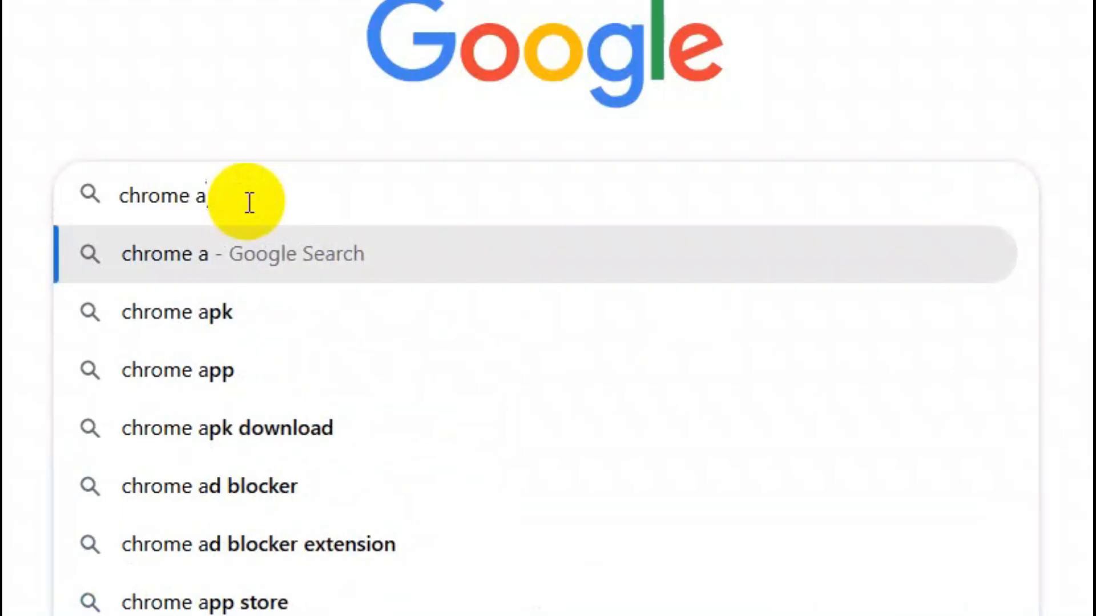
pyautogui.write('dmx')
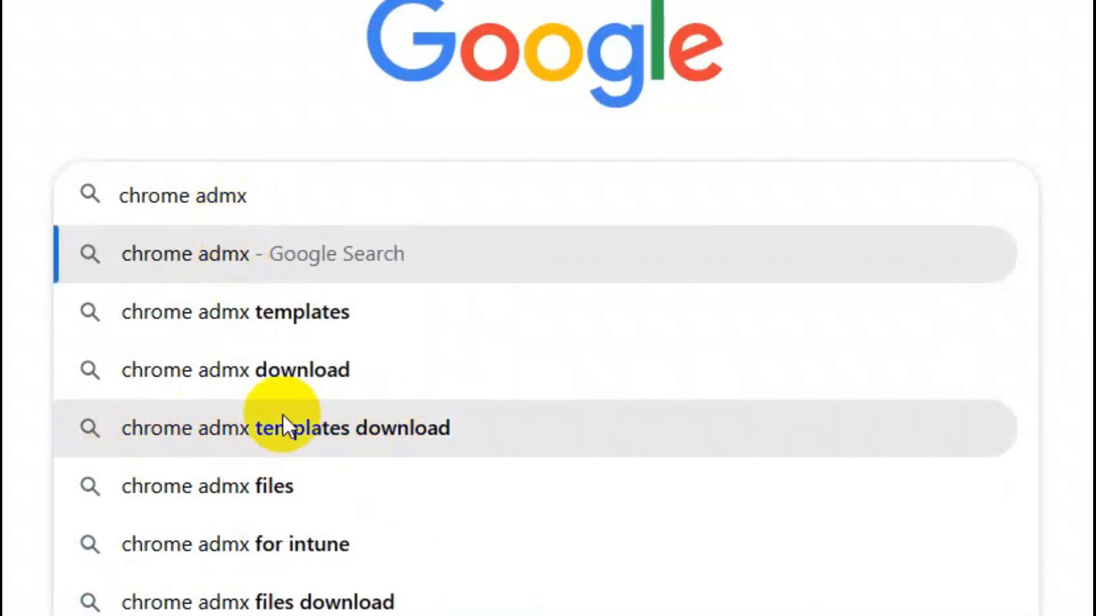
pyautogui.click(411, 428)
# Open the Chrome Enterprise search result "Enterprise Browser Download for Windows & Mac".
pyautogui.scroll(-2, 361, 330)
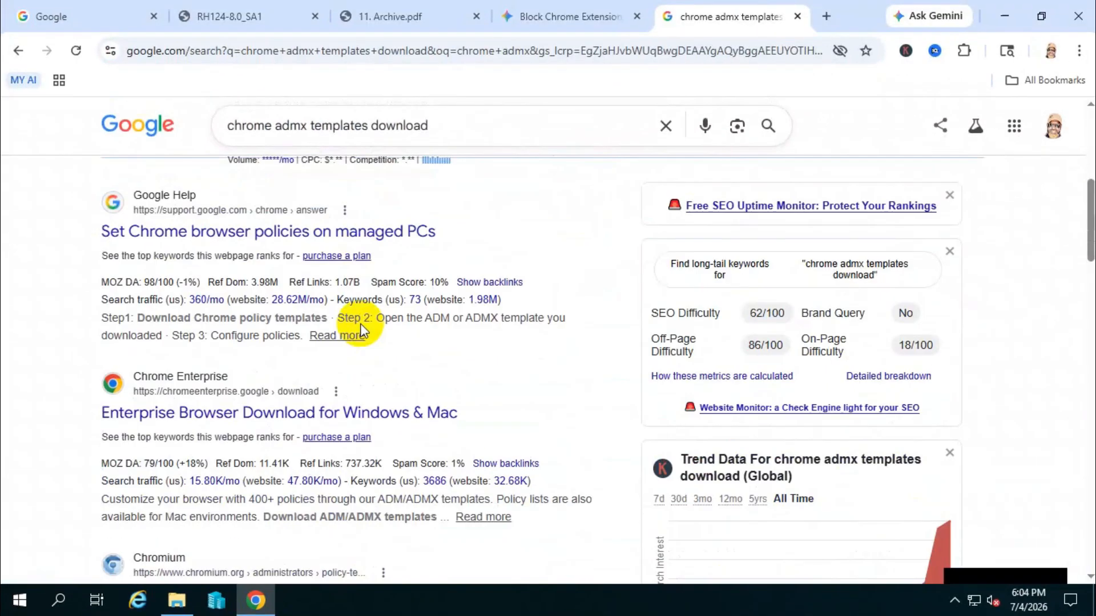
pyautogui.scroll(-1, 362, 325)
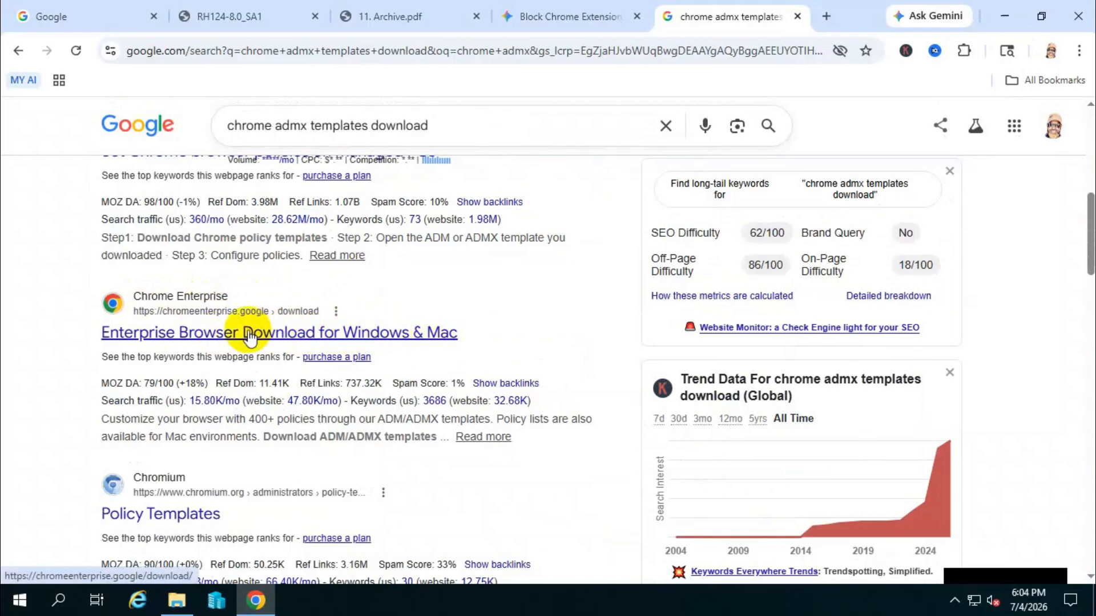
pyautogui.click(250, 335)
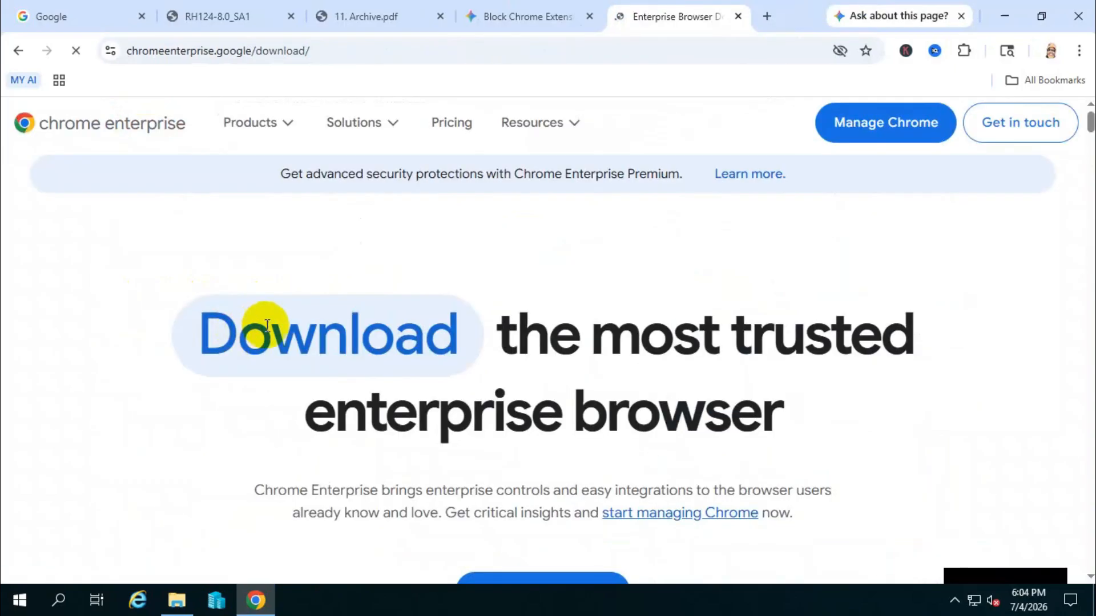
# Download the Chrome browser Bundle for Windows with the Stable channel and 64 bit (x86) architecture, and dismiss the administrator's guide form.
pyautogui.scroll(-3, 567, 300)
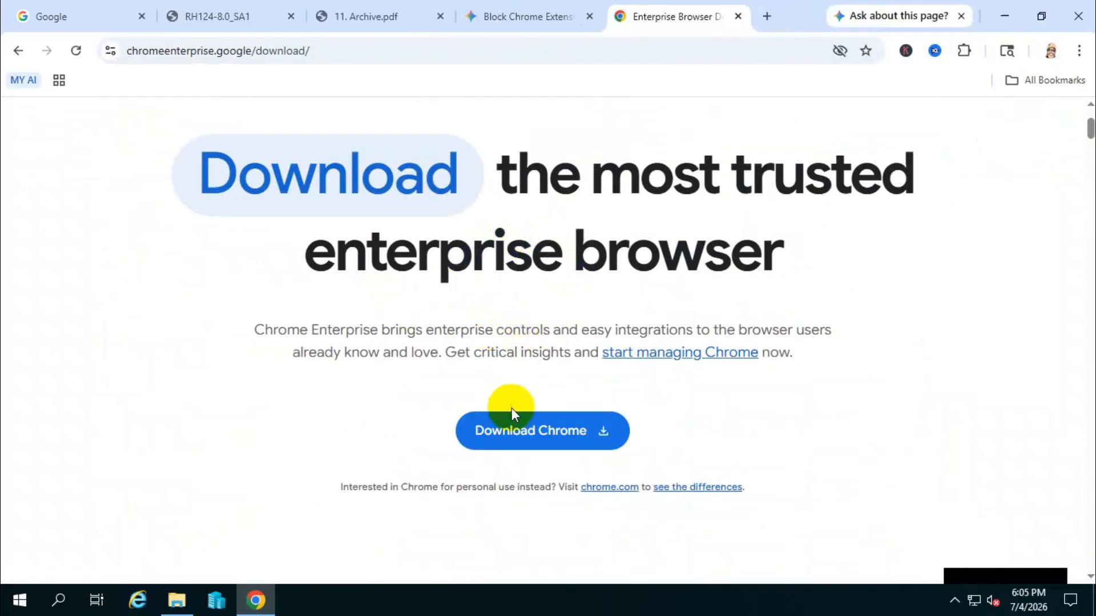
pyautogui.click(524, 432)
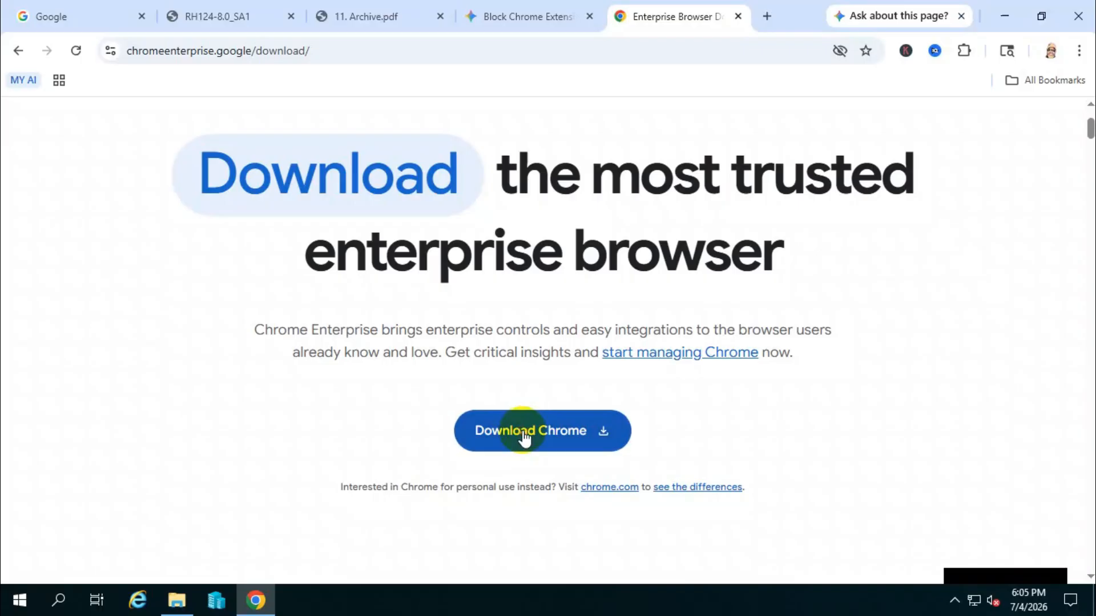
pyautogui.click(468, 301)
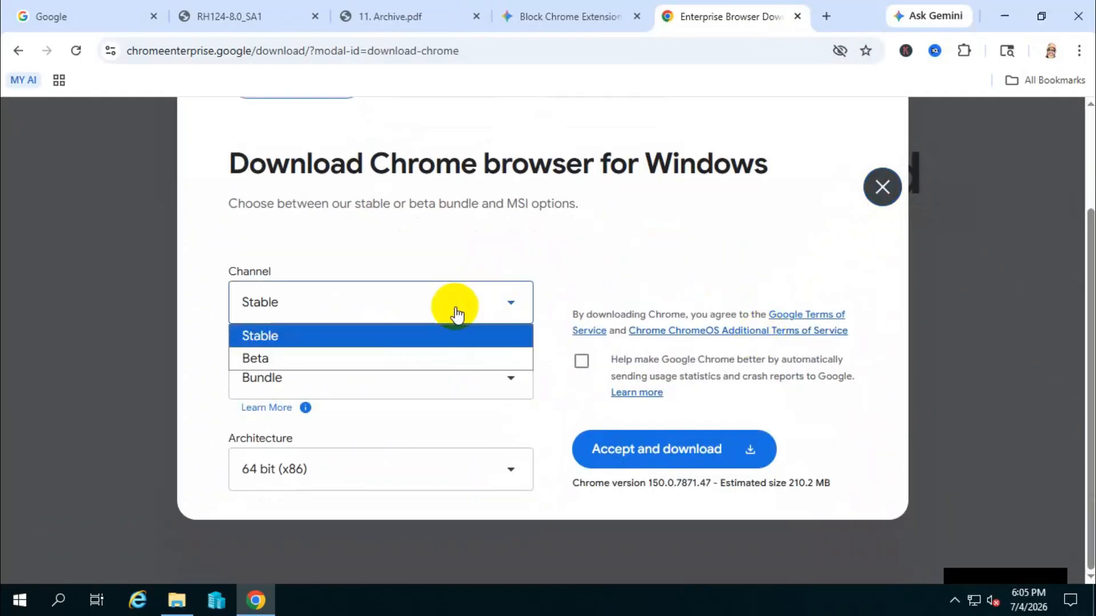
pyautogui.click(291, 336)
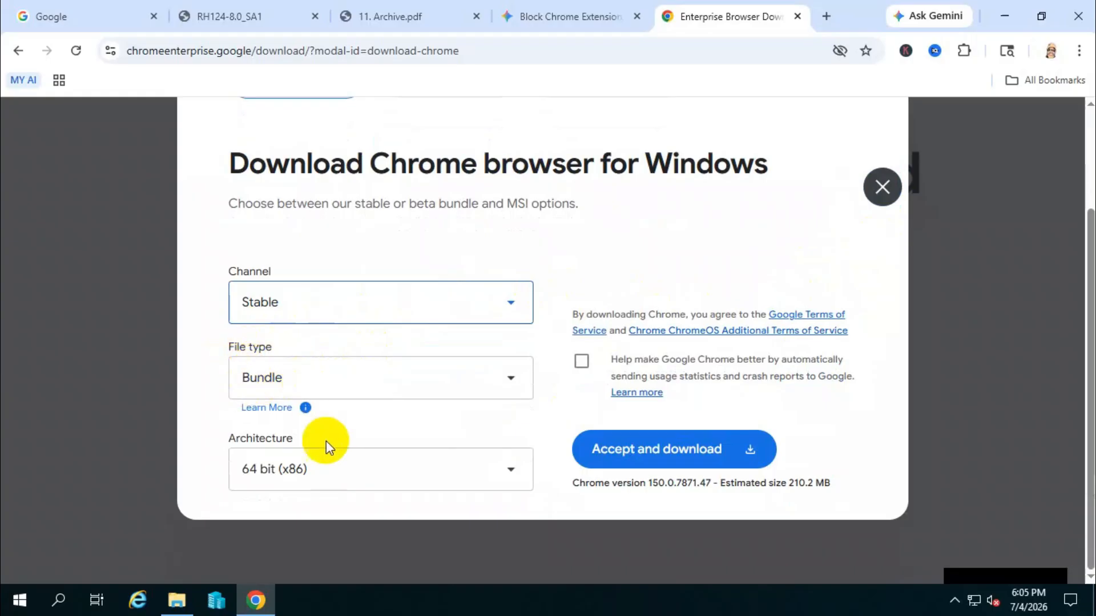
pyautogui.click(289, 470)
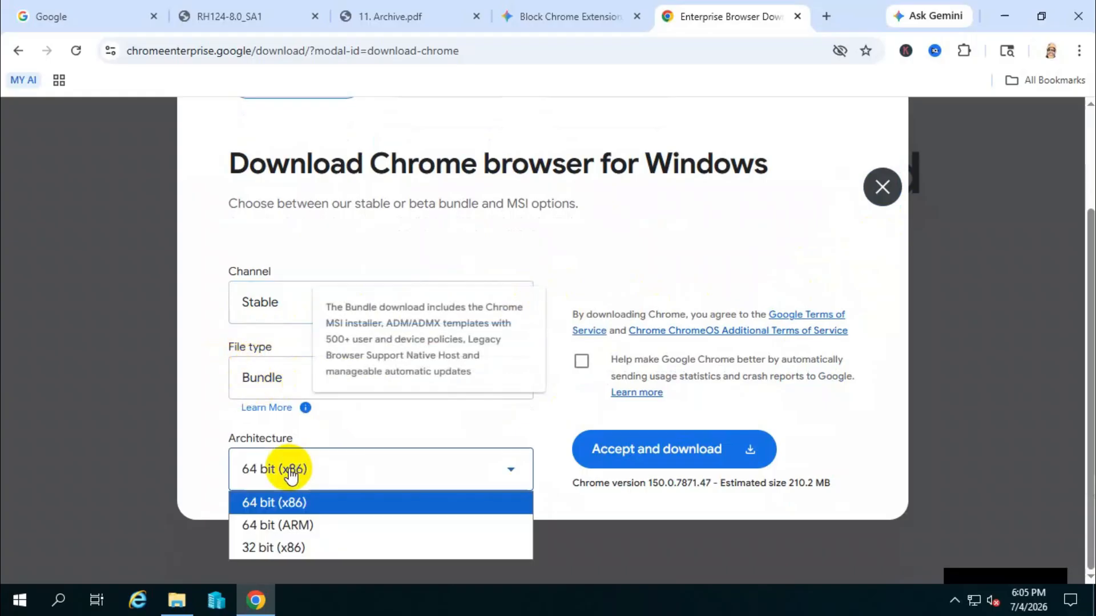
pyautogui.click(289, 505)
pyautogui.click(666, 454)
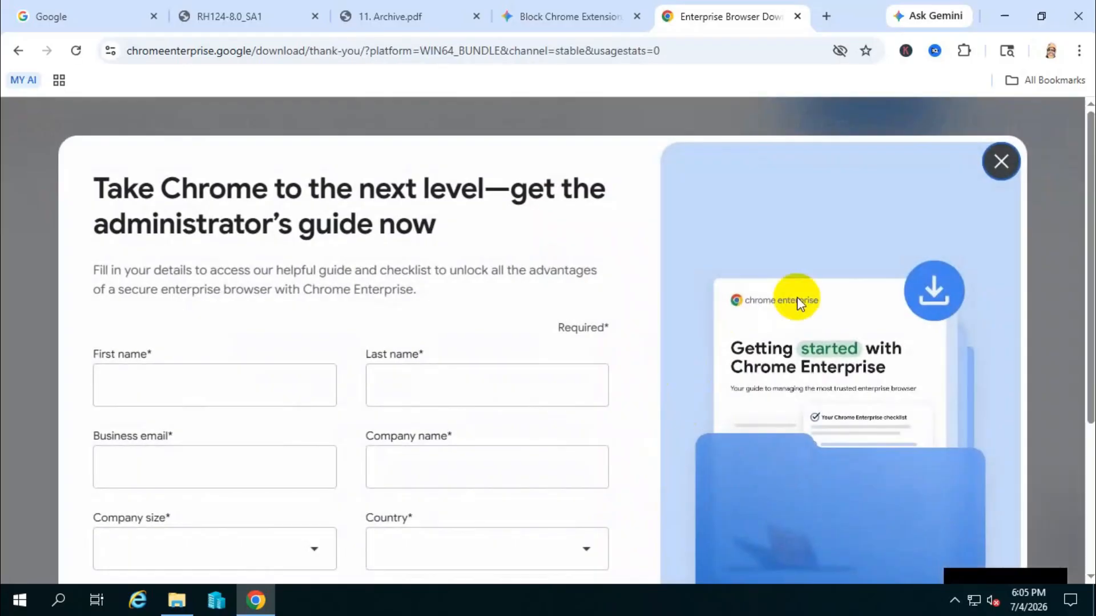
pyautogui.click(999, 164)
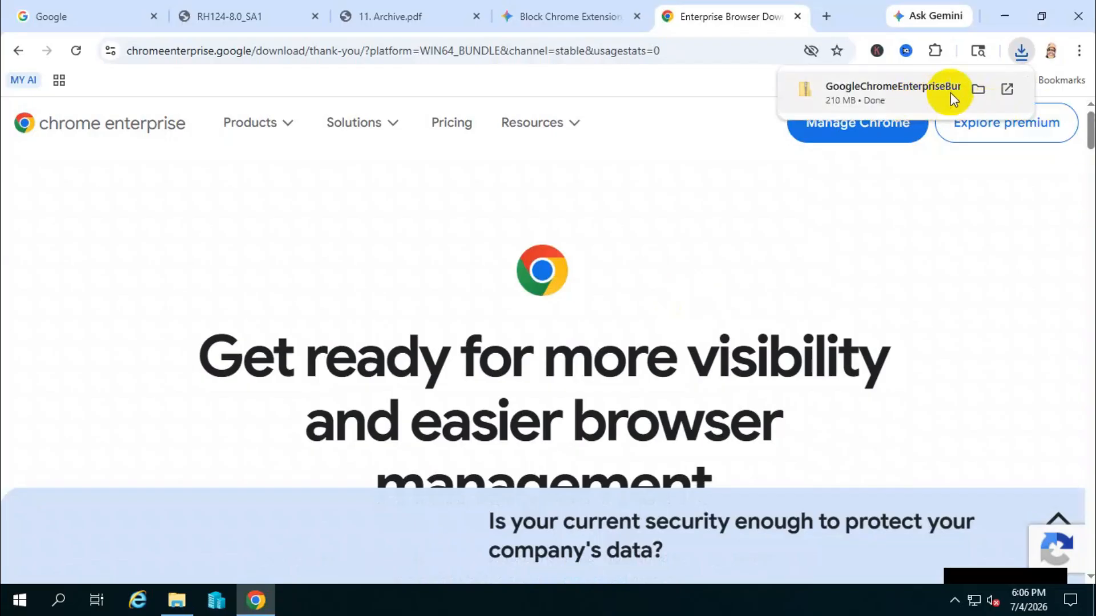
# Show the downloaded GoogleChromeEnterpriseBundle64 archive in its folder and extract it to the default destination in Downloads.
pyautogui.click(979, 89)
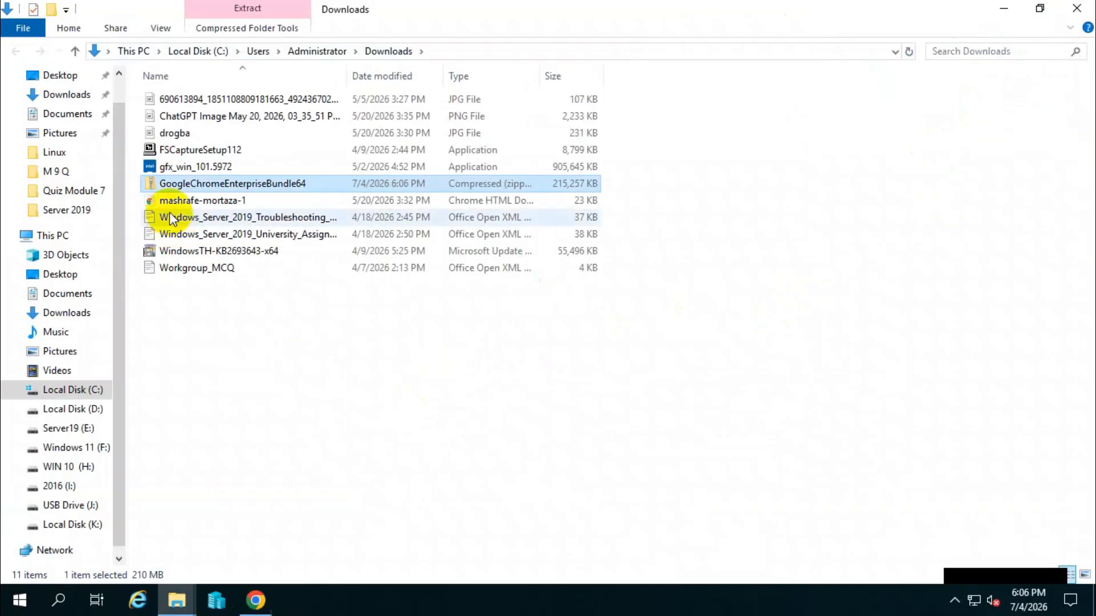
pyautogui.rightClick(246, 181)
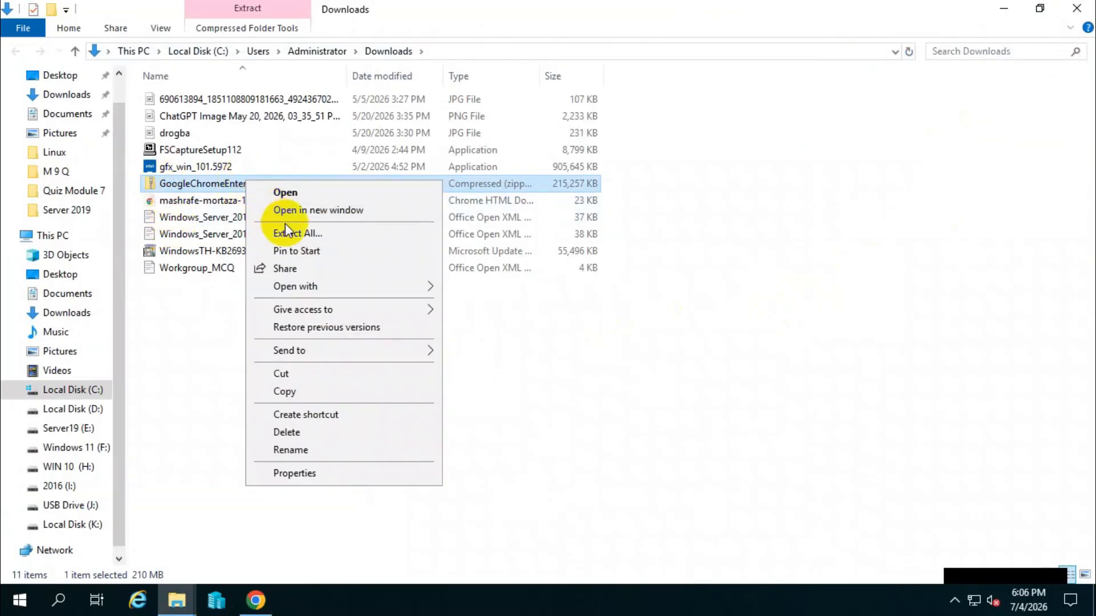
pyautogui.click(312, 233)
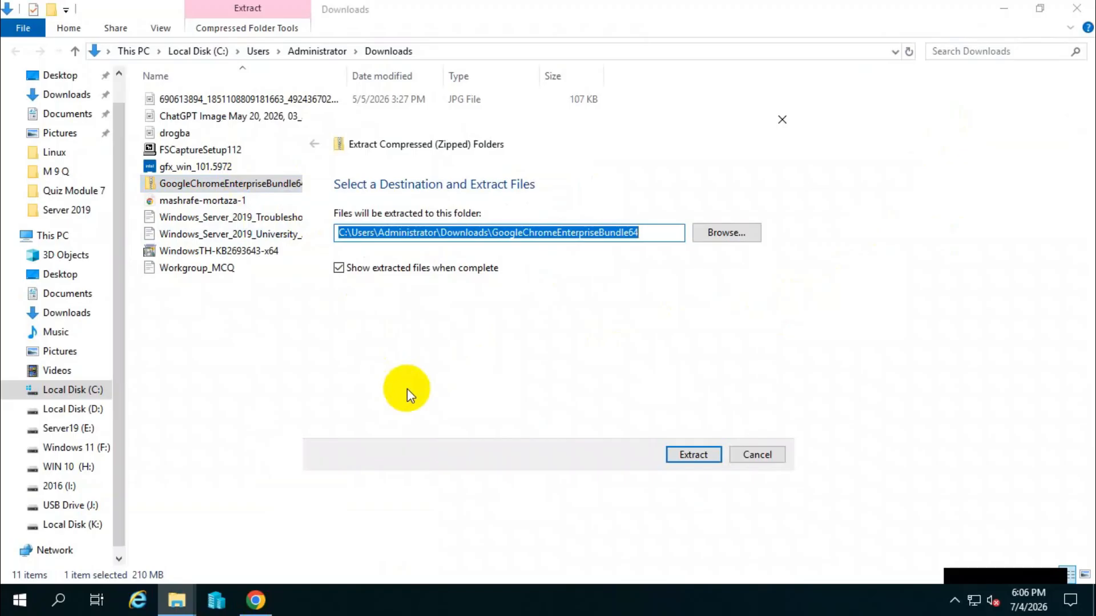
pyautogui.click(691, 457)
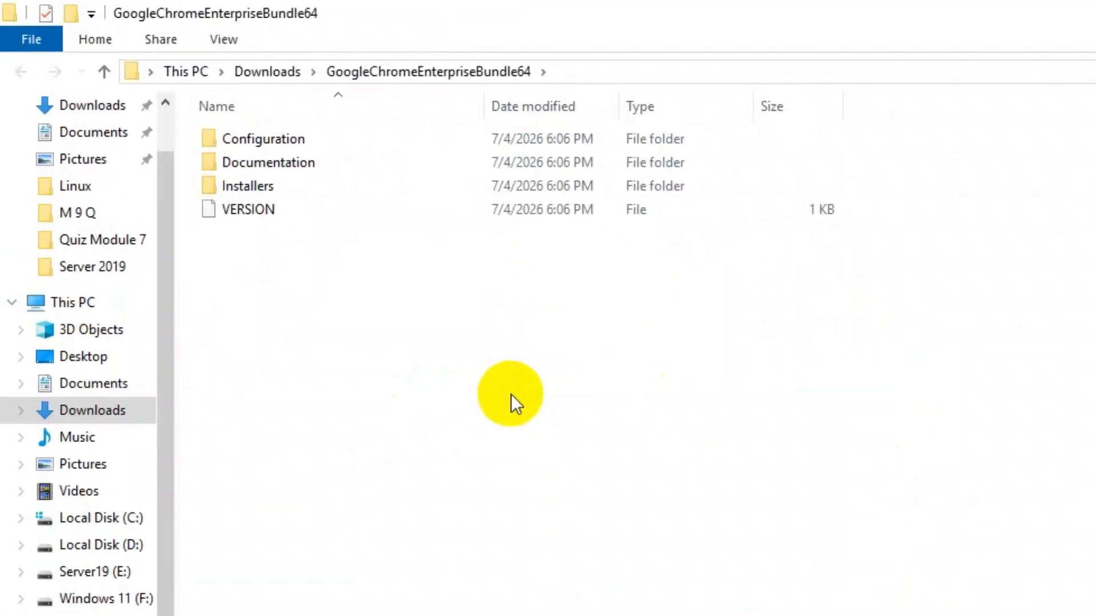
# Open the admx folder inside the extracted bundle's Configuration folder and select the chrome.admx file.
pyautogui.doubleClick(439, 198)
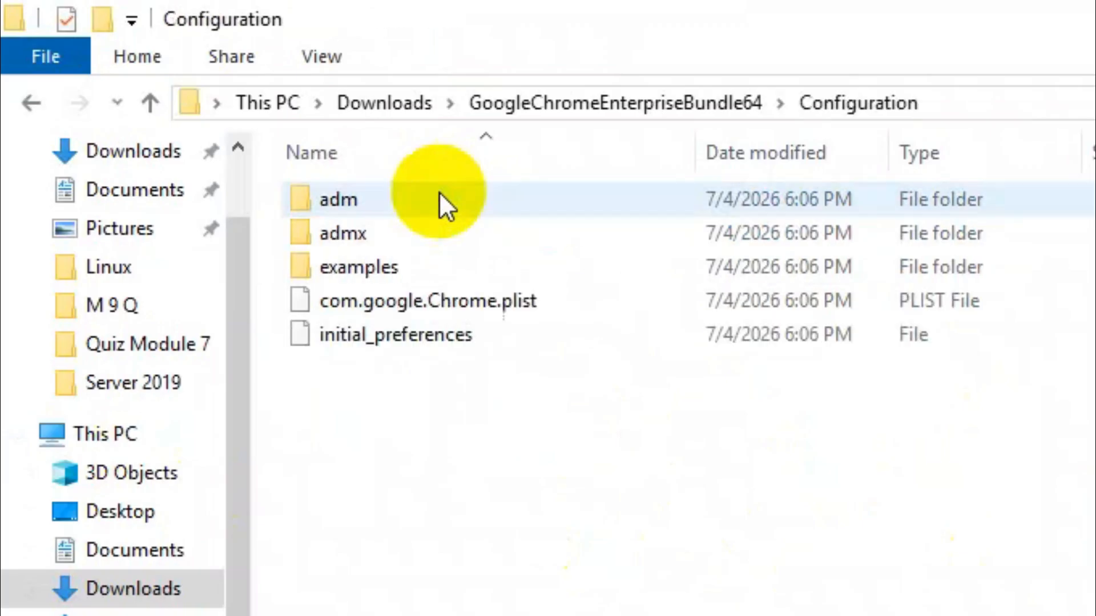
pyautogui.click(385, 231)
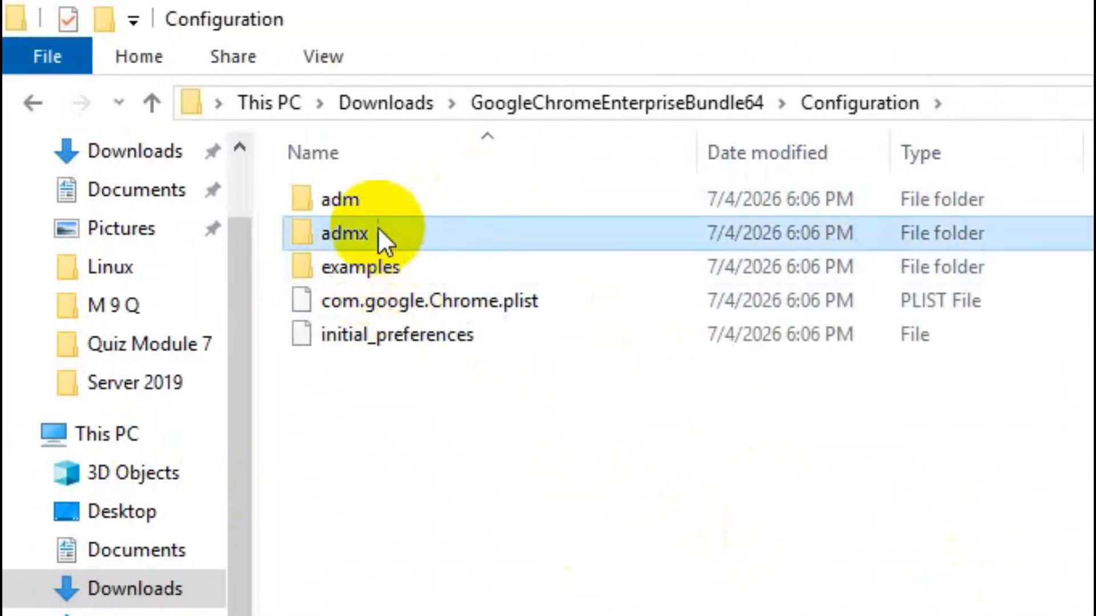
pyautogui.doubleClick(467, 233)
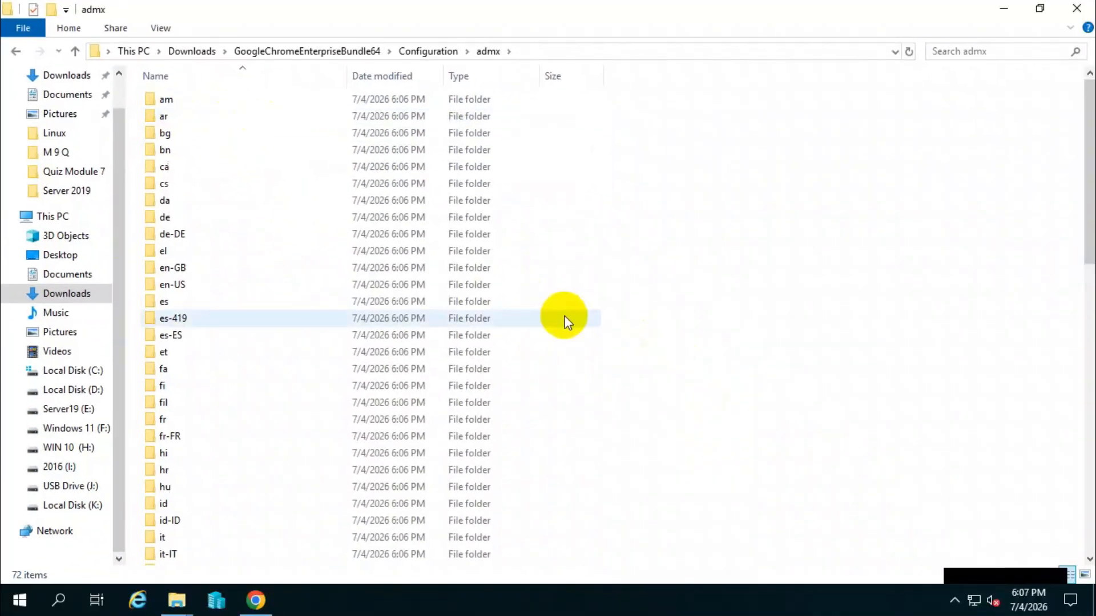
pyautogui.scroll(-5, 248, 316)
pyautogui.scroll(-10, 248, 316)
pyautogui.click(240, 472)
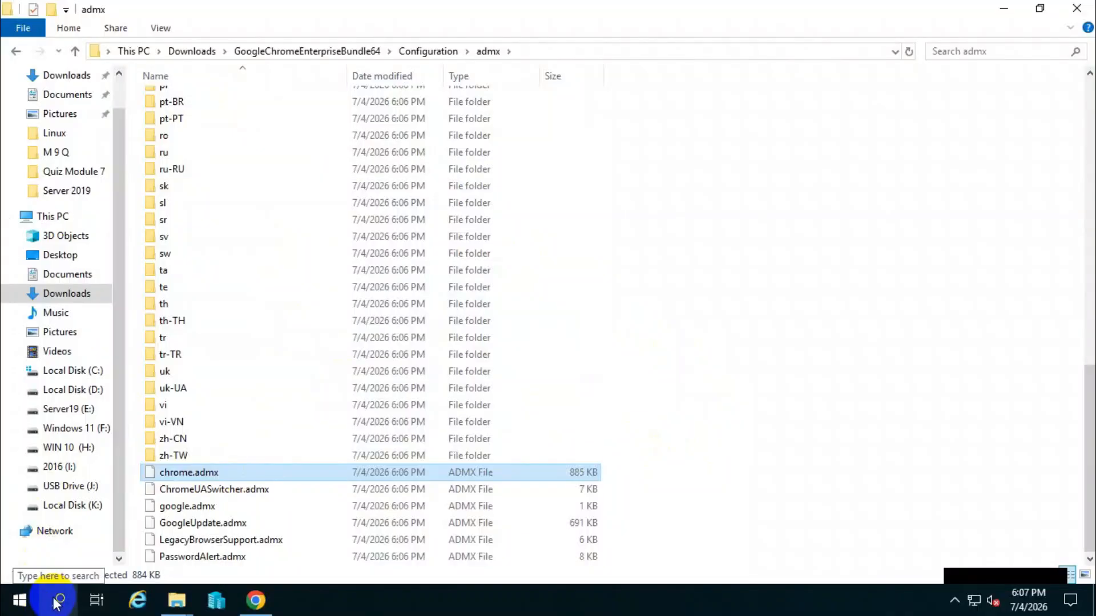
# Open a second File Explorer window at Local Disk (C:) and place it beside the admx folder window.
pyautogui.click(26, 604)
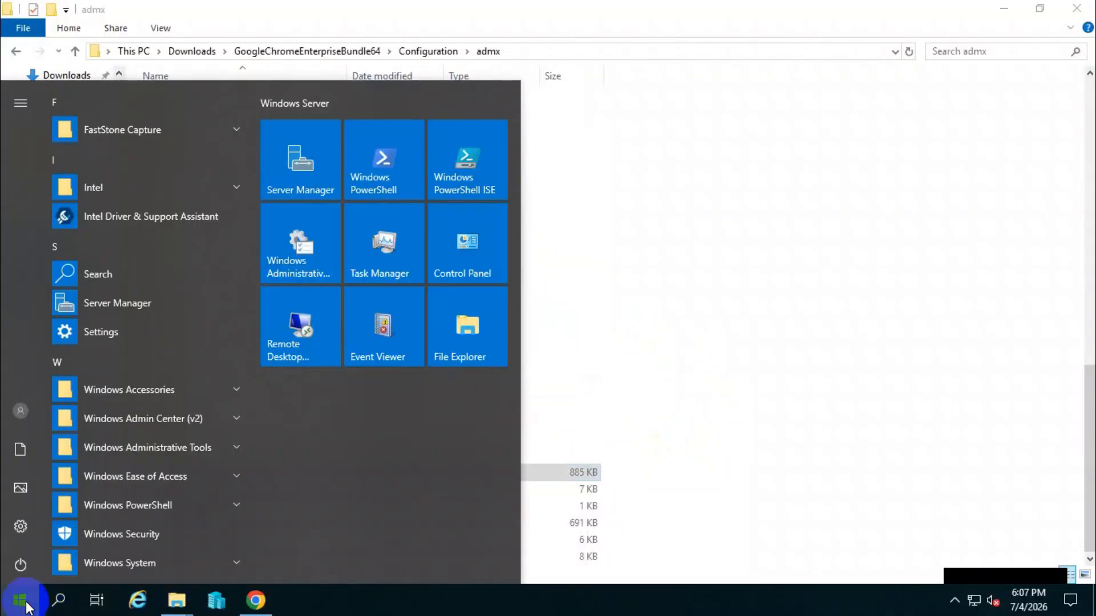
pyautogui.click(461, 324)
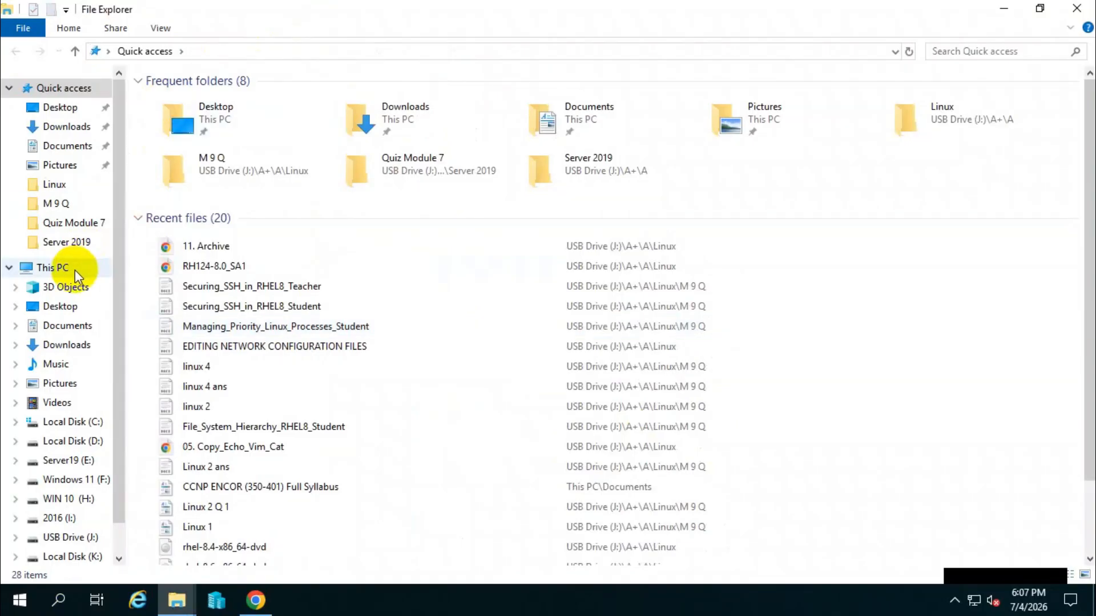
pyautogui.click(74, 268)
pyautogui.click(234, 224)
pyautogui.doubleClick(248, 225)
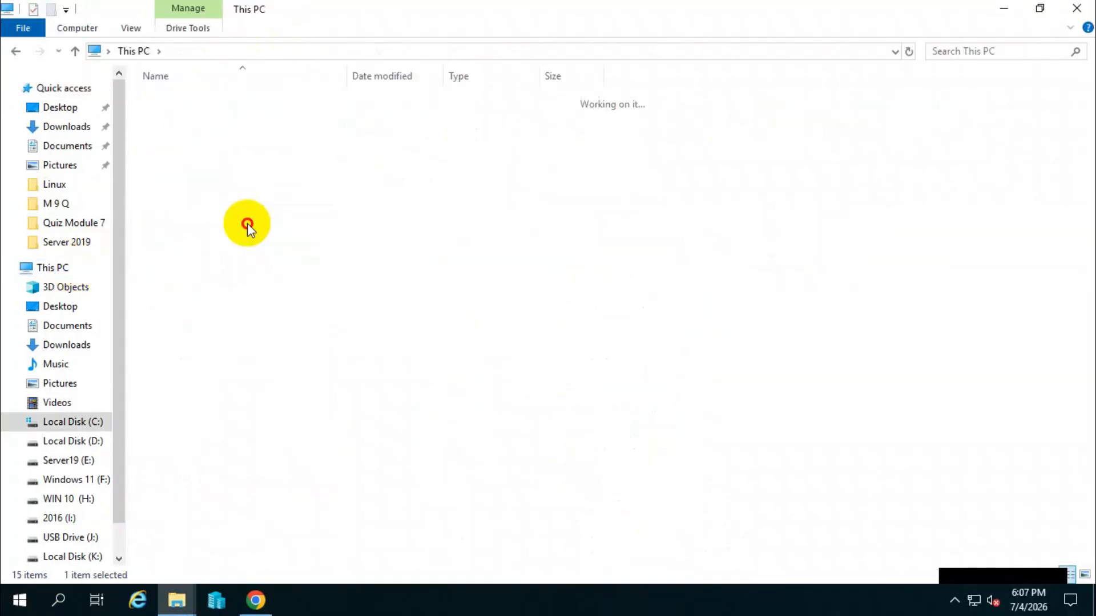
pyautogui.moveTo(505, 17); pyautogui.dragTo(859, 54)
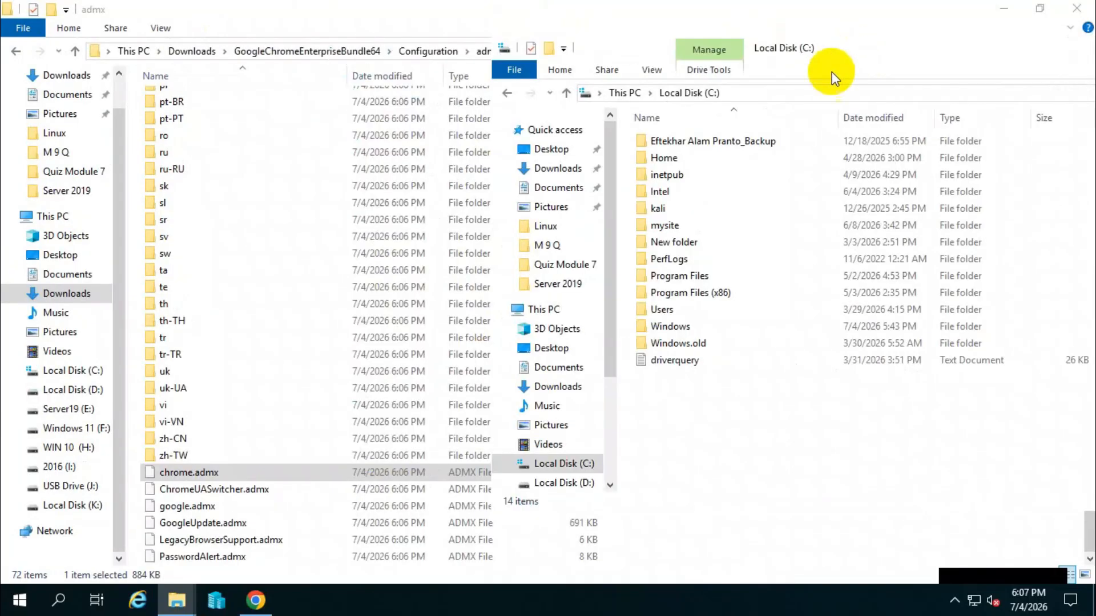
# Open the Windows folder on Local Disk (C:) and go into its PolicyDefinitions folder.
pyautogui.doubleClick(709, 326)
pyautogui.scroll(-5, 723, 297)
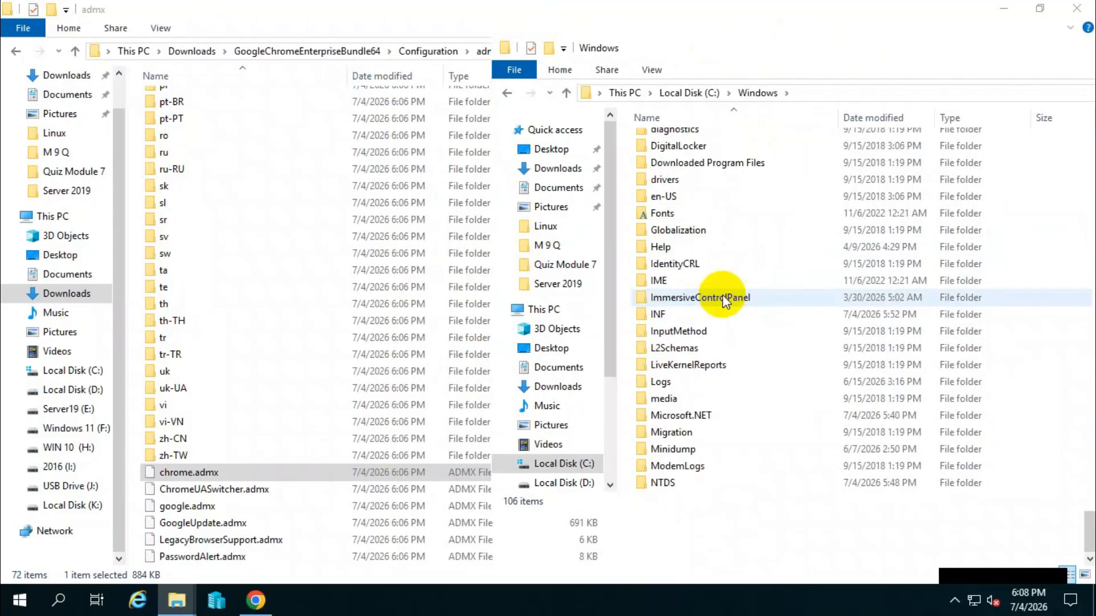
pyautogui.scroll(-5, 726, 292)
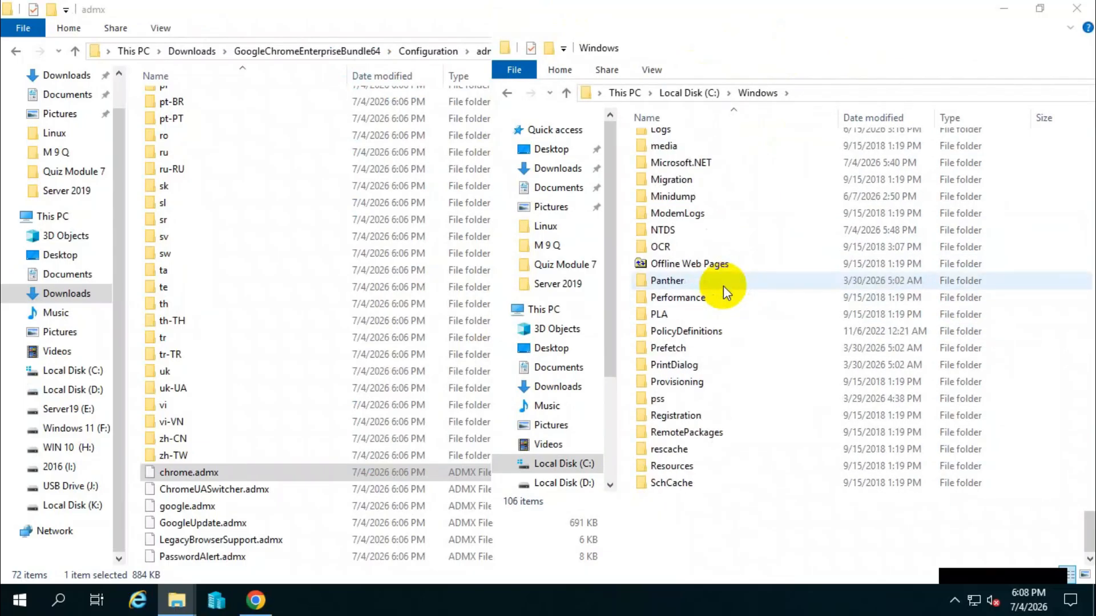
pyautogui.scroll(-2, 724, 286)
pyautogui.scroll(2, 724, 286)
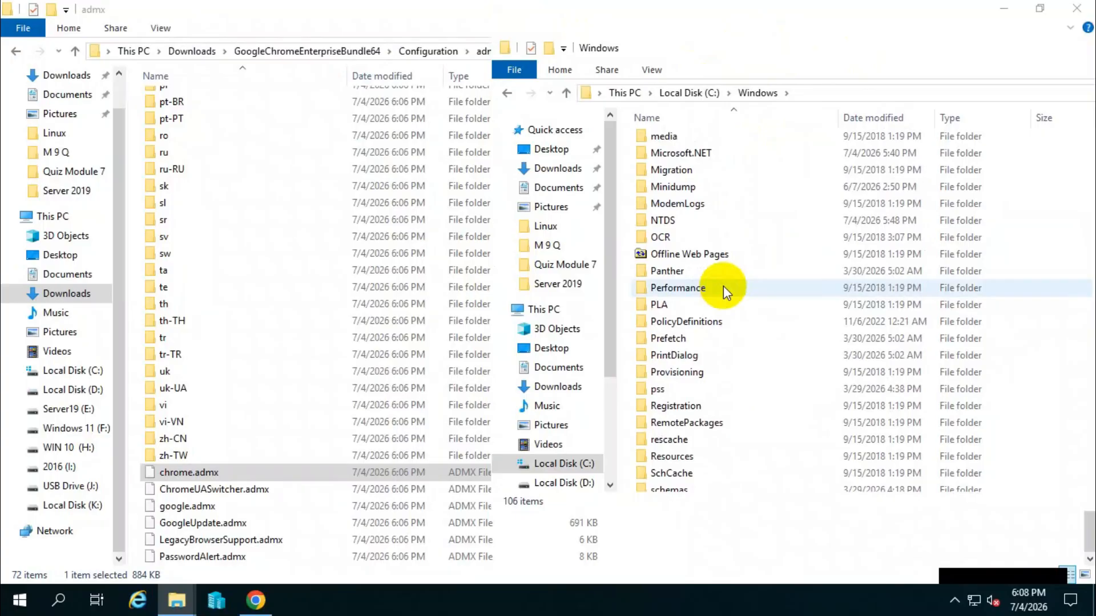
pyautogui.click(693, 322)
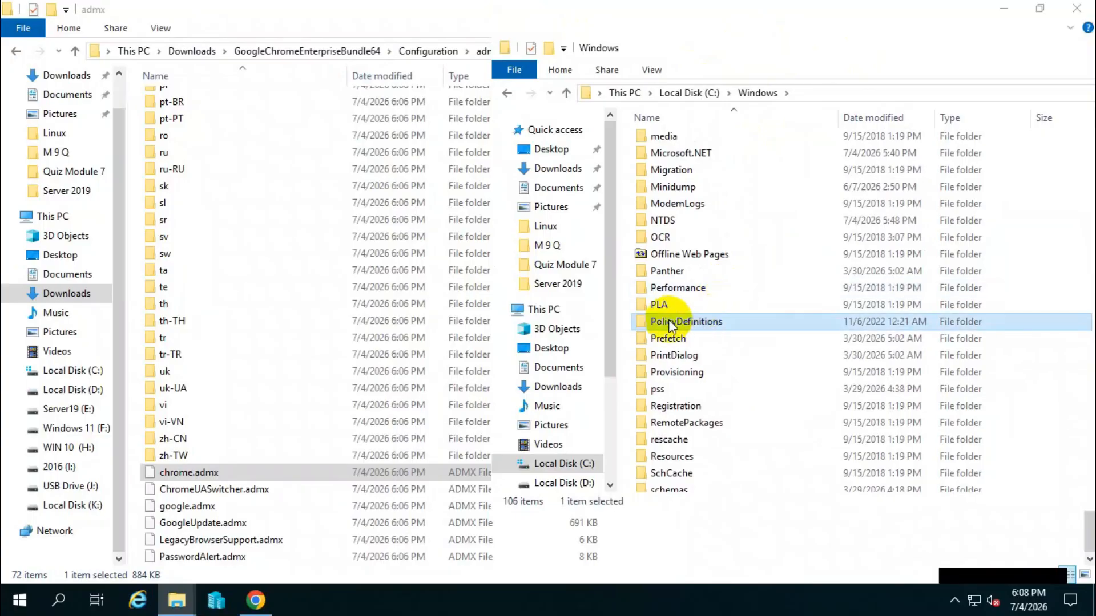
pyautogui.doubleClick(703, 321)
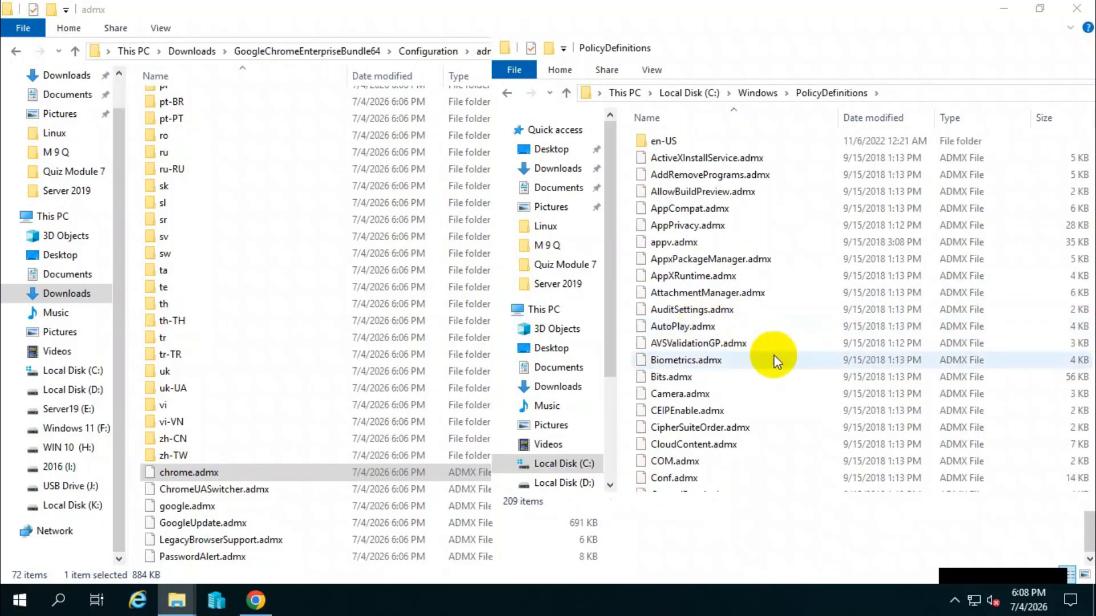
# Copy chrome.admx from the bundle's admx folder into the PolicyDefinitions folder under C:\Windows.
pyautogui.rightClick(201, 476)
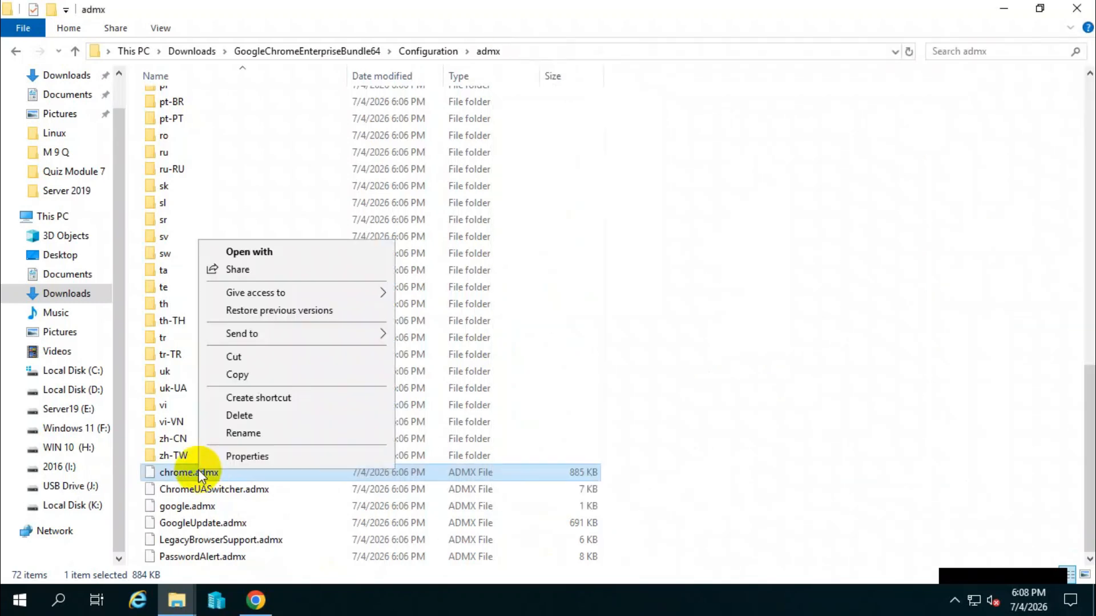
pyautogui.click(250, 375)
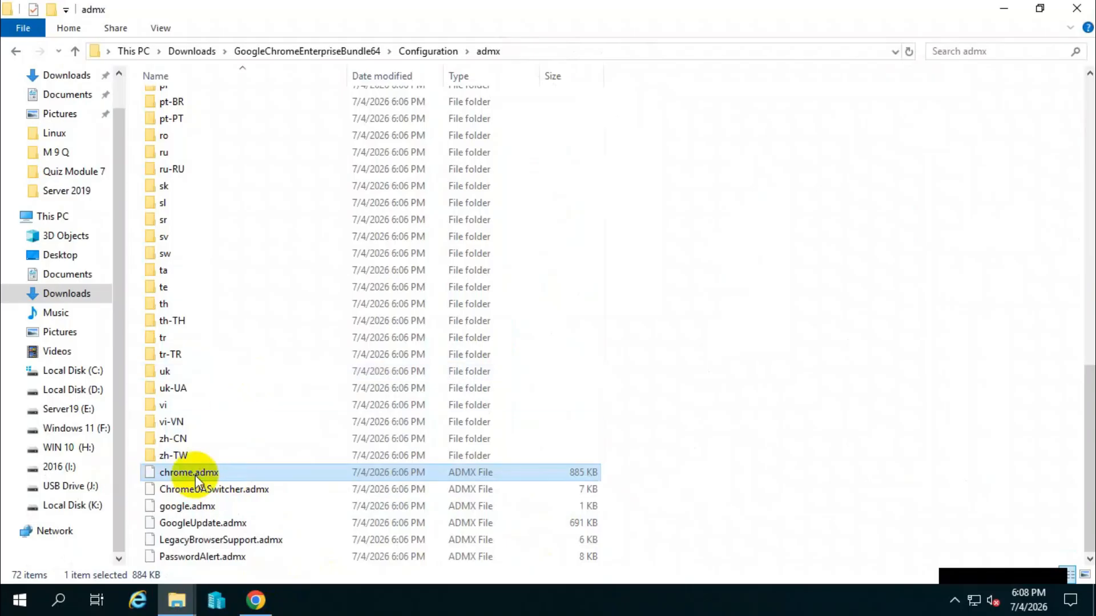
pyautogui.moveTo(177, 599)
pyautogui.click(597, 533)
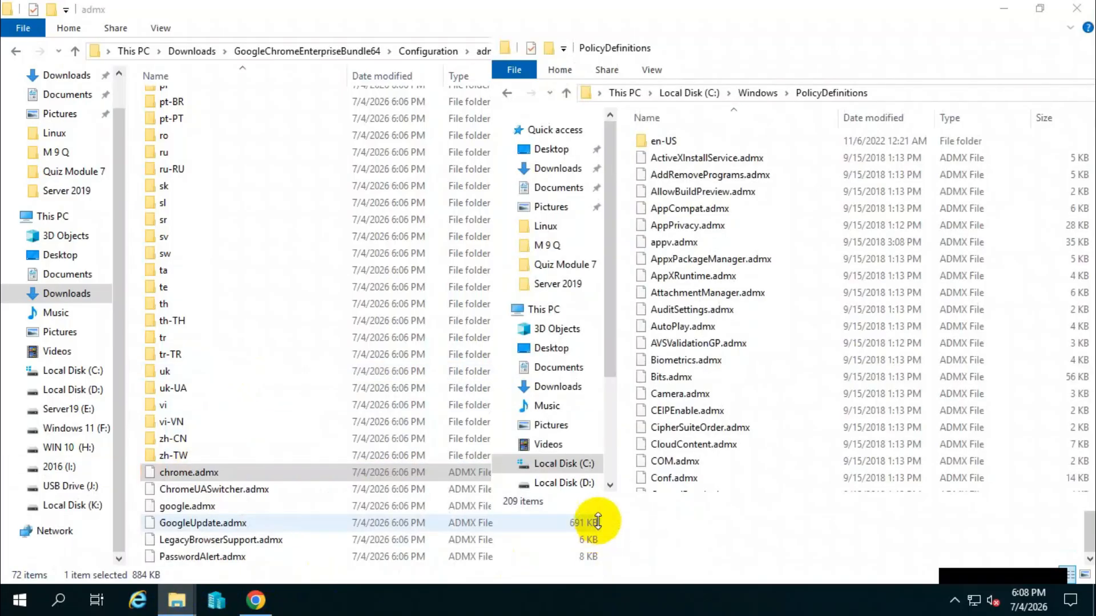
pyautogui.rightClick(1016, 390)
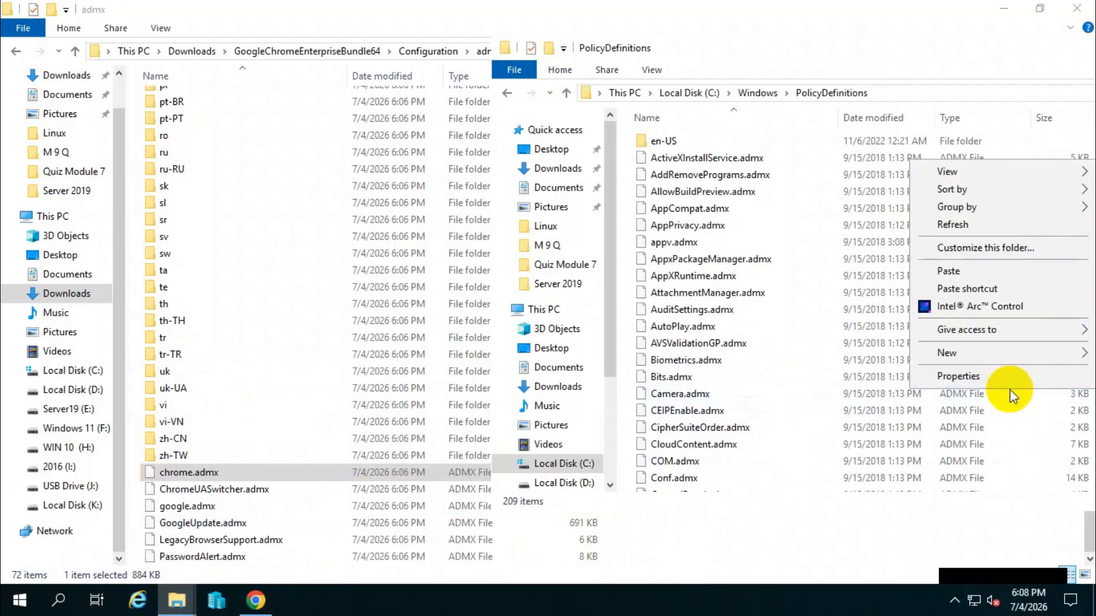
pyautogui.click(956, 272)
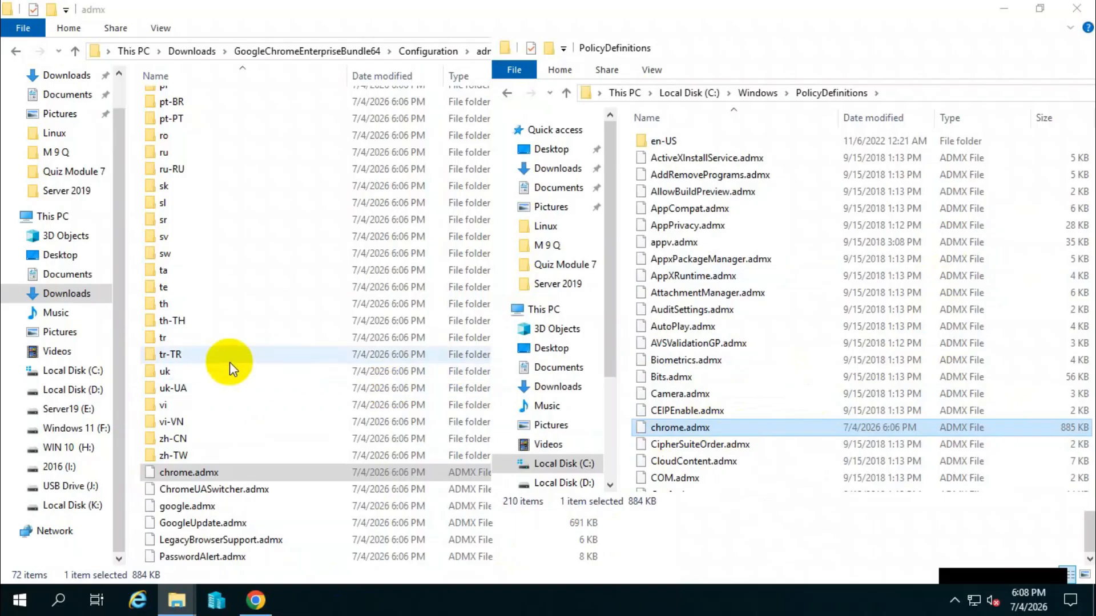
# Open the en-US language folder inside the bundle's admx folder.
pyautogui.scroll(1, 229, 362)
pyautogui.click(284, 348)
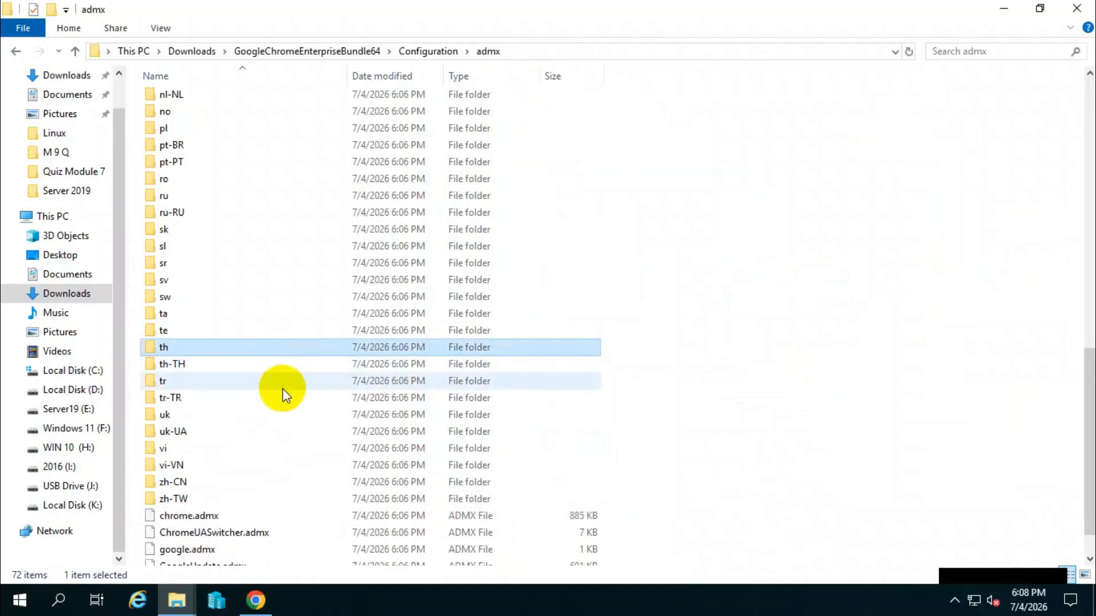
pyautogui.scroll(5, 283, 389)
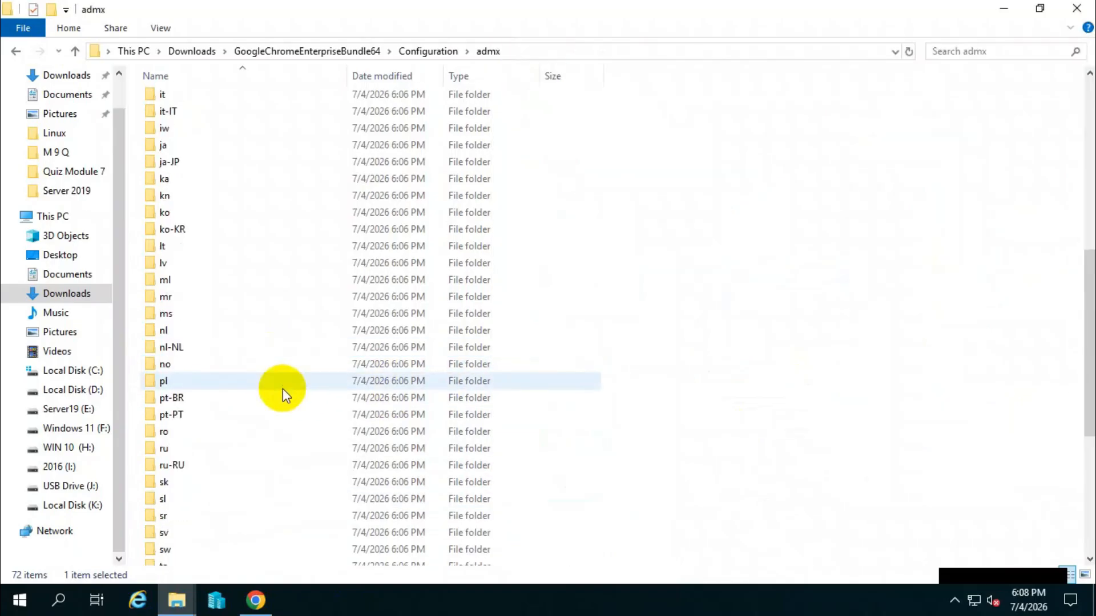
pyautogui.scroll(9, 282, 389)
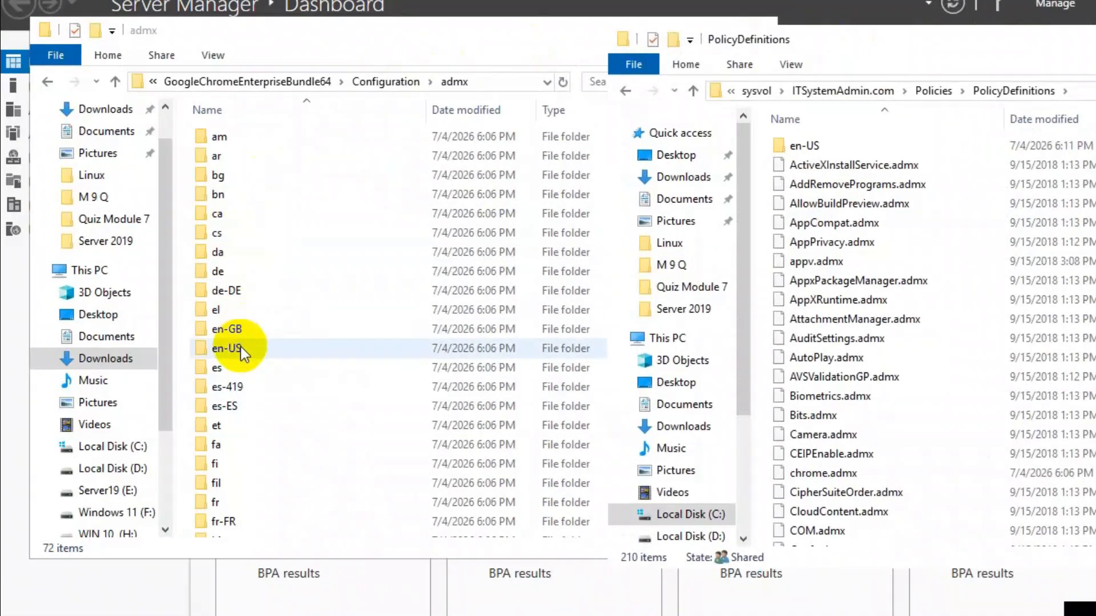
pyautogui.click(241, 347)
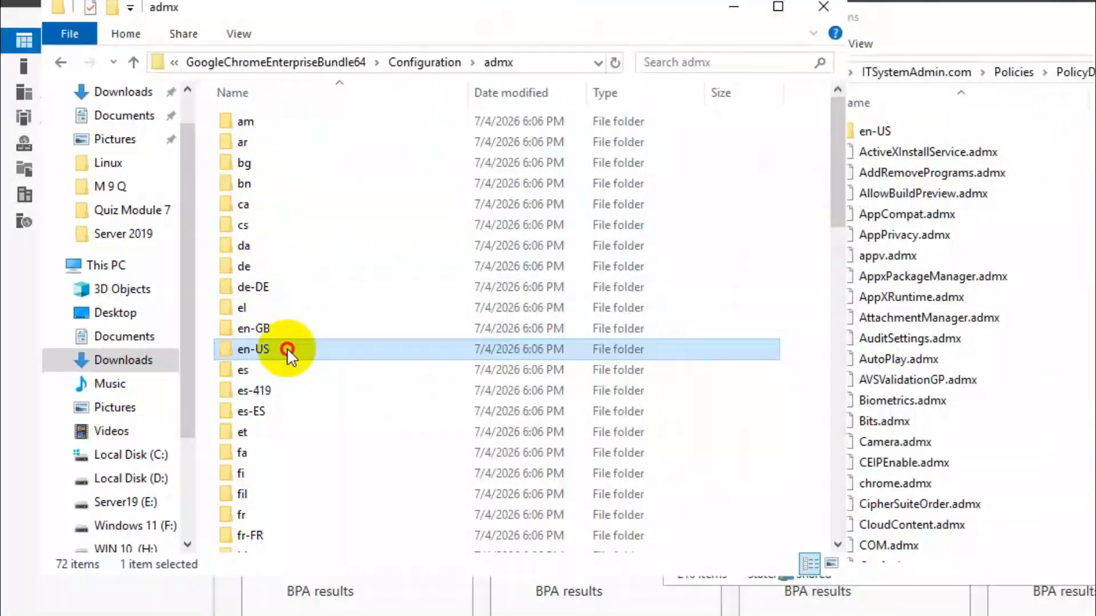
pyautogui.doubleClick(540, 365)
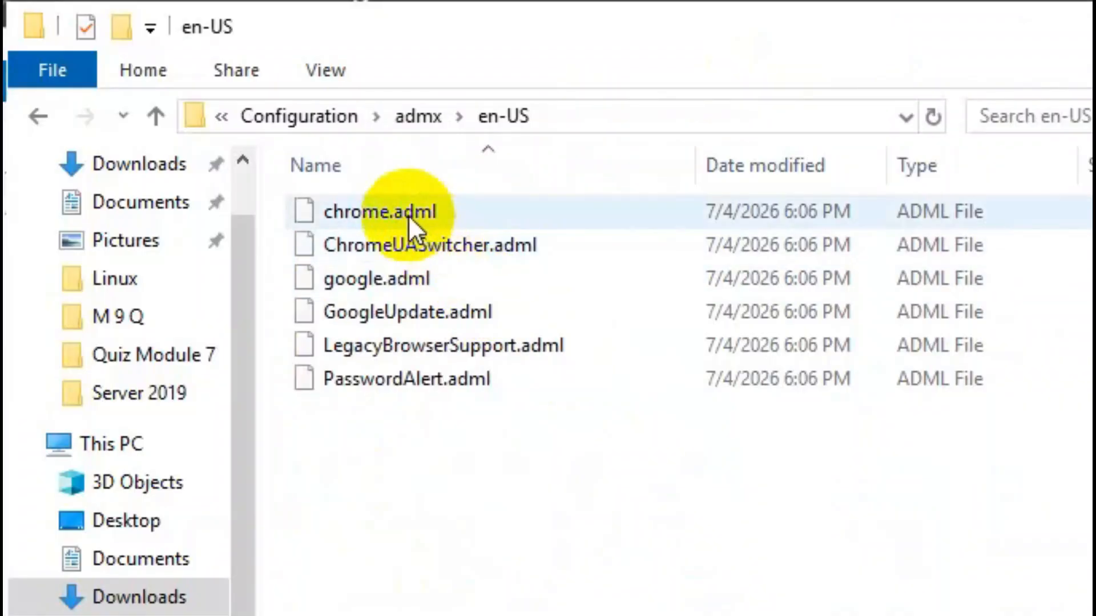
# Copy chrome.adml from the bundle's en-US folder into the en-US folder under PolicyDefinitions, and close the destination window.
pyautogui.click(409, 215)
pyautogui.click(400, 204)
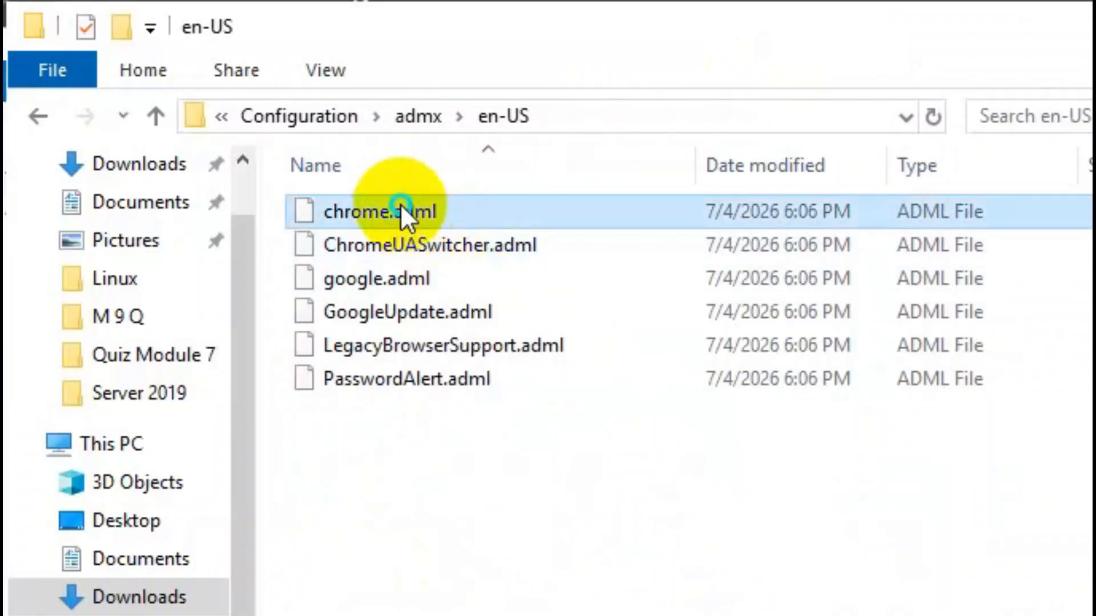
pyautogui.rightClick(400, 203)
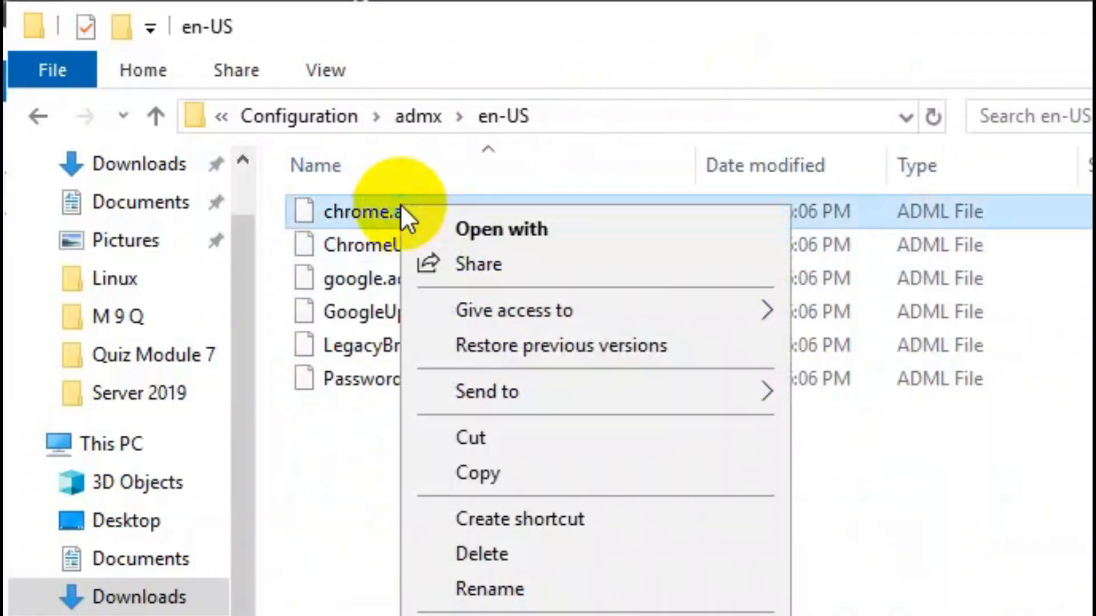
pyautogui.click(465, 461)
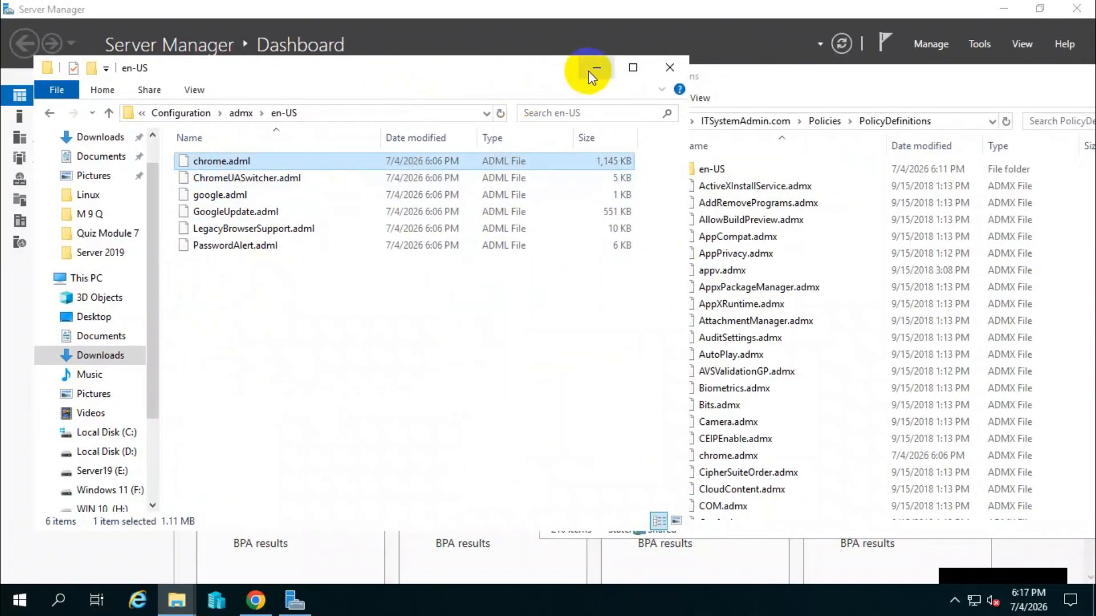
pyautogui.click(594, 71)
pyautogui.click(709, 170)
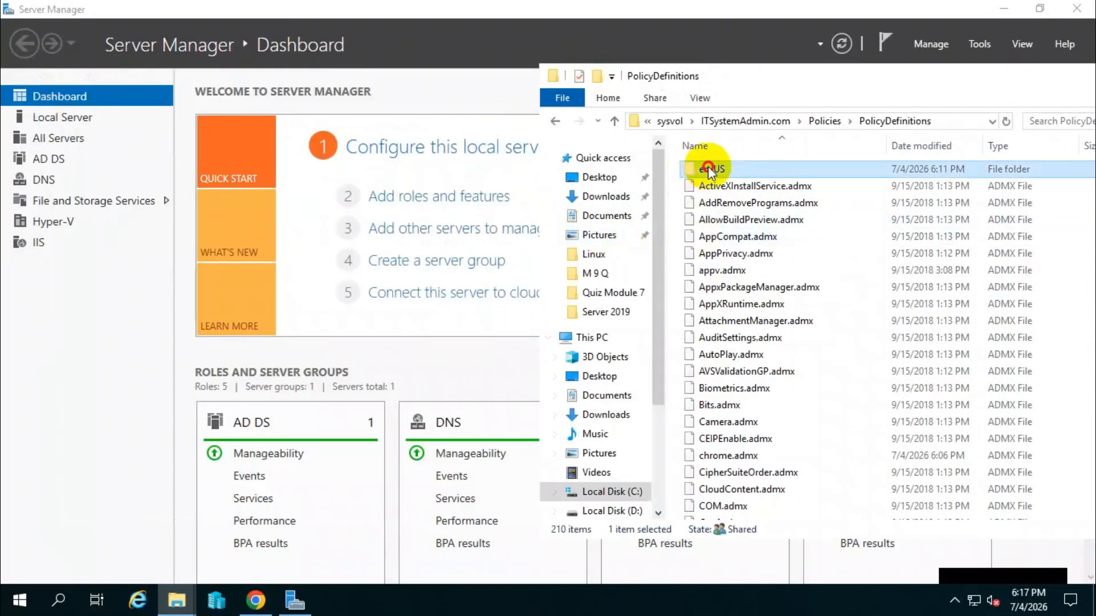
pyautogui.doubleClick(733, 169)
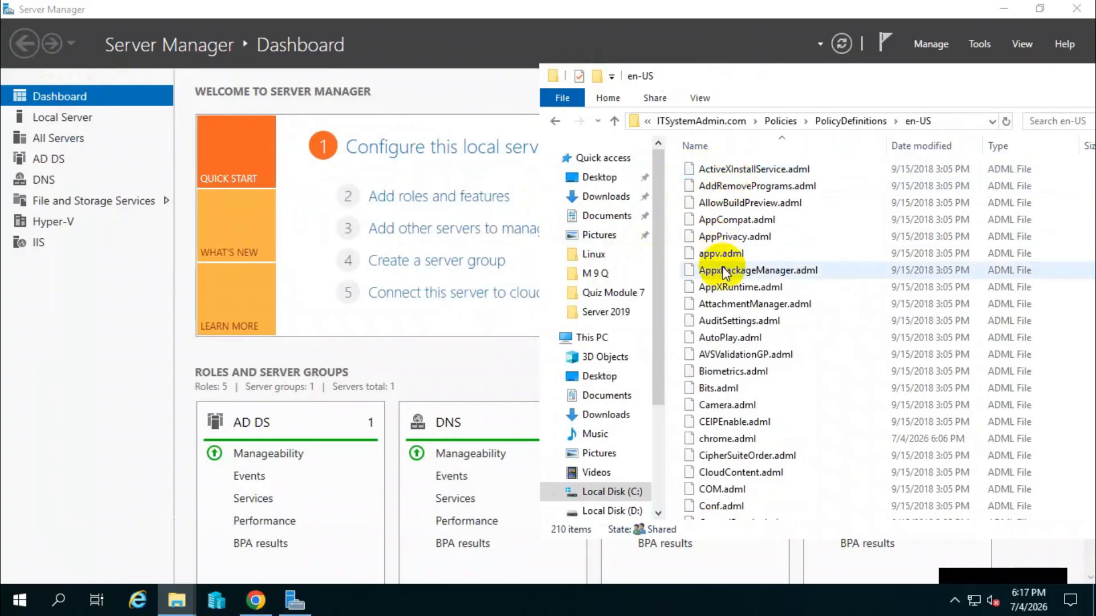
pyautogui.rightClick(852, 405)
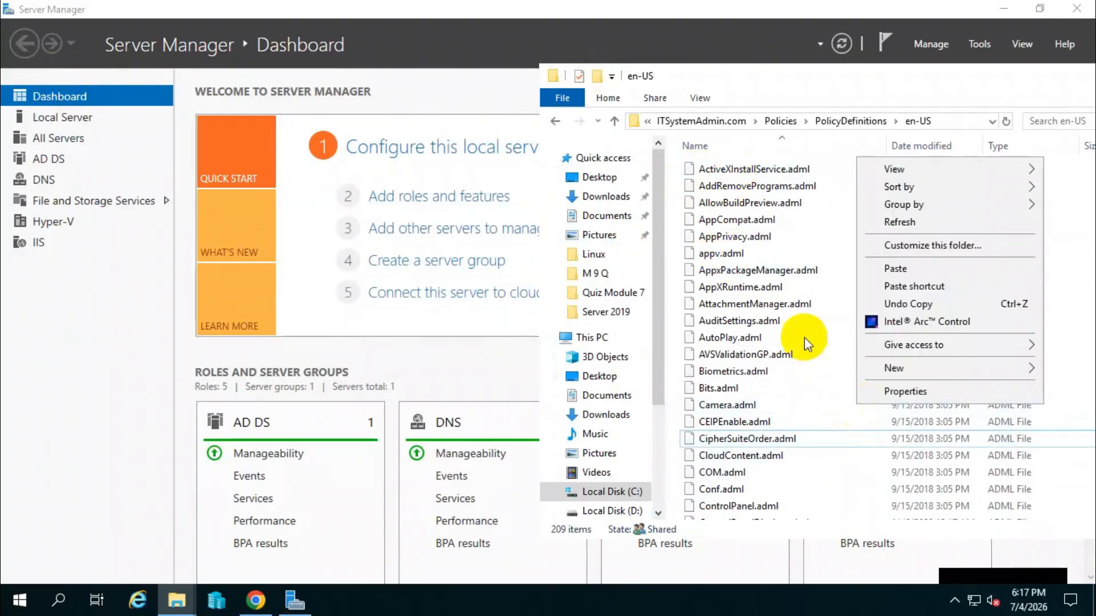
pyautogui.click(873, 269)
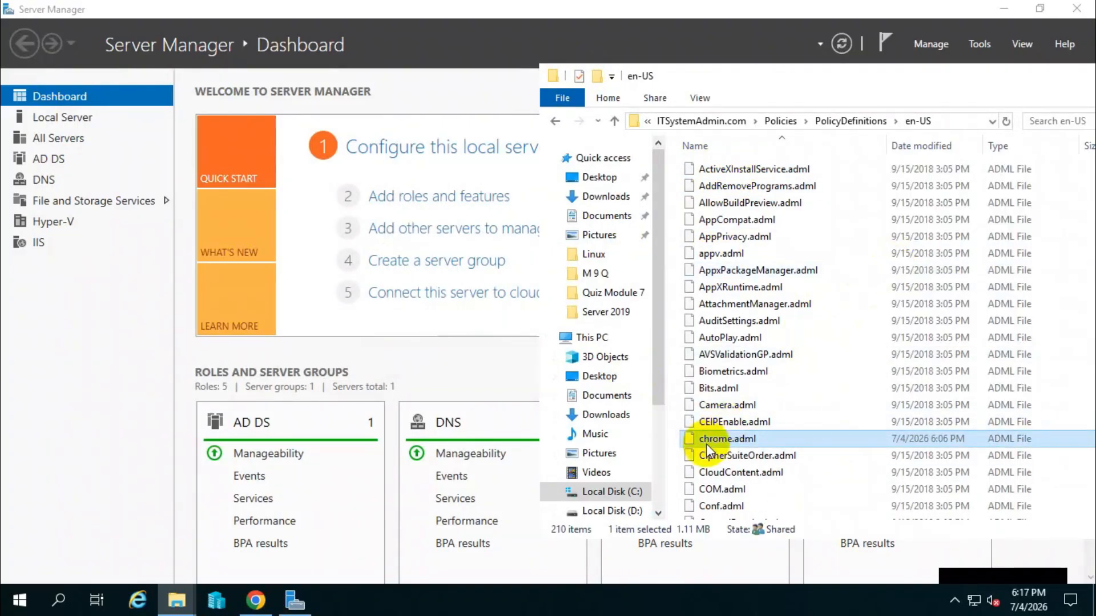
pyautogui.doubleClick(947, 85)
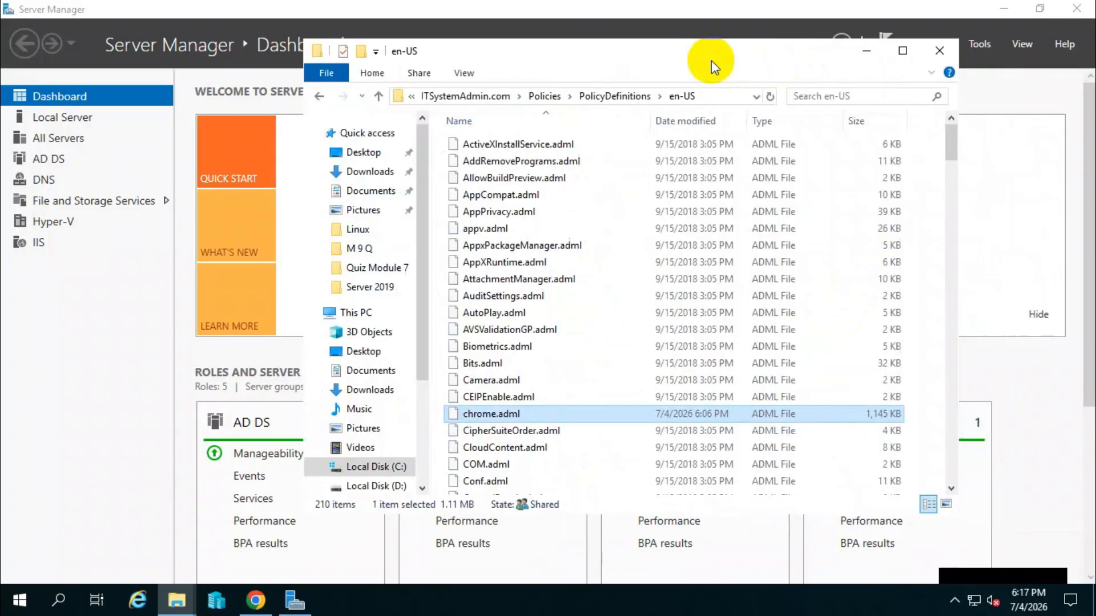
pyautogui.click(951, 49)
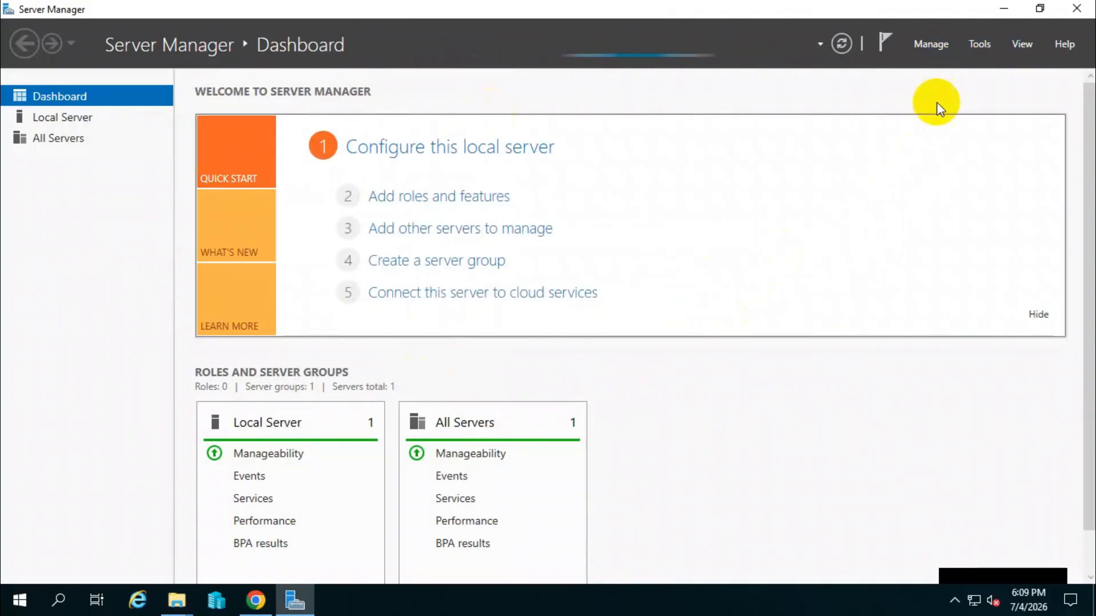
# Open Group Policy Management from Server Manager and expand the forest down to the ITSystemAdmin.com domain.
pyautogui.click(977, 54)
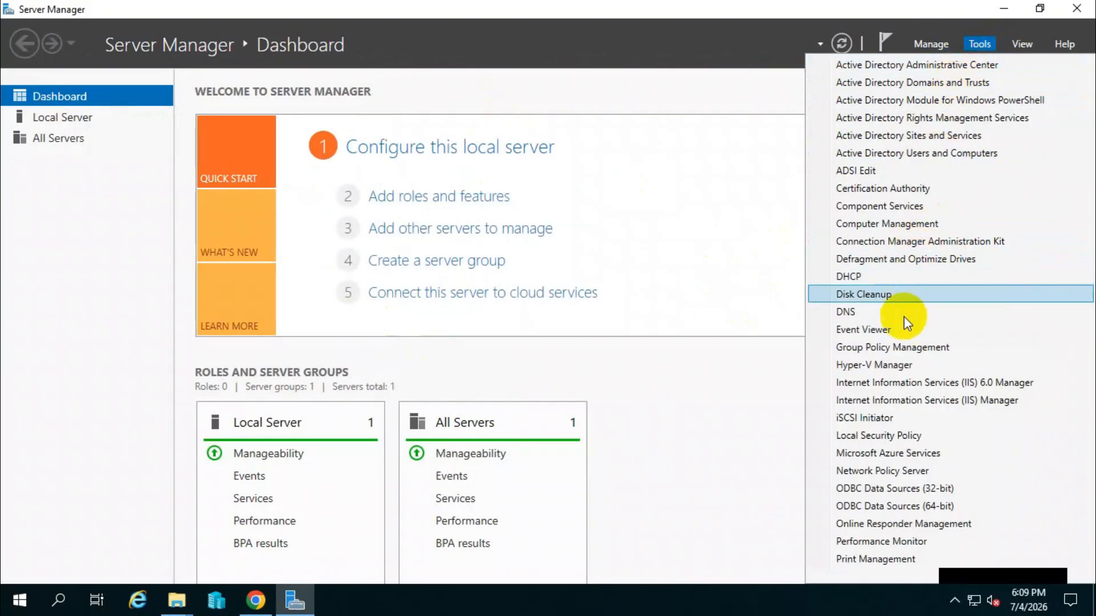
pyautogui.click(885, 350)
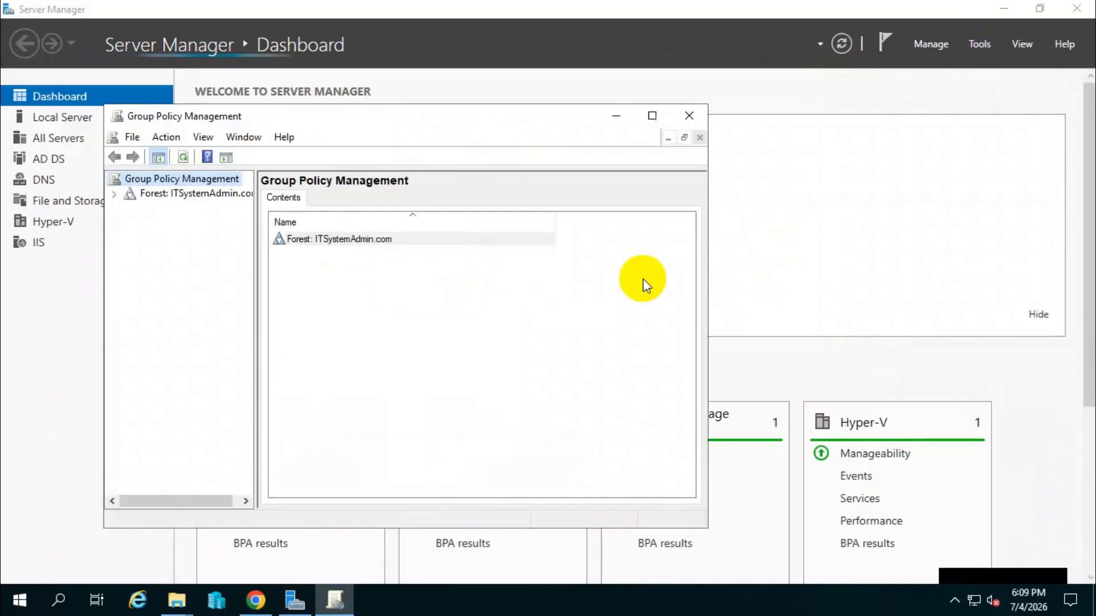
pyautogui.click(181, 193)
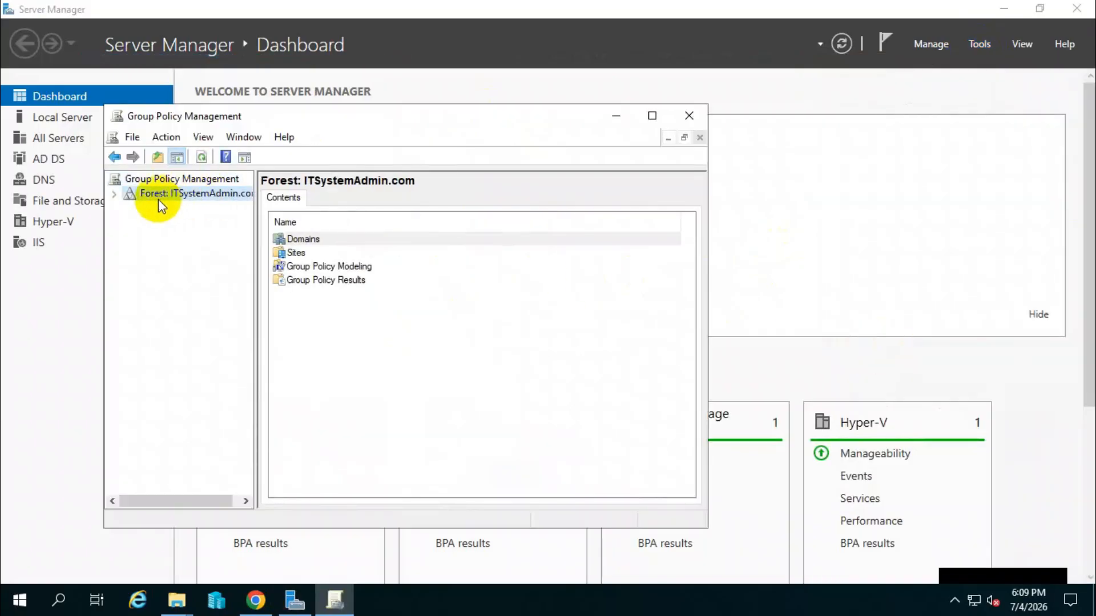
pyautogui.click(115, 194)
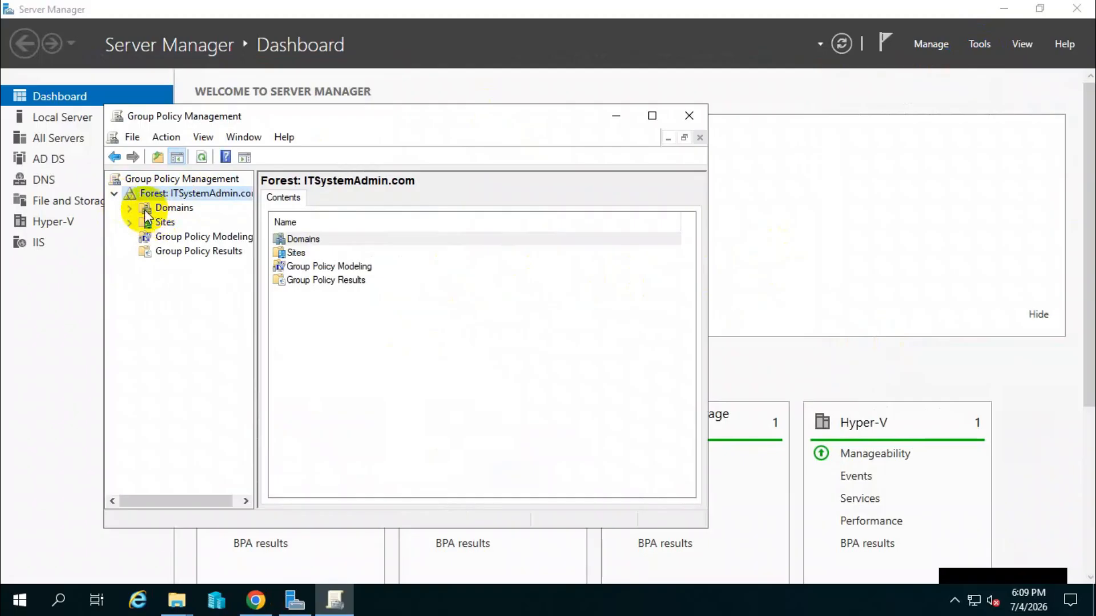
pyautogui.click(130, 208)
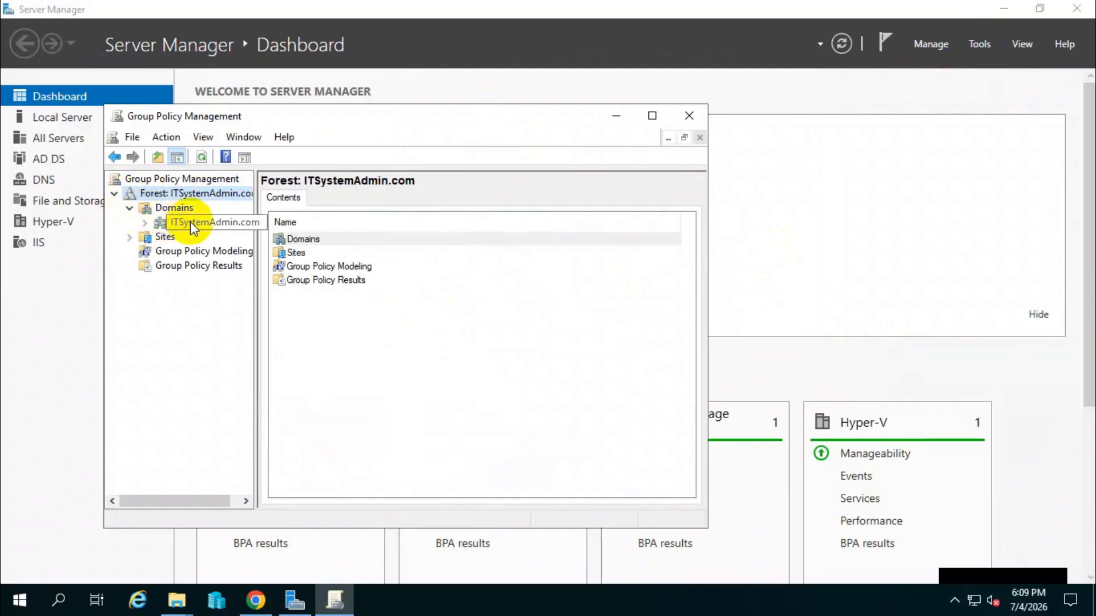
pyautogui.click(178, 224)
pyautogui.click(146, 224)
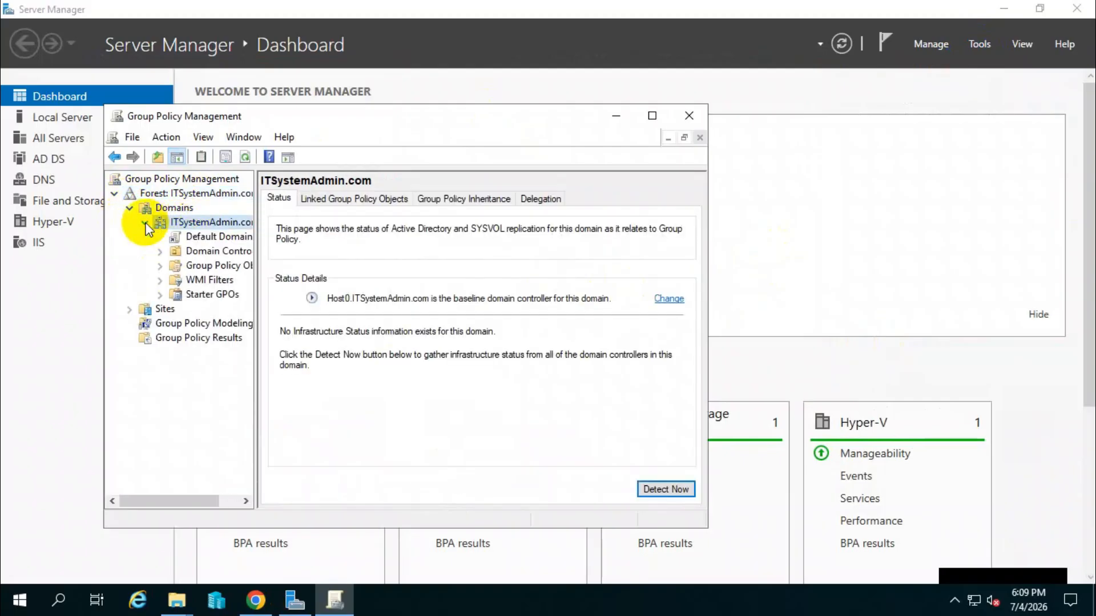
# Widen the console tree and open the Default Domain Policy under Group Policy Objects for editing.
pyautogui.moveTo(256, 294); pyautogui.dragTo(294, 292)
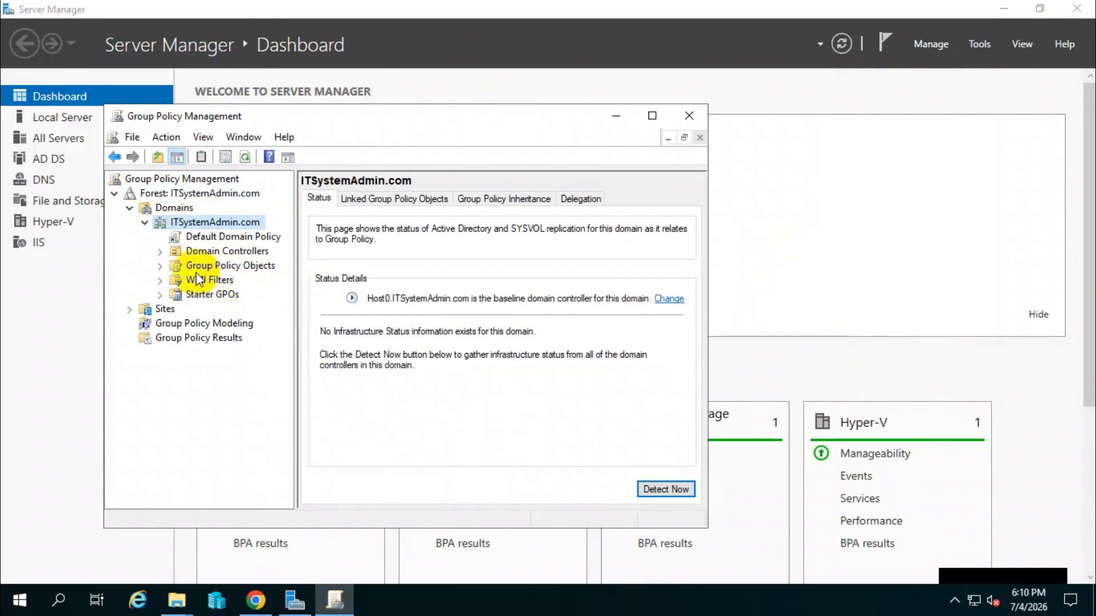
pyautogui.click(160, 266)
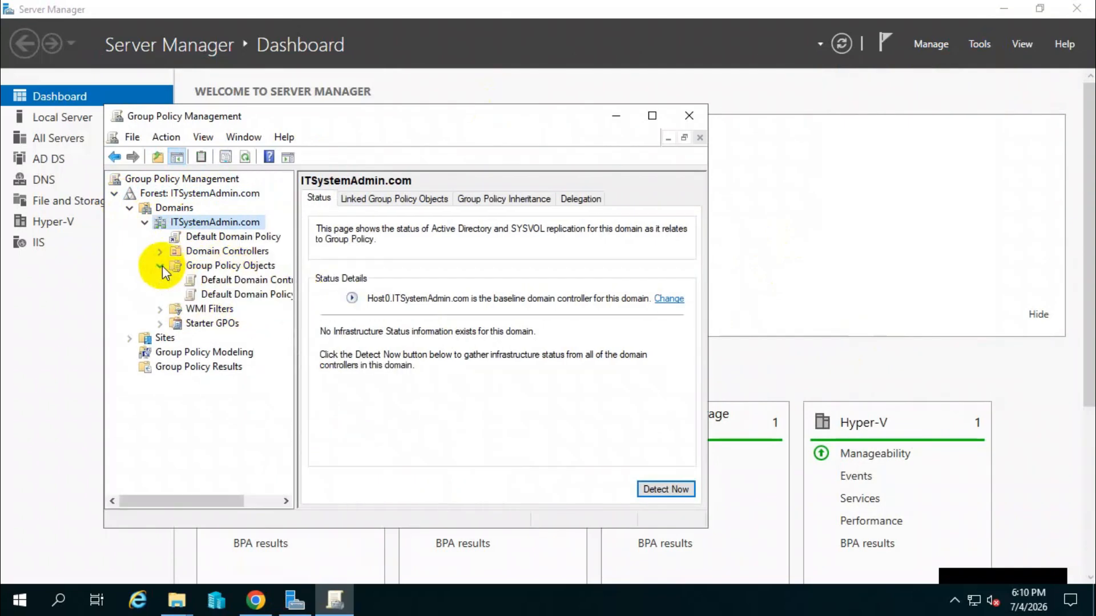
pyautogui.click(232, 294)
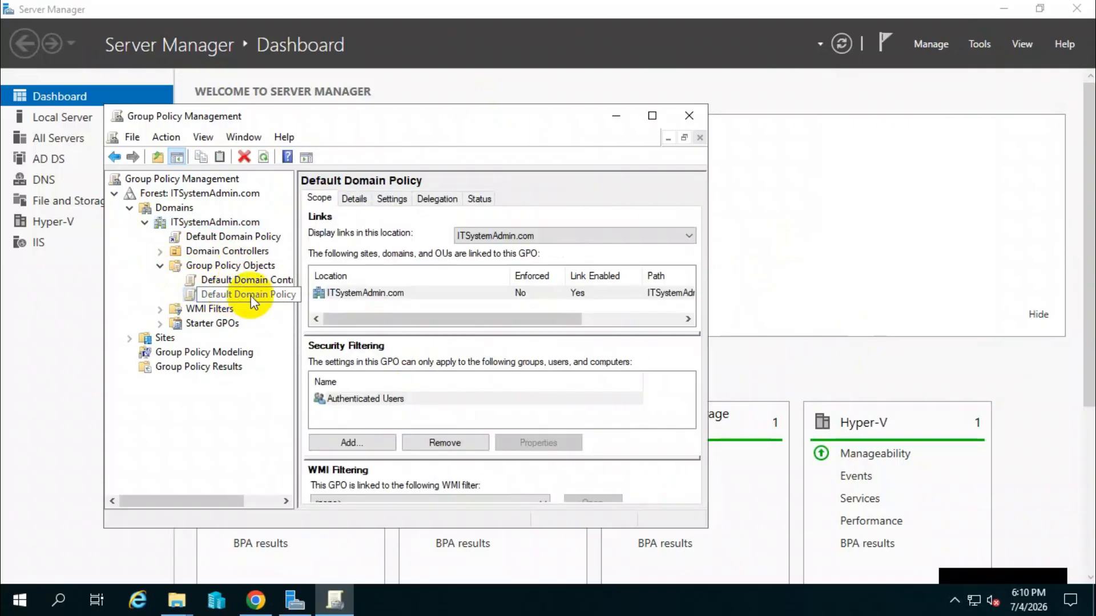
pyautogui.rightClick(251, 296)
pyautogui.click(277, 306)
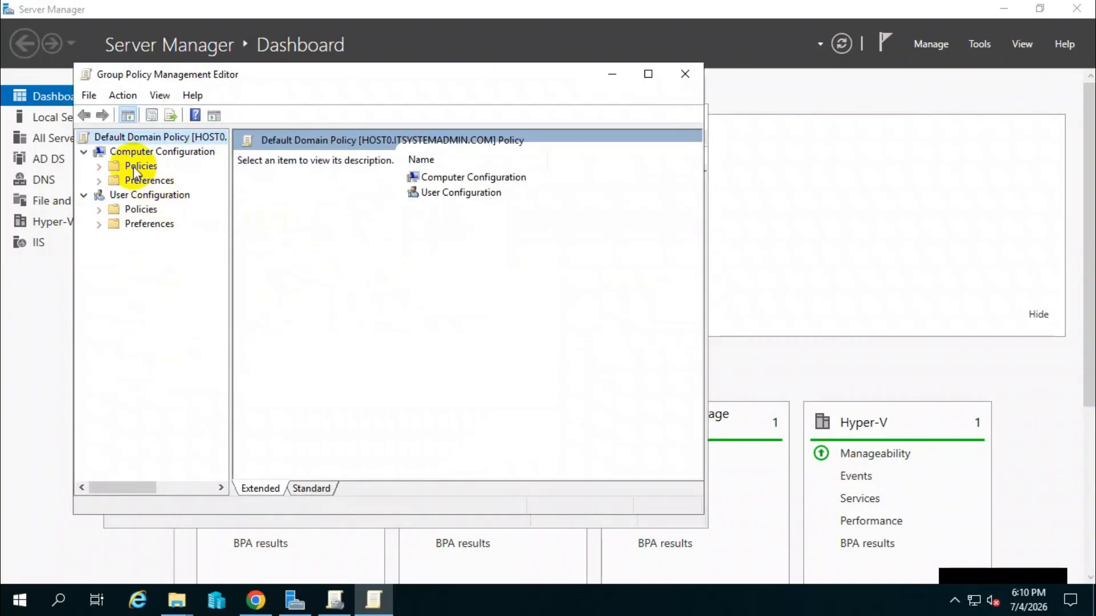
# Examine the Administrative Templates under the Computer Configuration policies for the Google Chrome folders and their ADMX source.
pyautogui.click(122, 151)
pyautogui.click(99, 167)
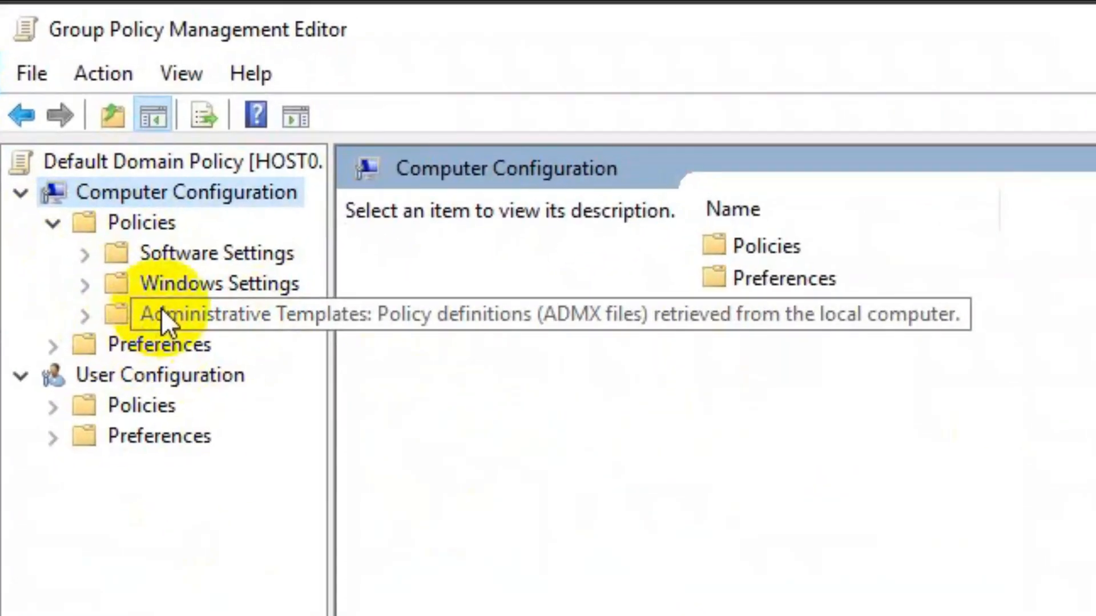
pyautogui.click(161, 309)
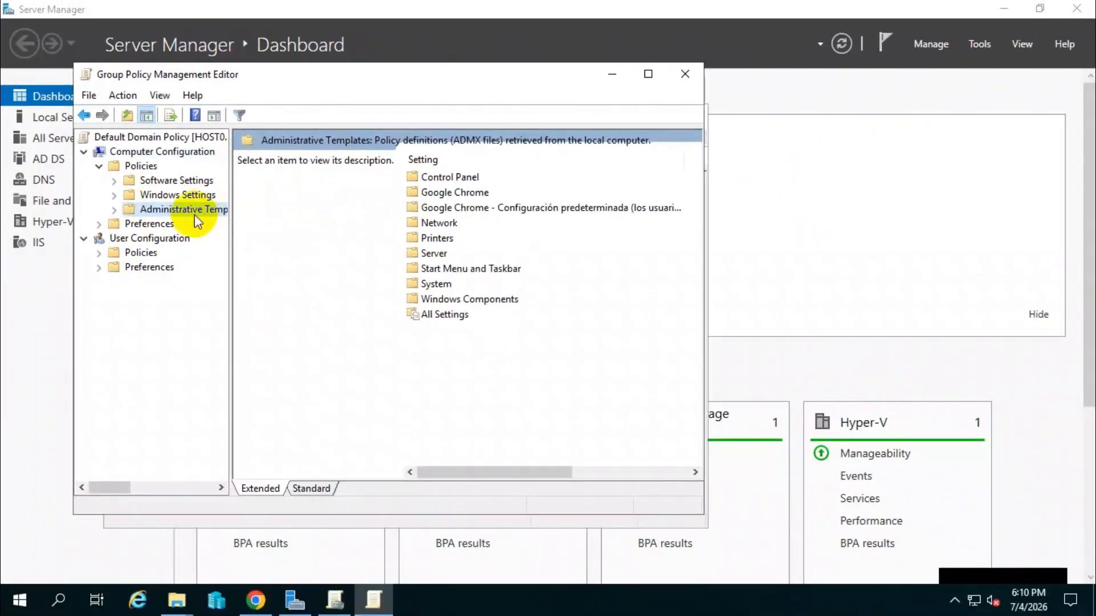
pyautogui.press('Left')
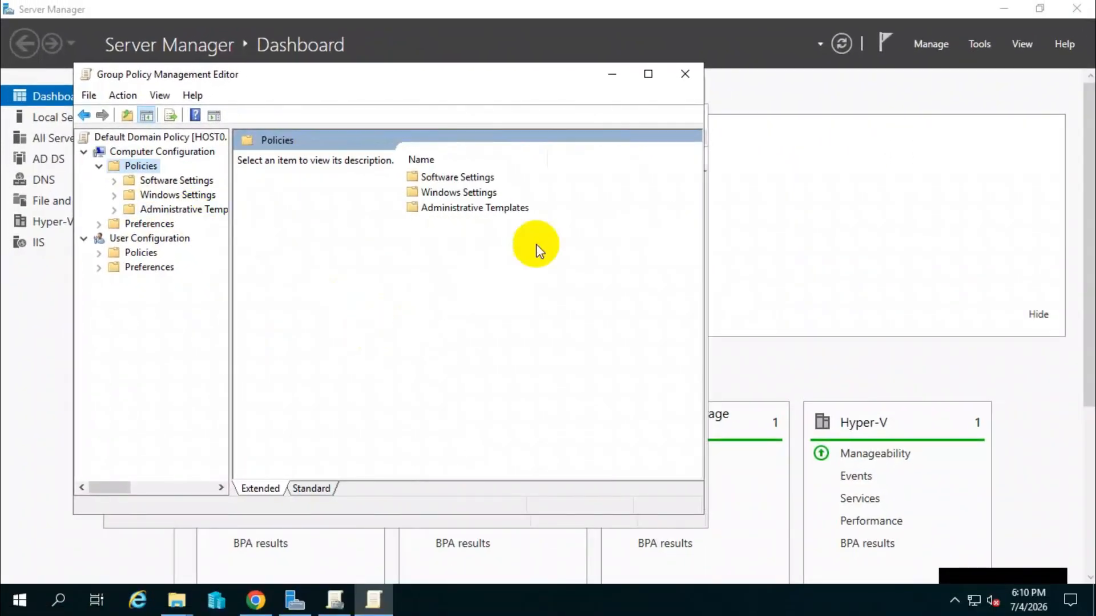
# Minimize the policy editor and Server Manager, and go to the C:\Windows\PolicyDefinitions folder in the open en-US File Explorer window.
pyautogui.click(613, 73)
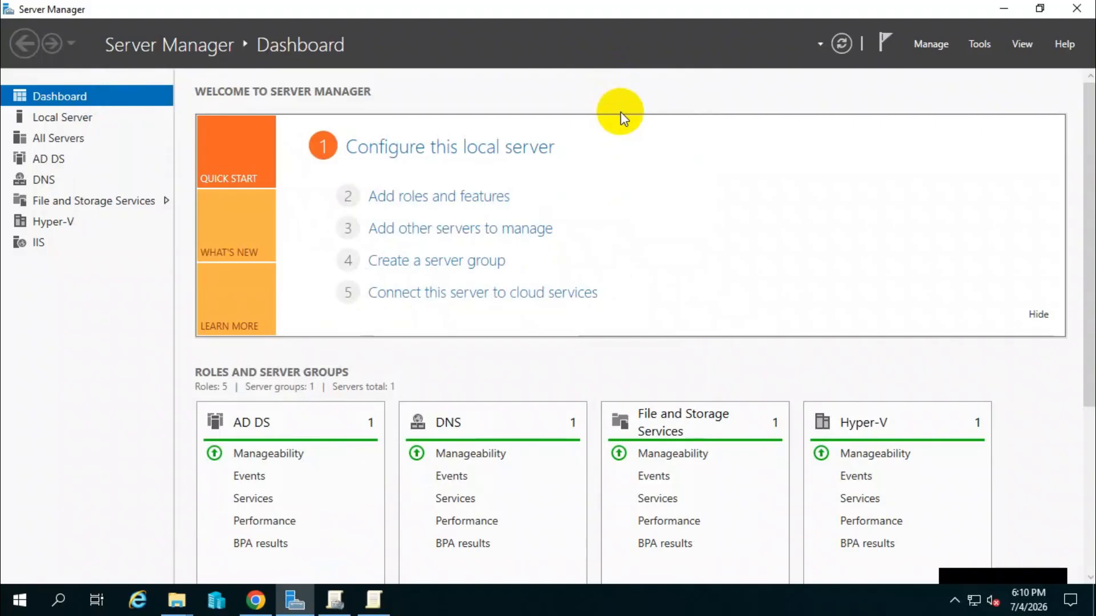
pyautogui.click(1004, 9)
pyautogui.click(179, 601)
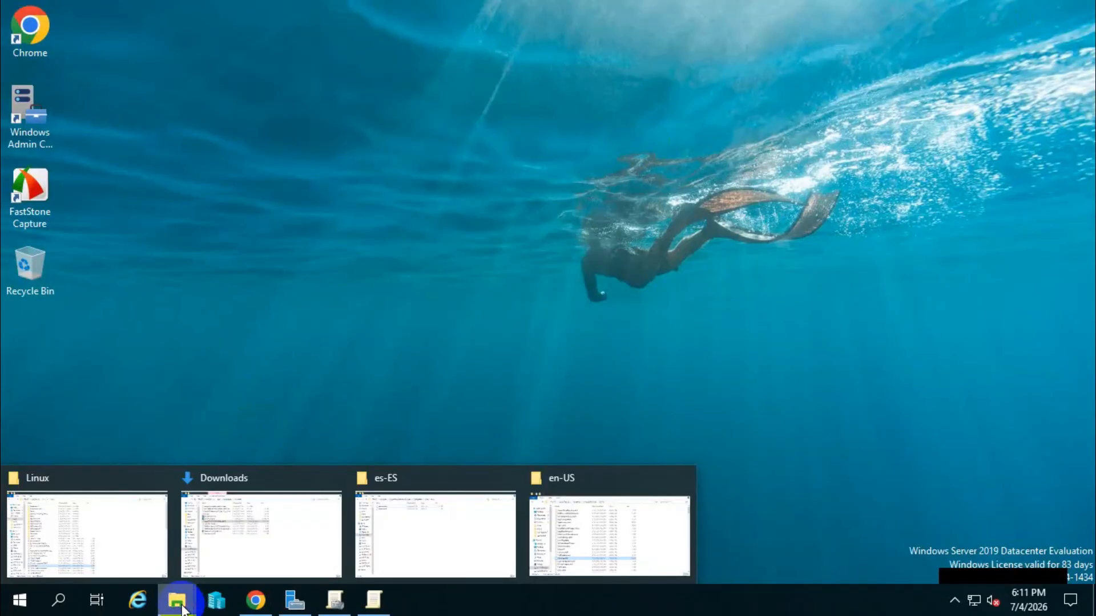
pyautogui.click(593, 533)
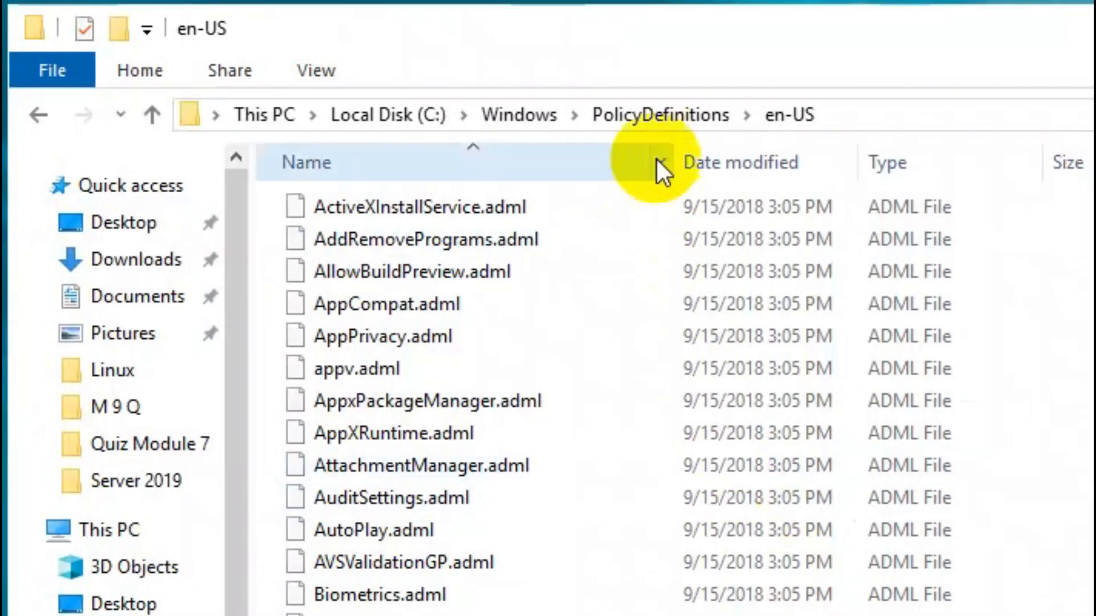
pyautogui.click(165, 114)
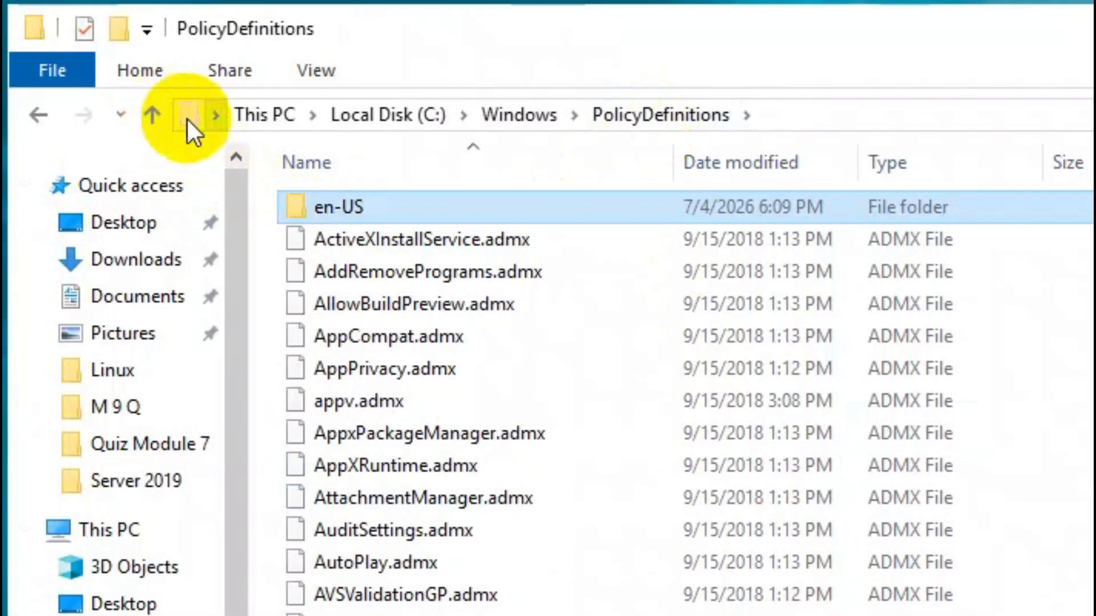
# Go up to the C:\Windows folder and copy the PolicyDefinitions folder.
pyautogui.click(159, 115)
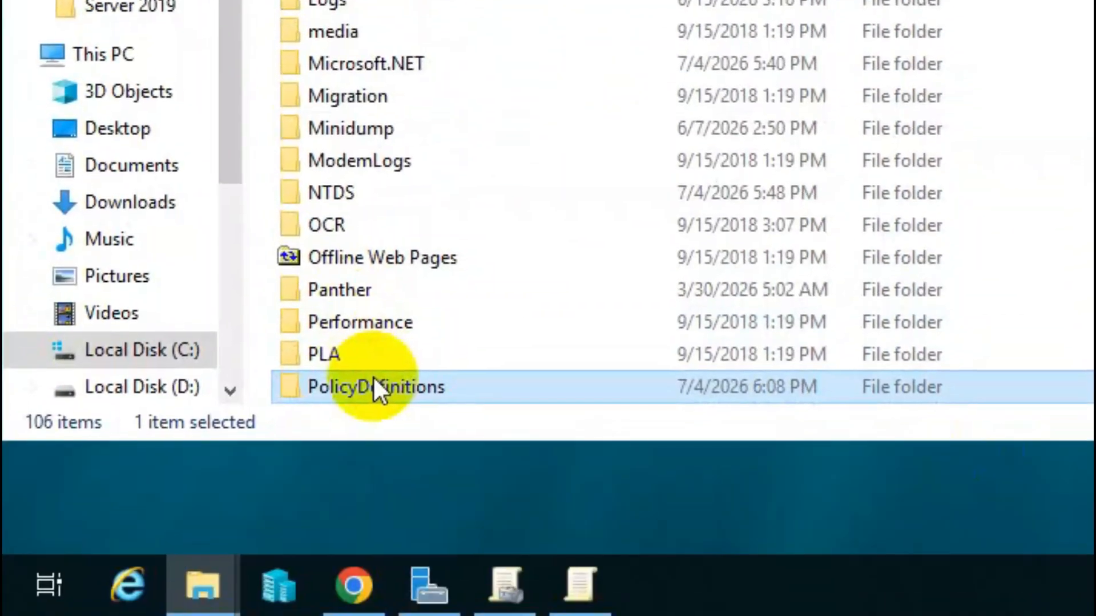
pyautogui.rightClick(374, 385)
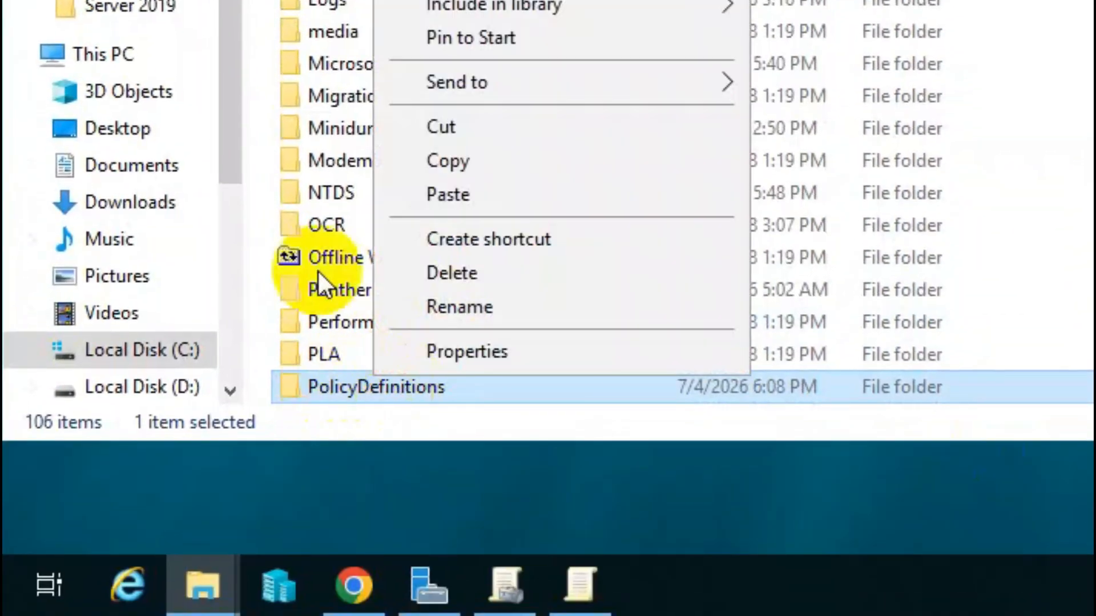
pyautogui.click(460, 157)
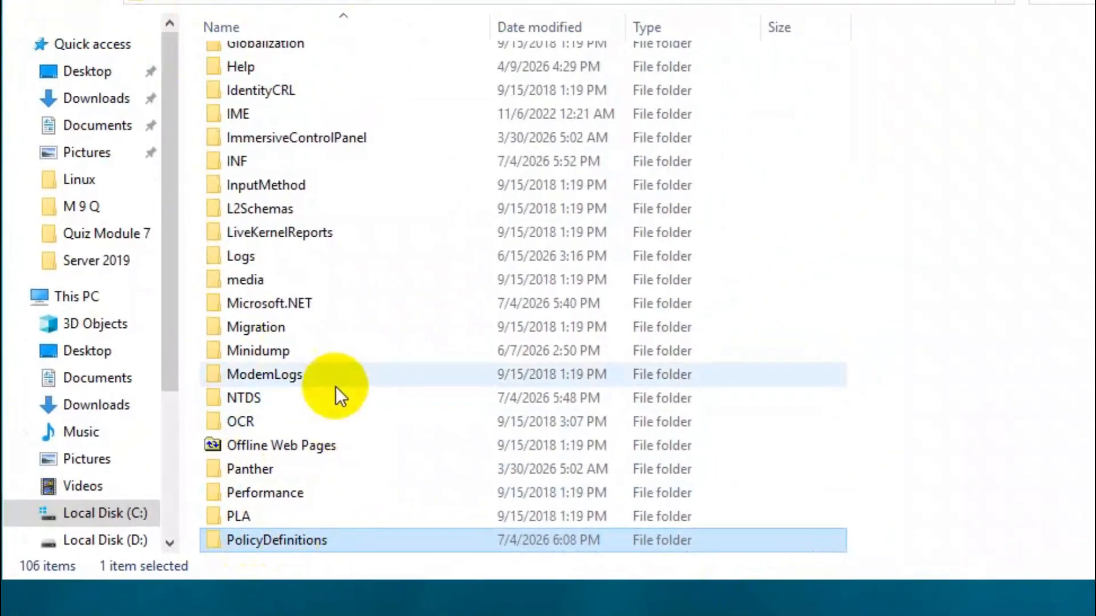
# Go to the C:\Windows\SYSVOL\sysvol\ITSystemAdmin.com\Policies folder.
pyautogui.scroll(-7, 461, 161)
pyautogui.scroll(-5, 306, 422)
pyautogui.doubleClick(258, 384)
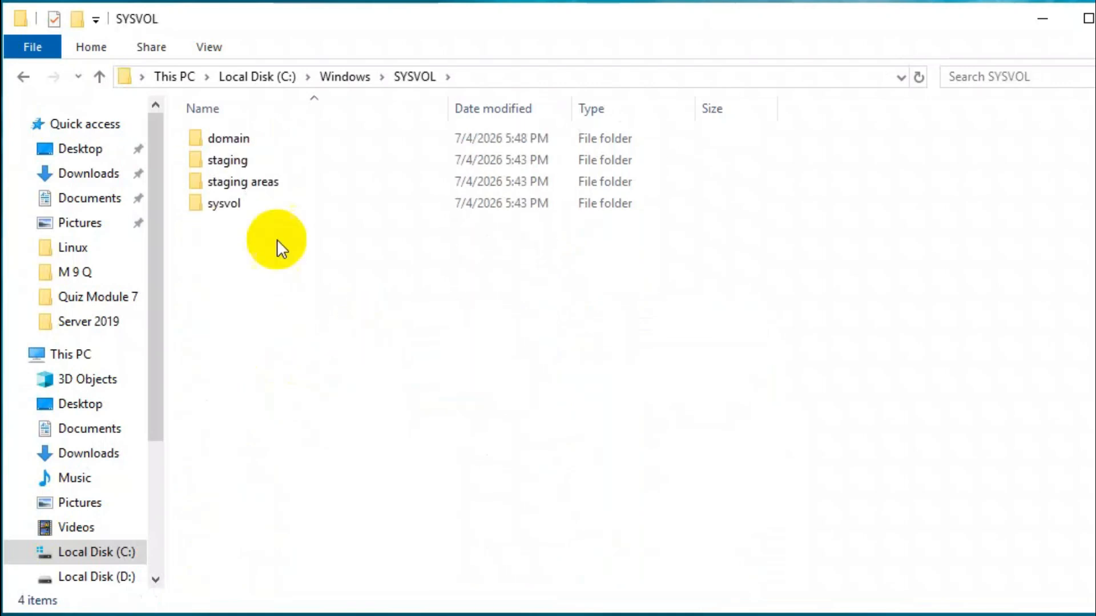
pyautogui.doubleClick(280, 205)
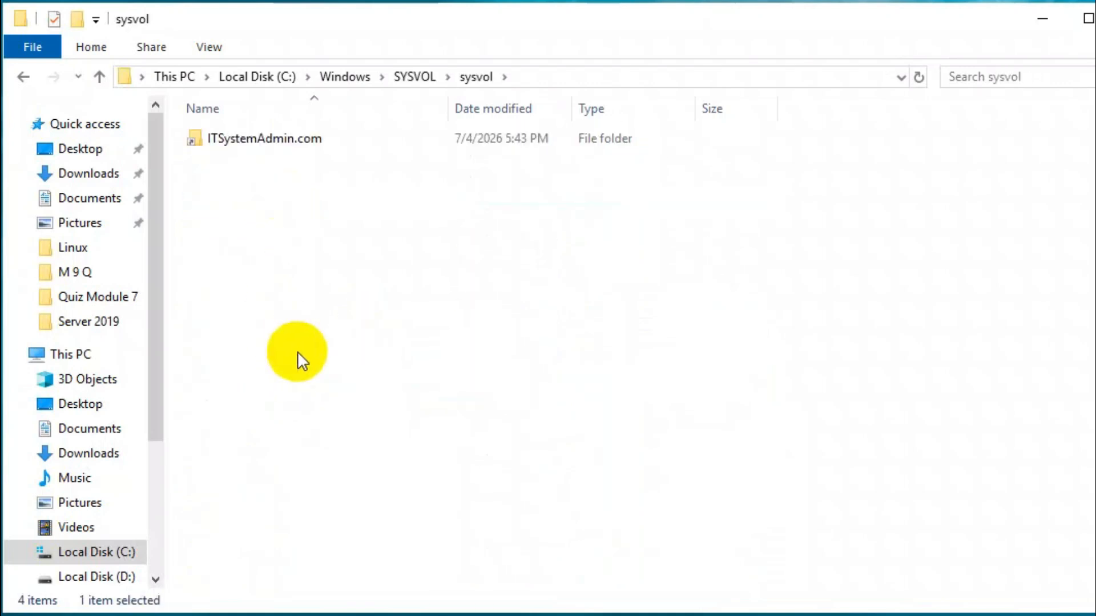
pyautogui.click(251, 139)
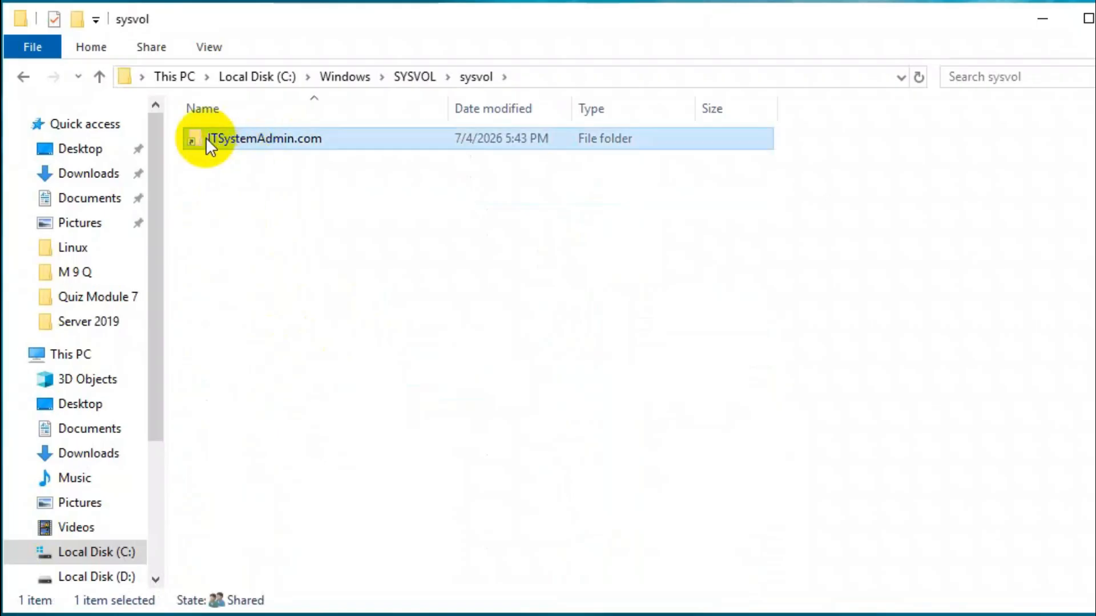
pyautogui.doubleClick(297, 142)
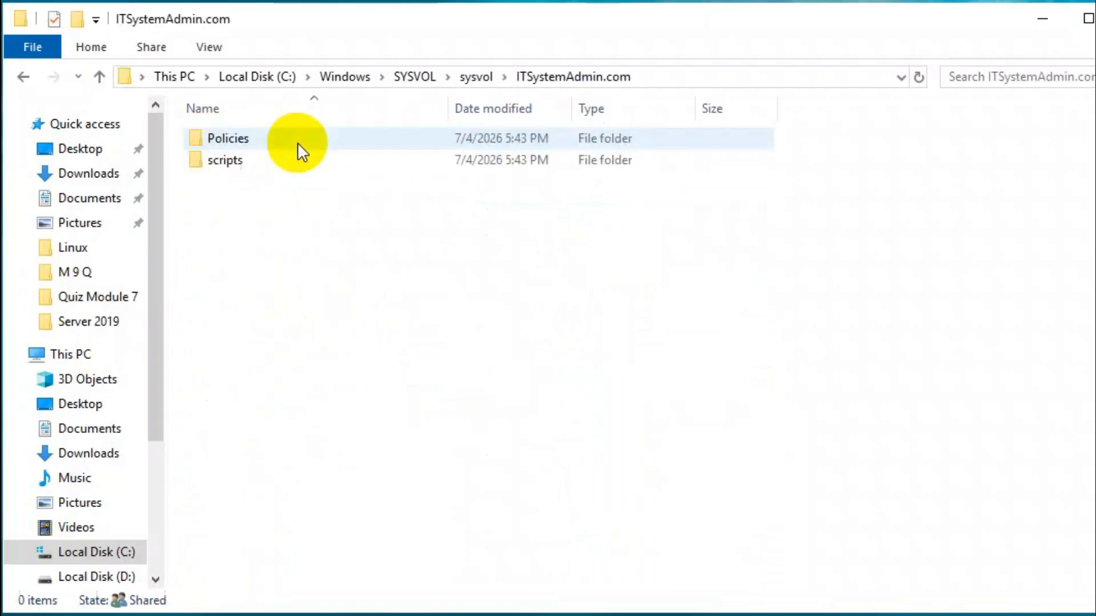
pyautogui.click(246, 141)
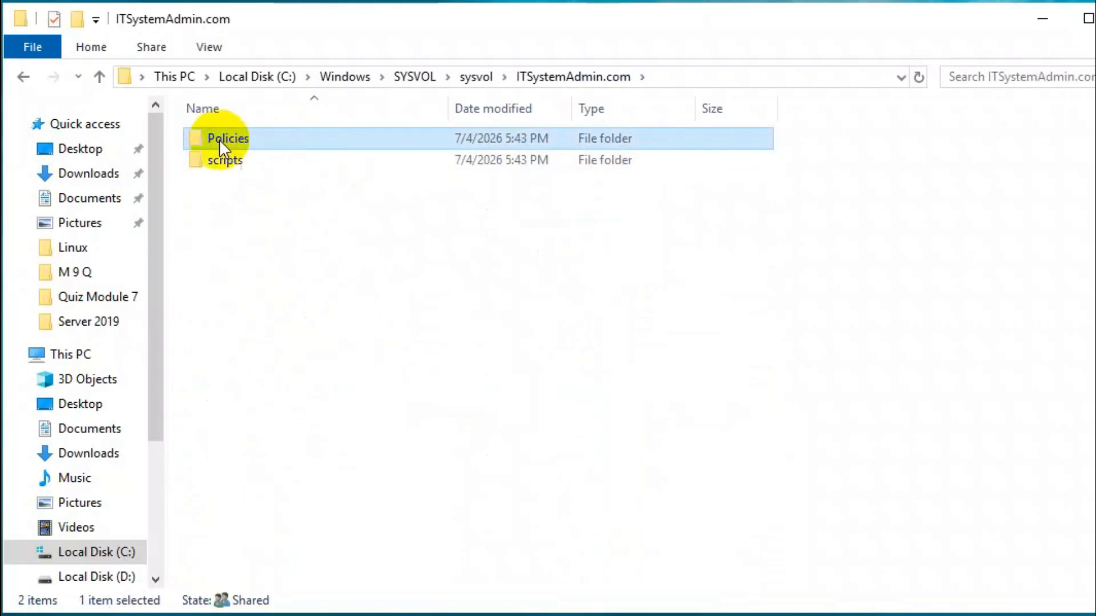
pyautogui.doubleClick(294, 142)
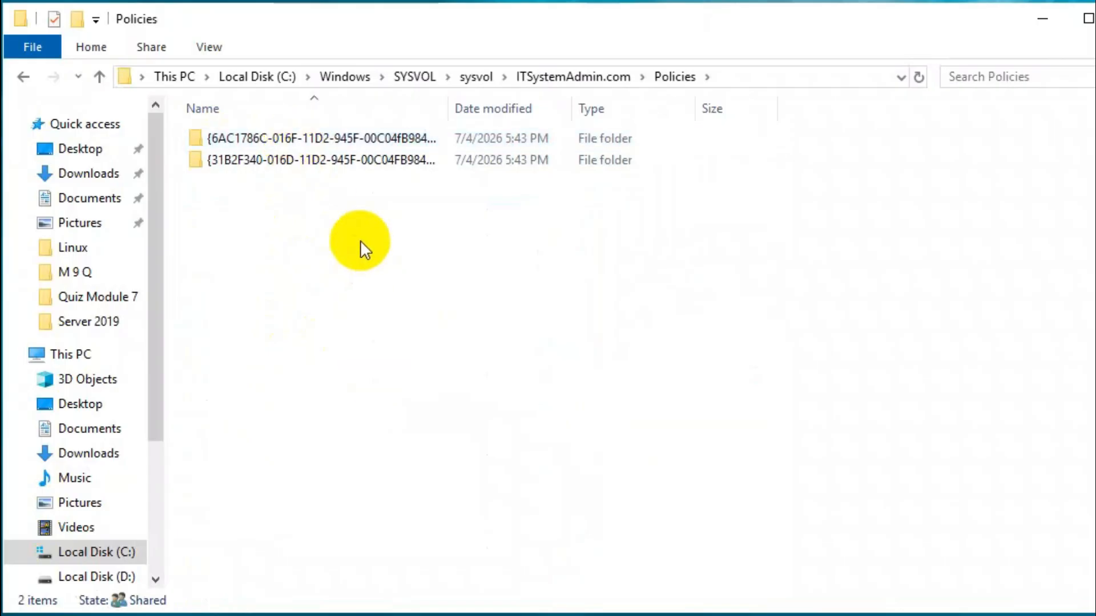
# Paste the copied PolicyDefinitions folder into the domain's Policies folder and close the File Explorer window.
pyautogui.rightClick(361, 241)
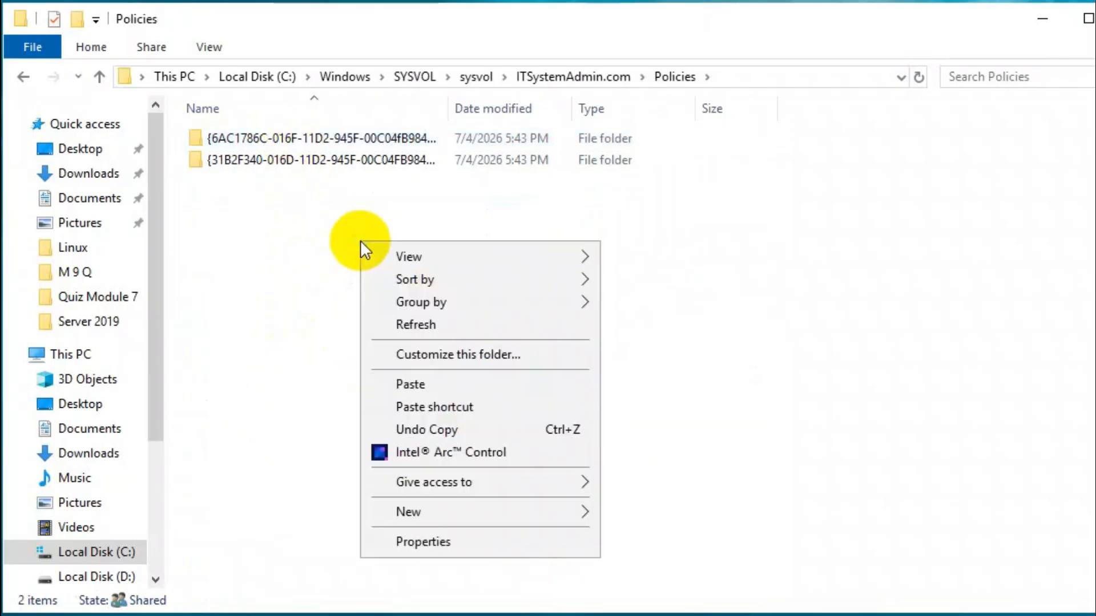
pyautogui.click(400, 388)
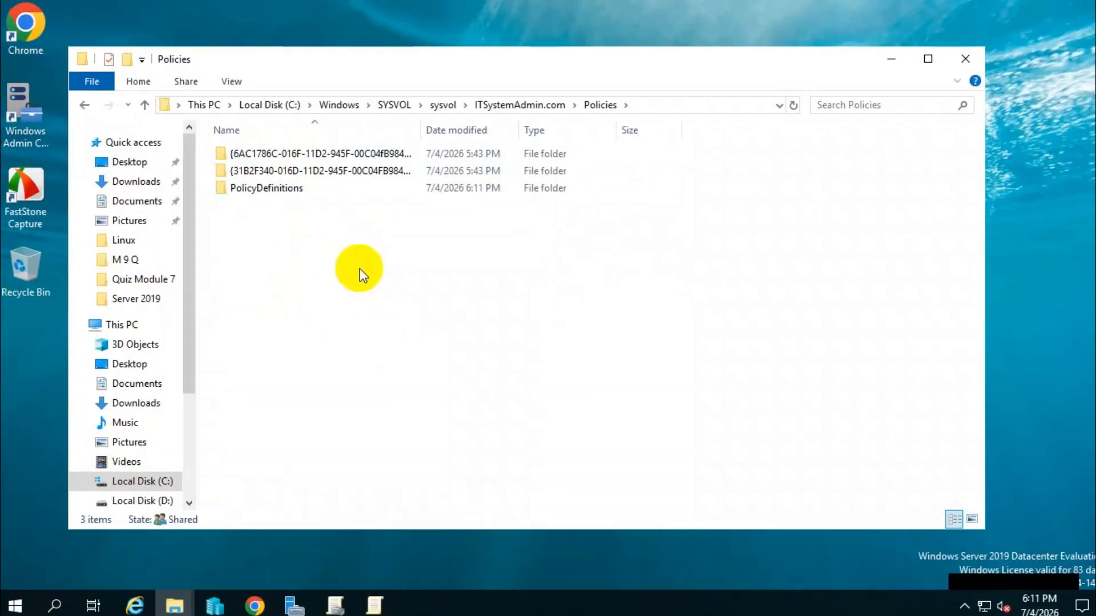
pyautogui.click(343, 319)
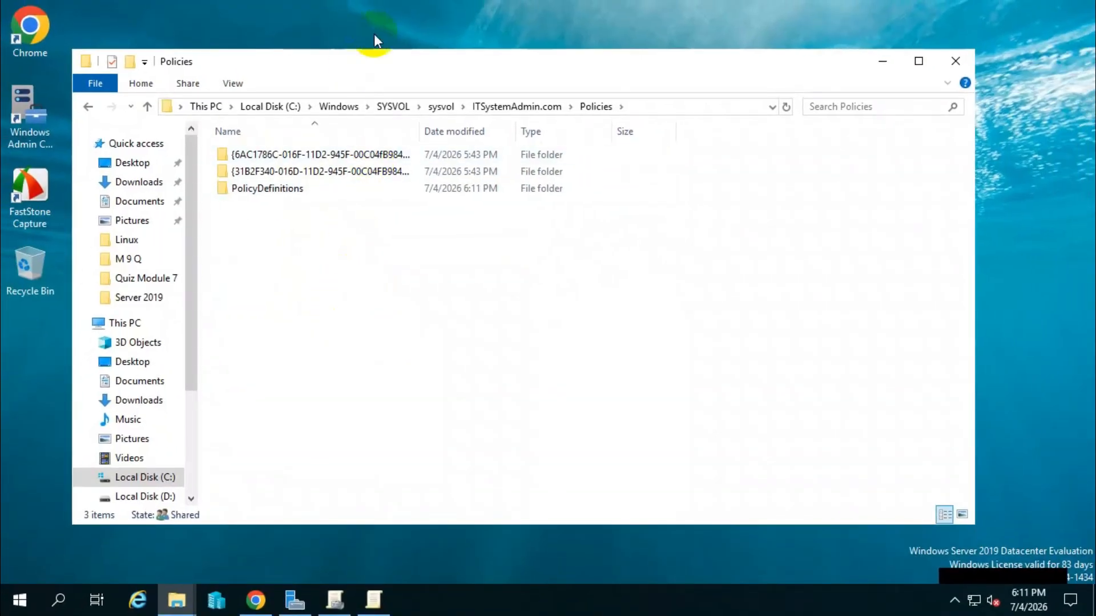
pyautogui.click(957, 57)
# Close the open Group Policy Management Editor and the Group Policy Management console.
pyautogui.click(370, 599)
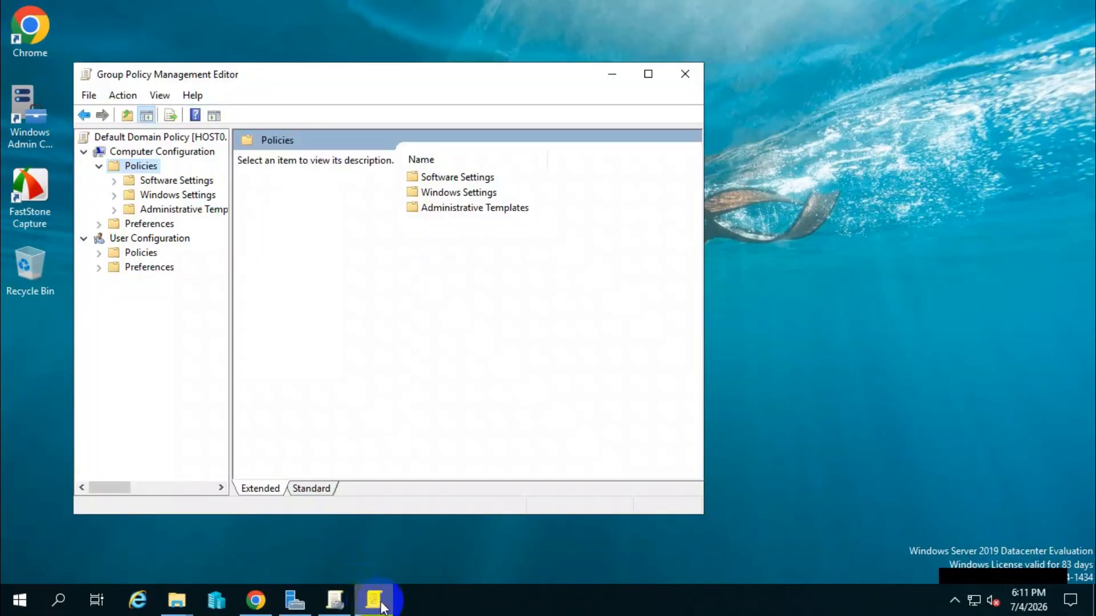
pyautogui.click(684, 74)
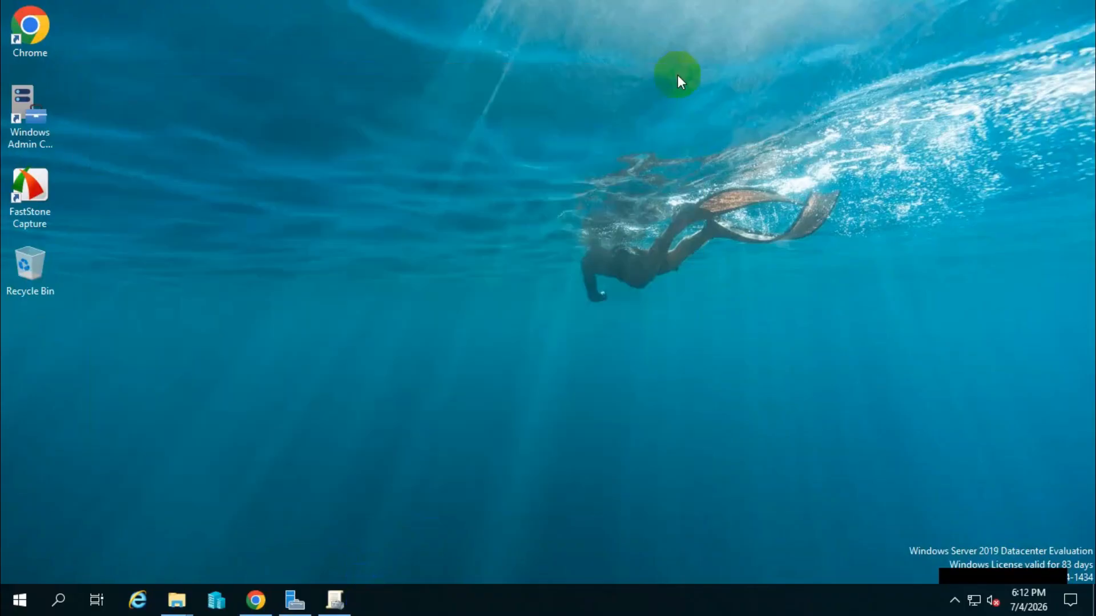
pyautogui.click(334, 600)
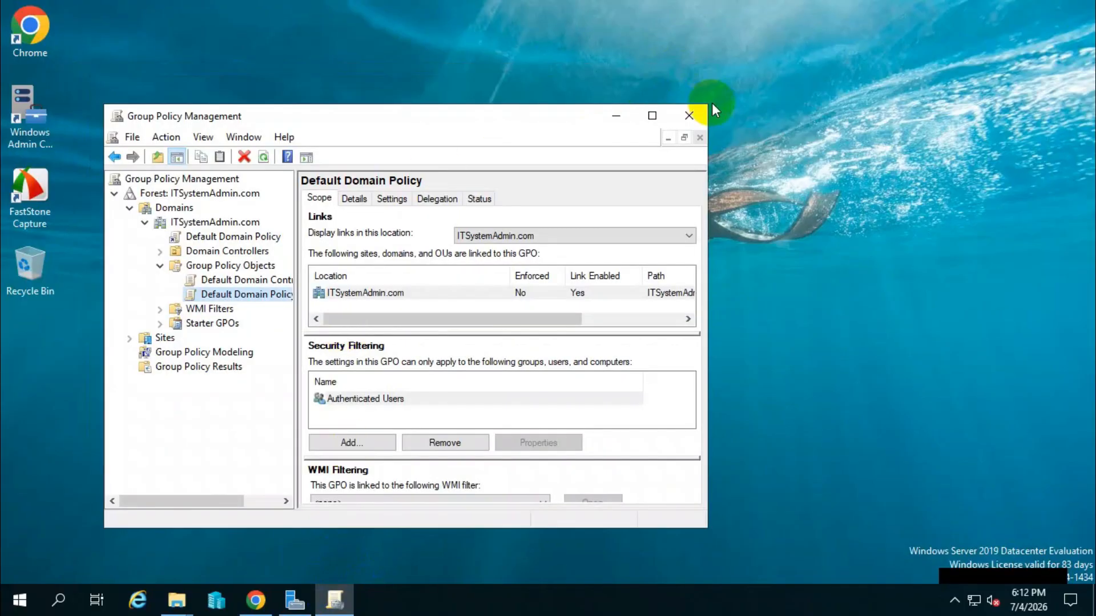
pyautogui.click(690, 117)
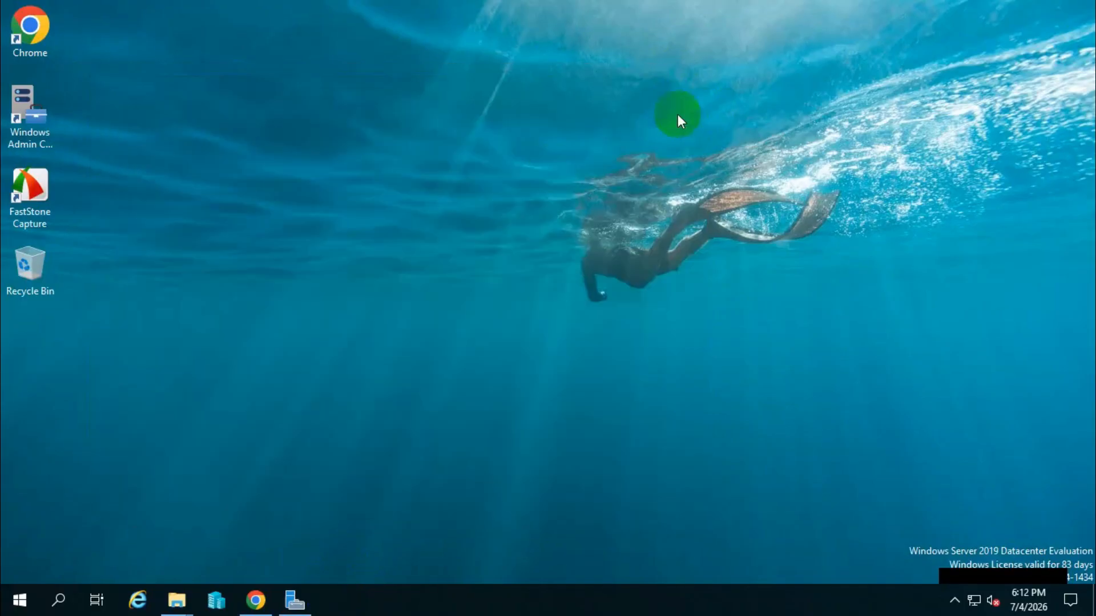
# Switch to Server Manager and reopen Group Policy Management.
pyautogui.click(296, 603)
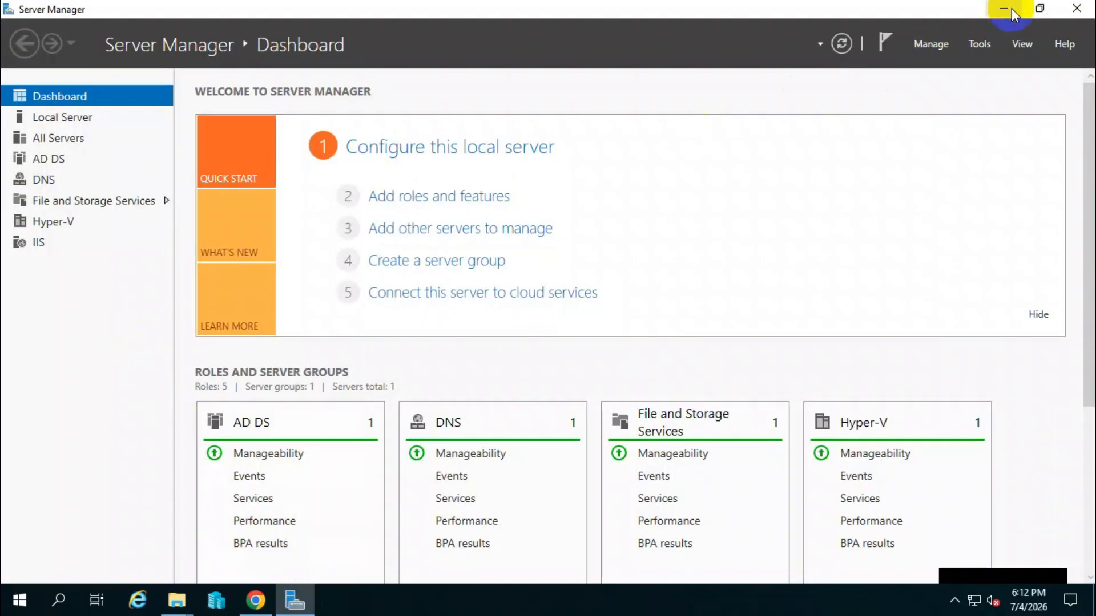
pyautogui.click(979, 44)
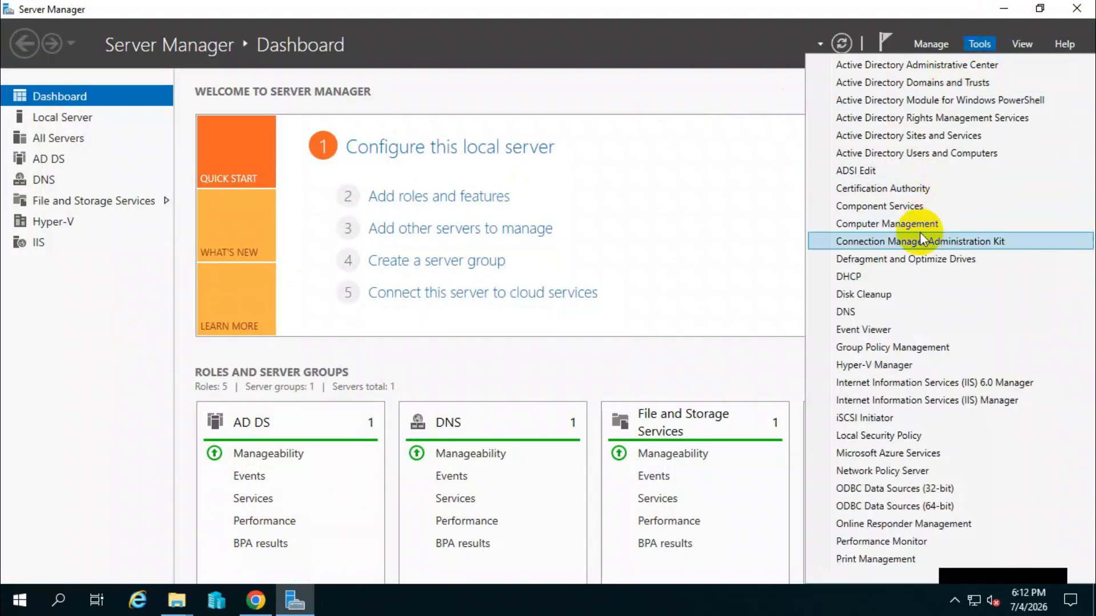
pyautogui.click(896, 347)
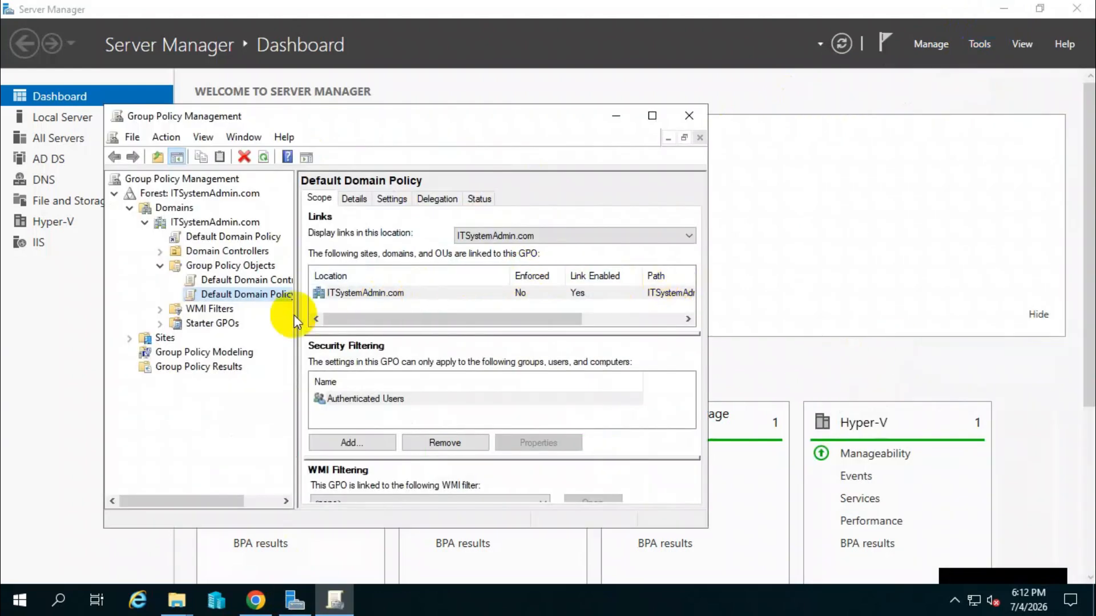
pyautogui.rightClick(232, 294)
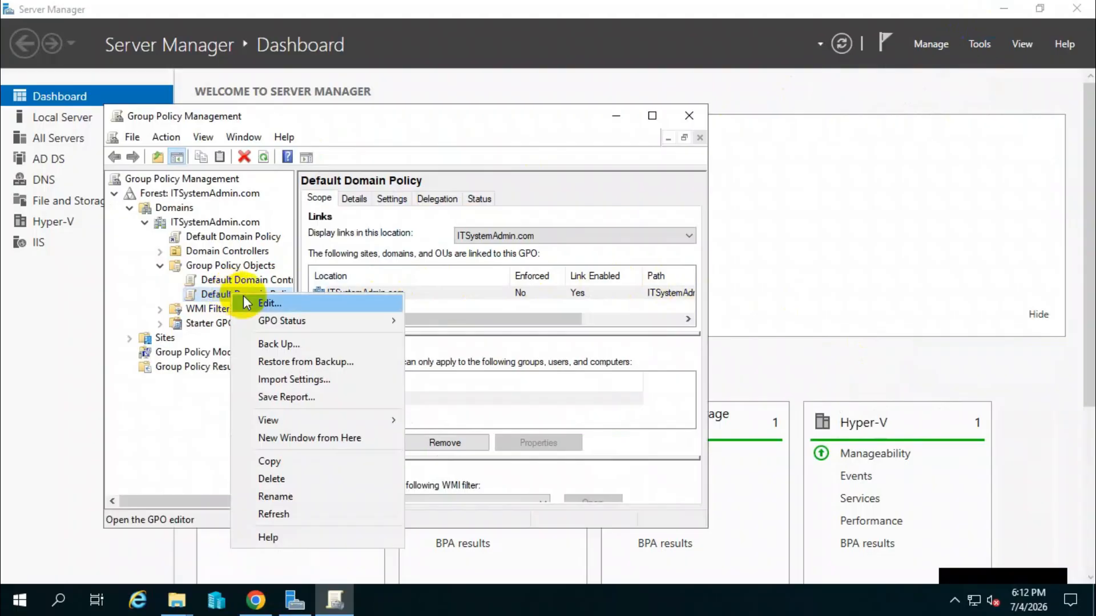
pyautogui.click(268, 303)
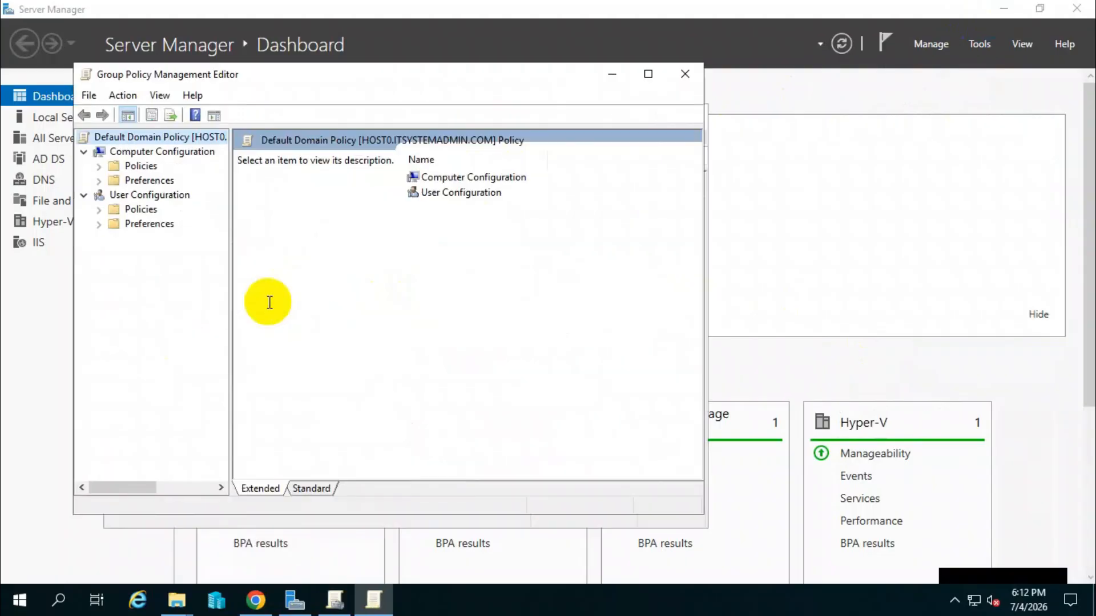
pyautogui.click(105, 161)
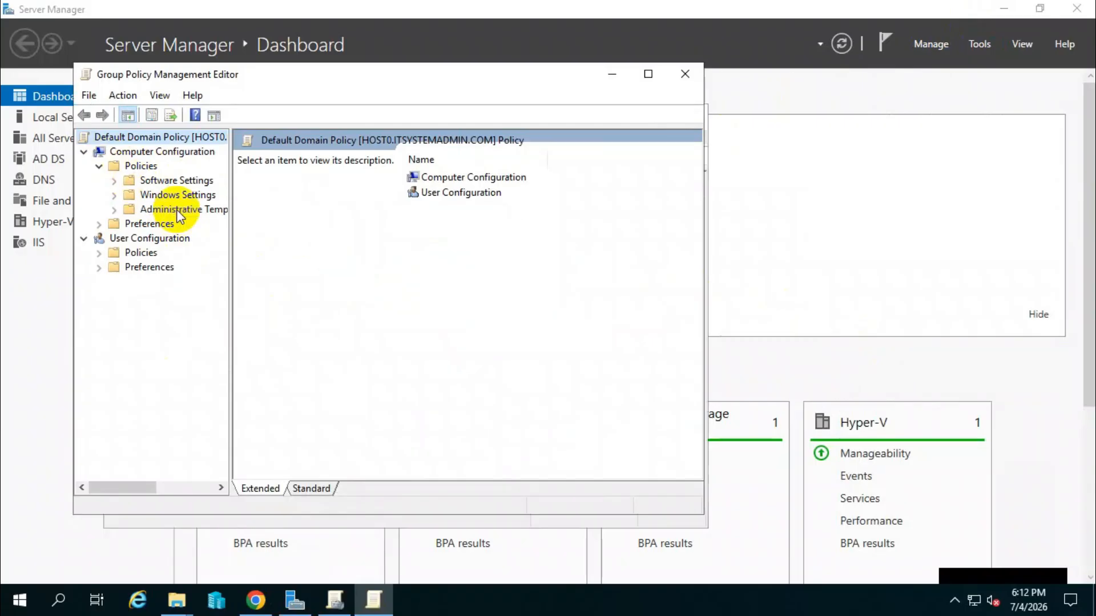
pyautogui.click(682, 76)
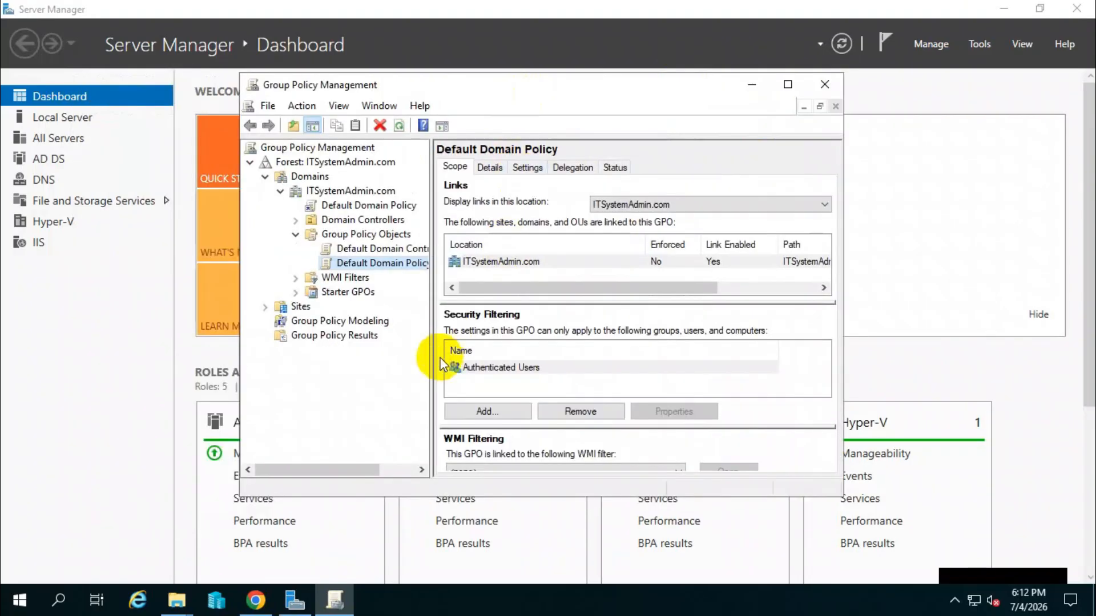
# Create a GPO named Chrome-Extension-Security-Policy linked to the ITSystemAdmin.com domain, with no source starter GPO.
pyautogui.click(365, 234)
pyautogui.click(373, 191)
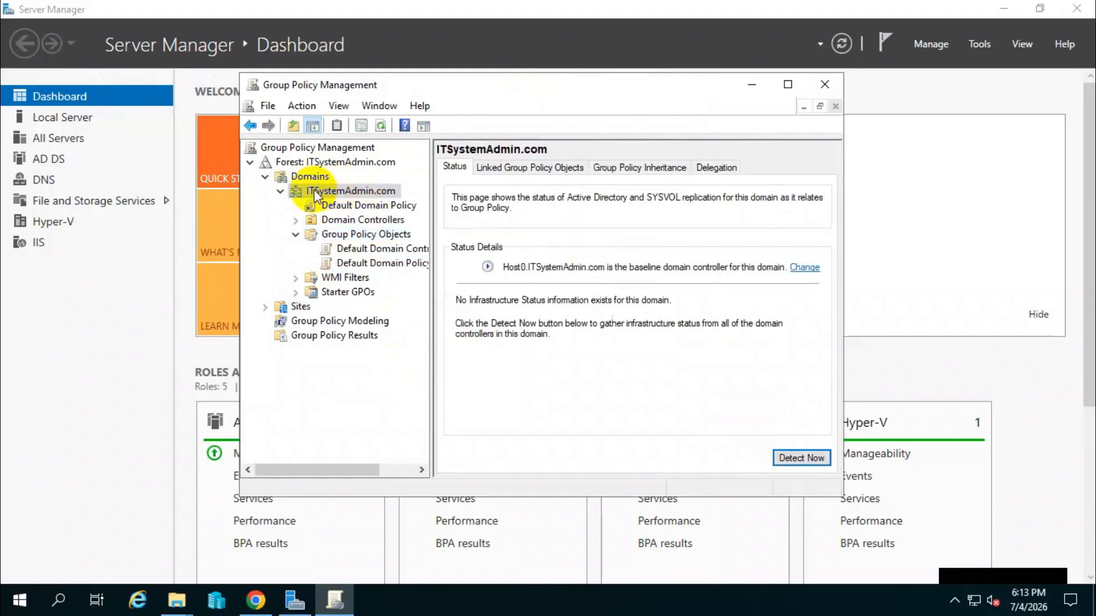
pyautogui.rightClick(350, 191)
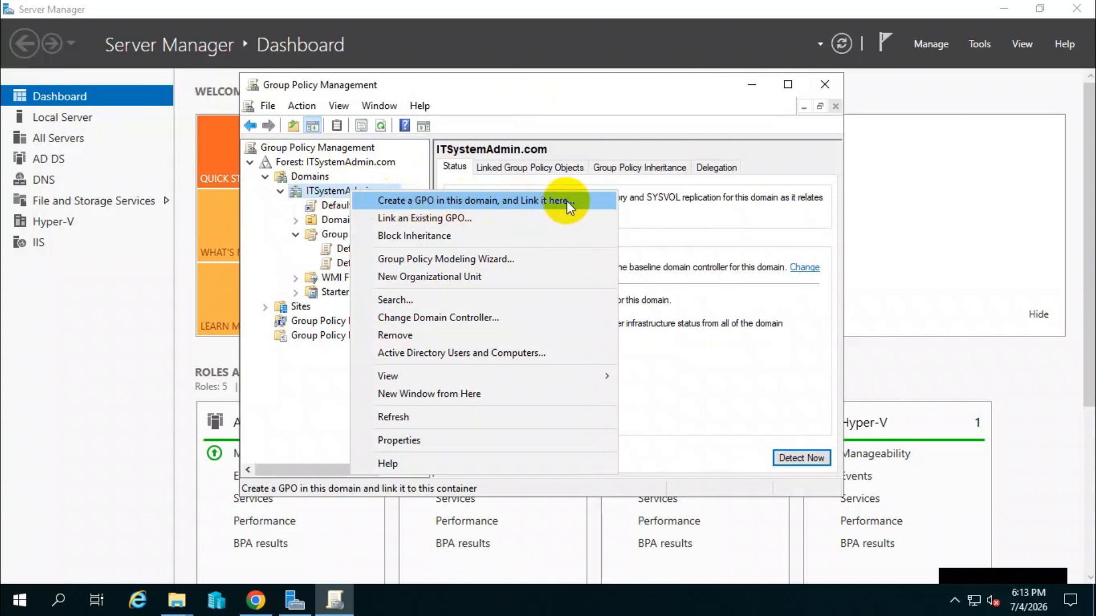
pyautogui.click(464, 199)
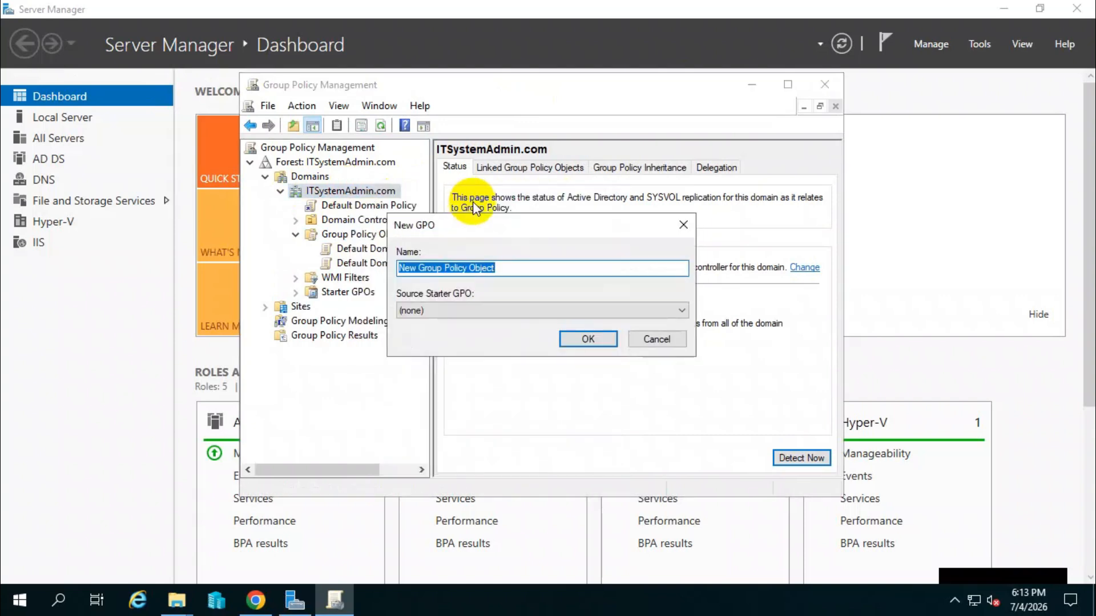
pyautogui.write('Chrome-Extension-Security-Policy')
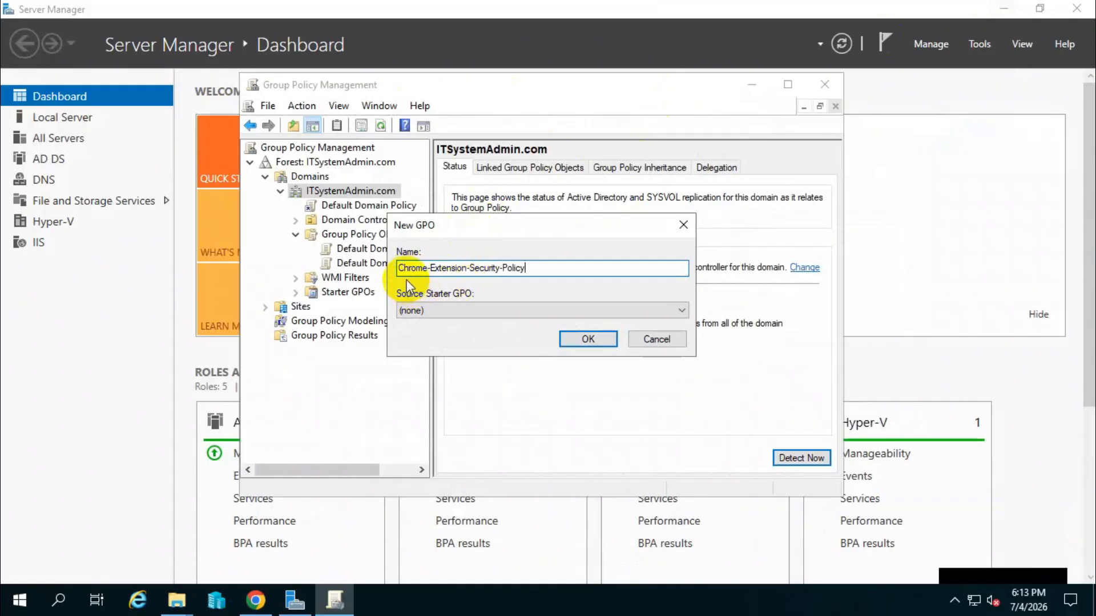
pyautogui.click(577, 338)
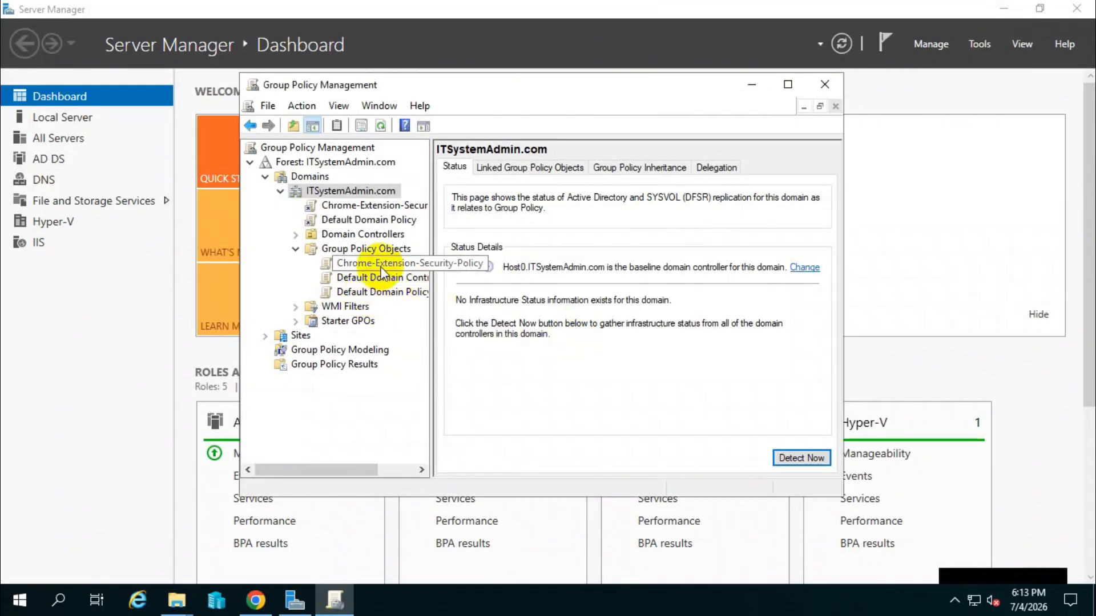
# Open the Chrome-Extension-Security-Policy under Group Policy Objects for editing.
pyautogui.click(368, 264)
pyautogui.rightClick(355, 265)
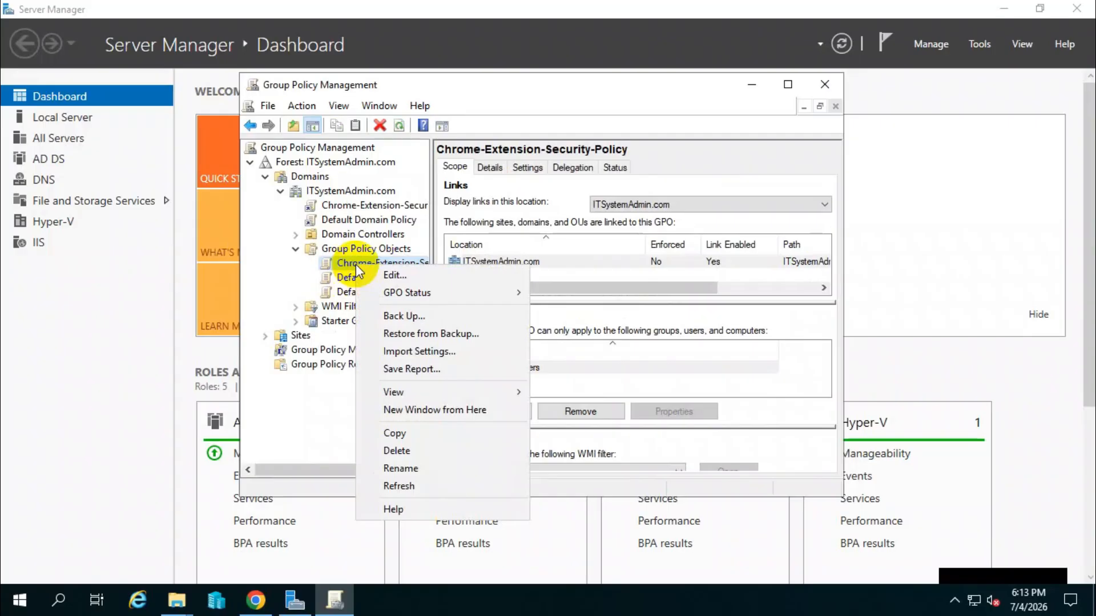
pyautogui.click(398, 275)
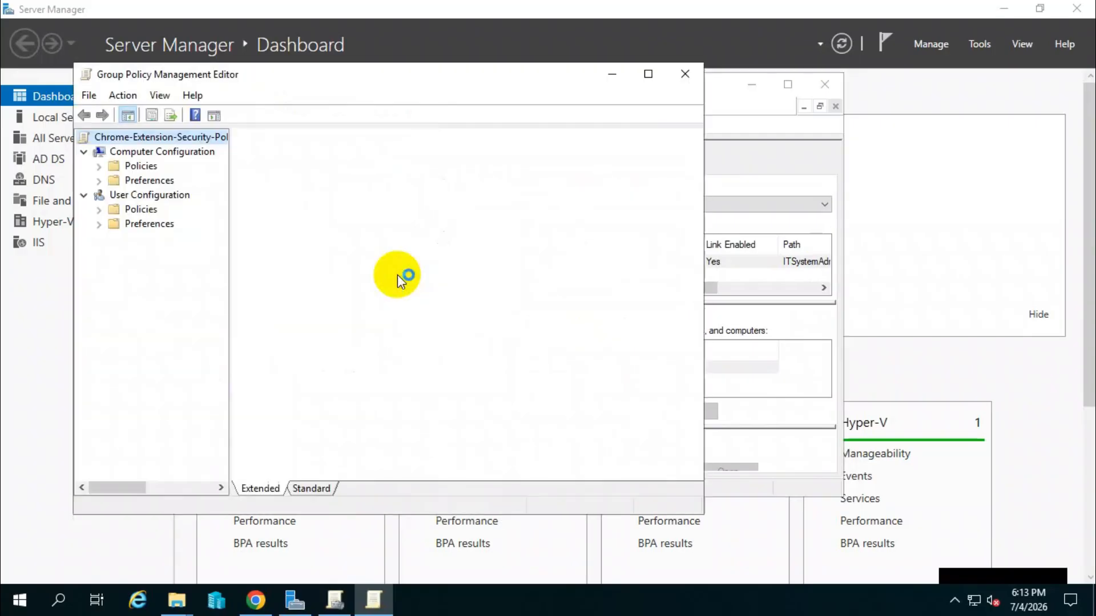
pyautogui.click(249, 159)
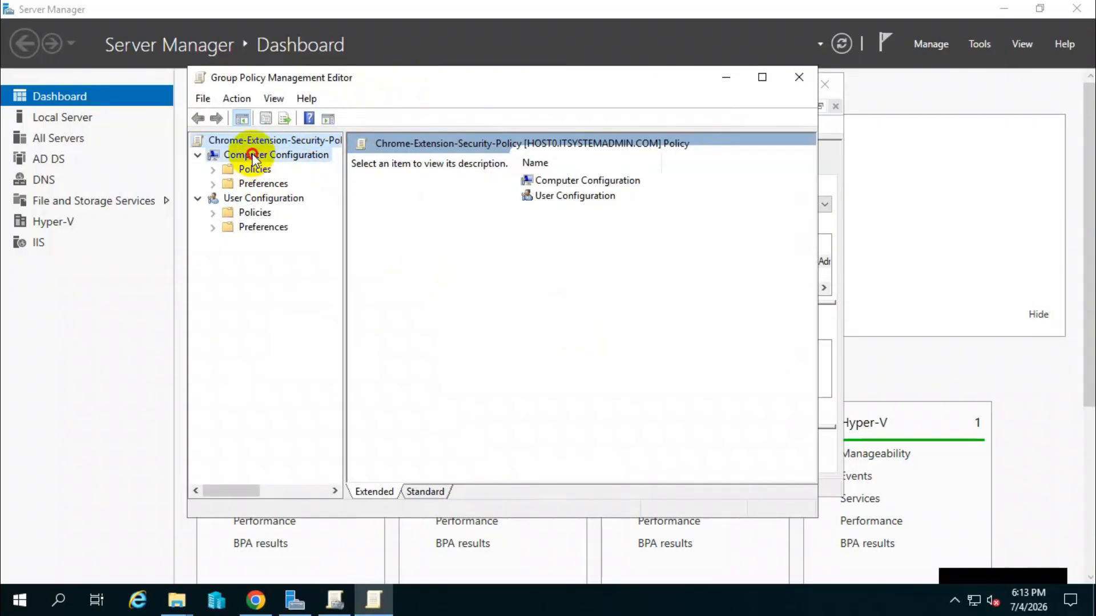
# Expand the Administrative Templates under the Computer Configuration policies and widen the console tree to show the full folder names.
pyautogui.click(242, 169)
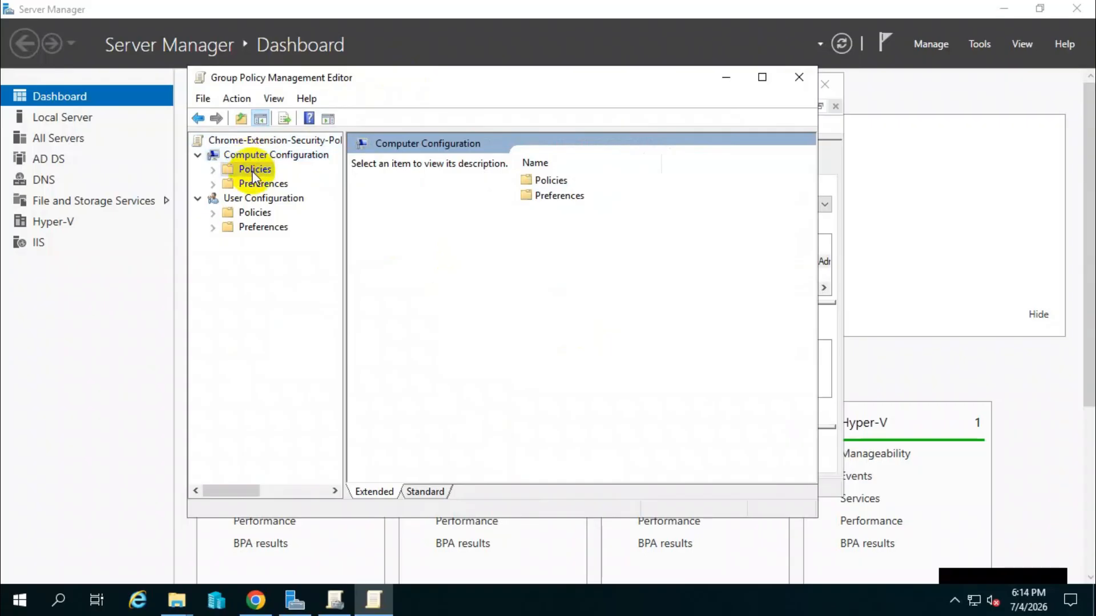
pyautogui.click(217, 171)
pyautogui.click(275, 213)
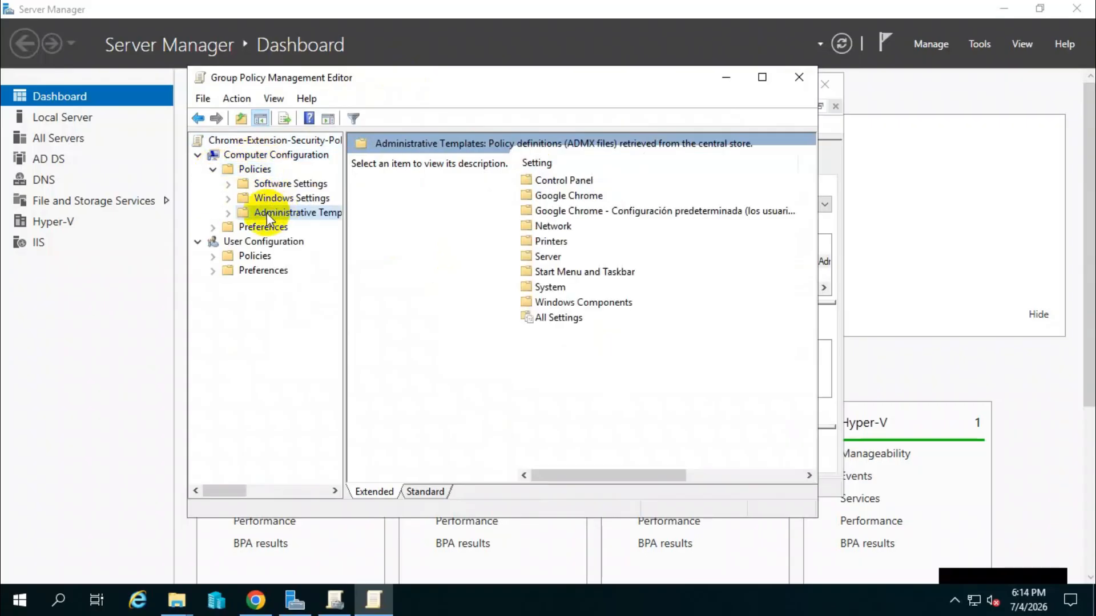
pyautogui.click(229, 213)
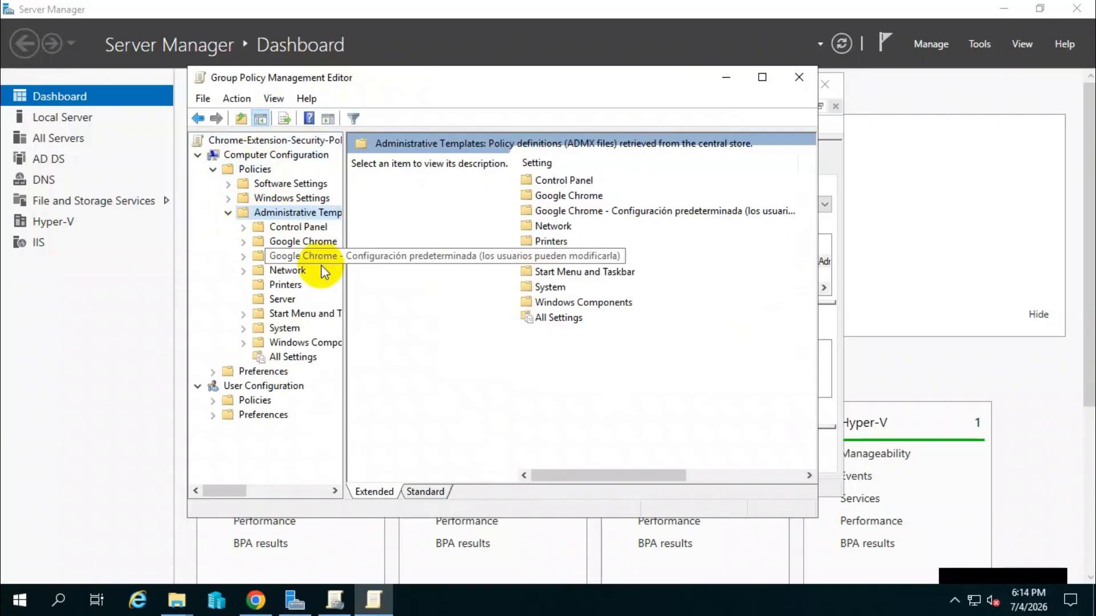
pyautogui.moveTo(344, 277); pyautogui.dragTo(409, 288)
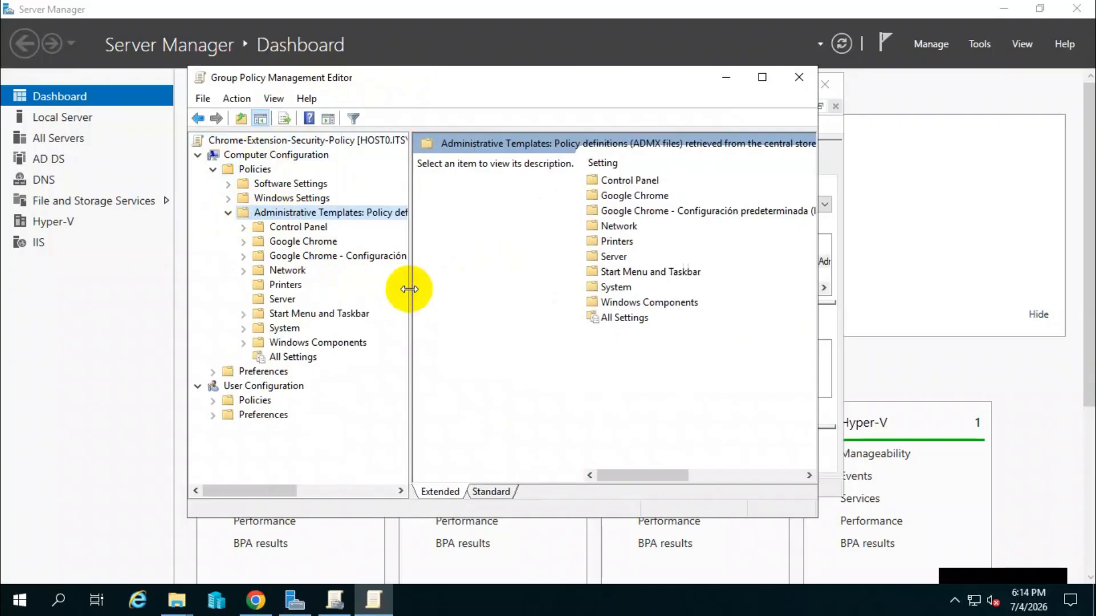
# Open the Extensions folder under Google Chrome in the computer's Administrative Templates.
pyautogui.click(318, 241)
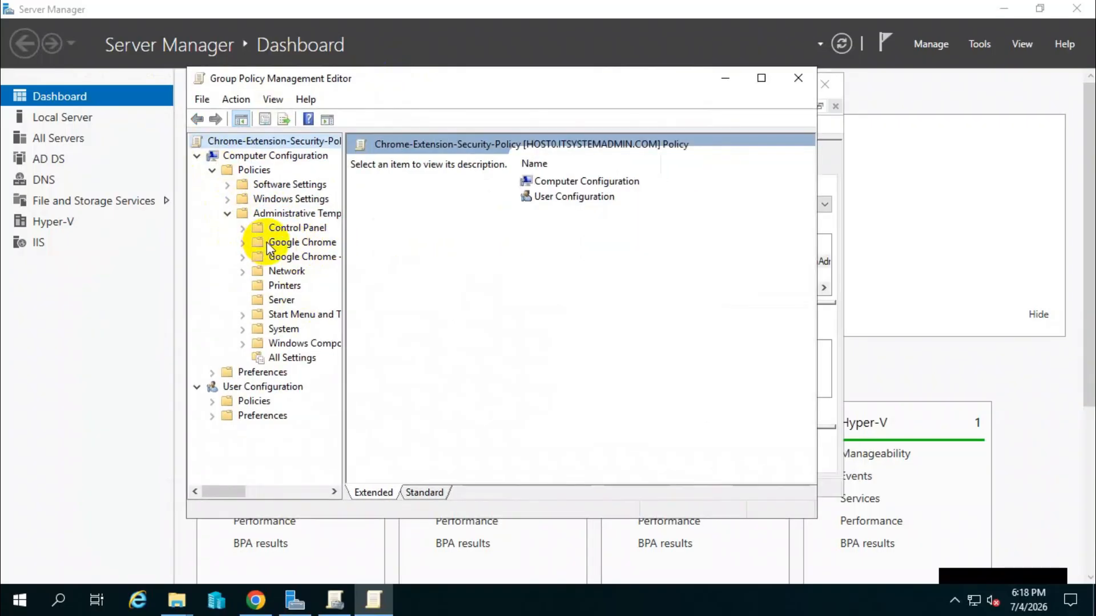
pyautogui.click(266, 242)
pyautogui.click(244, 242)
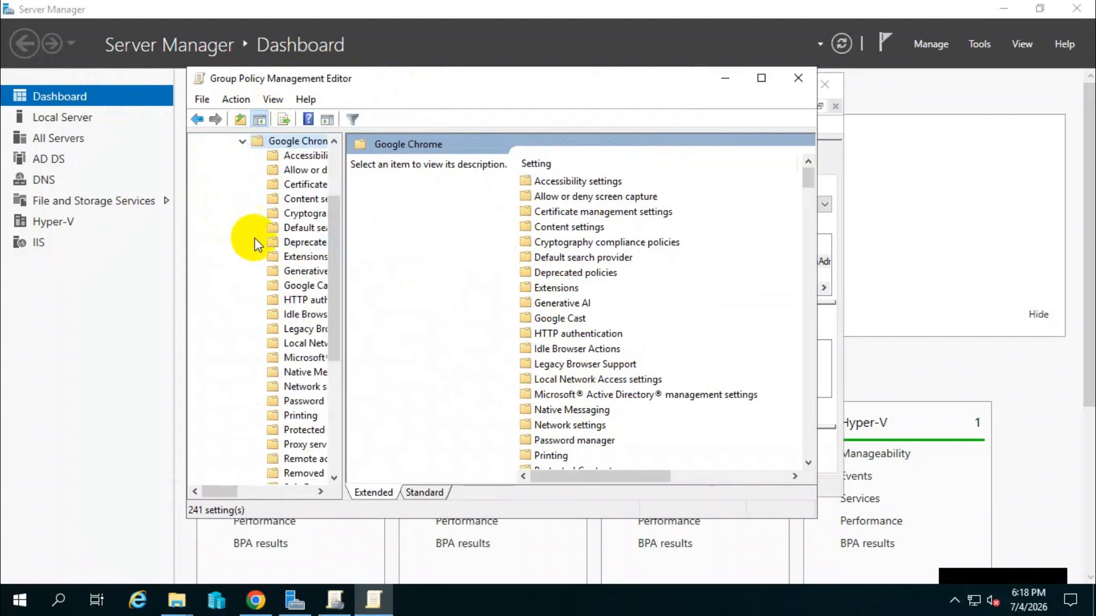
pyautogui.click(310, 258)
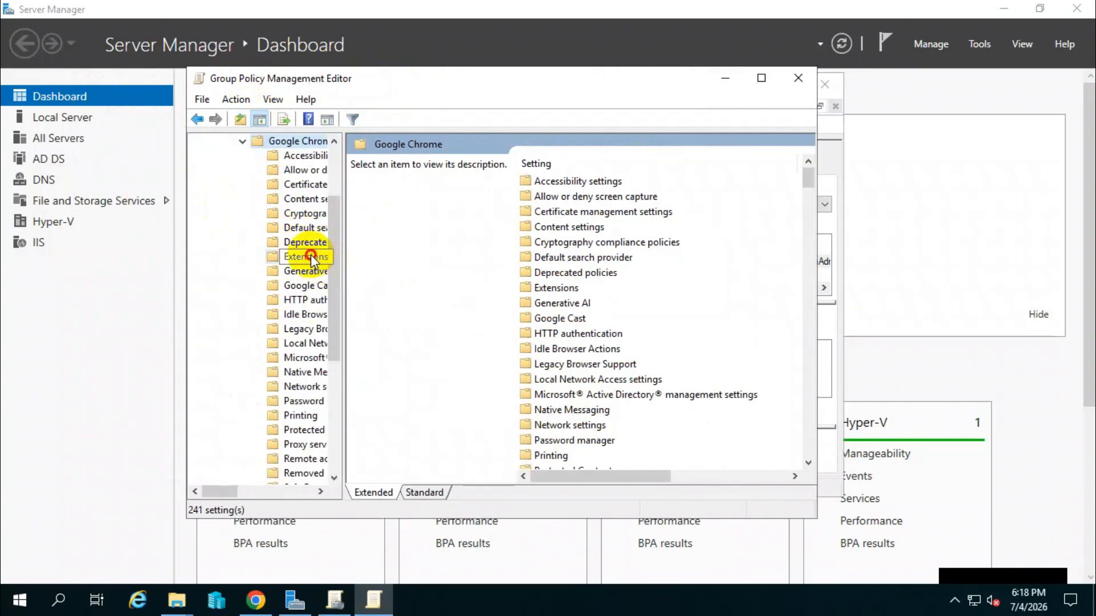
# Open the Configure extension installation blocklist policy for editing and set it to Enabled.
pyautogui.click(679, 258)
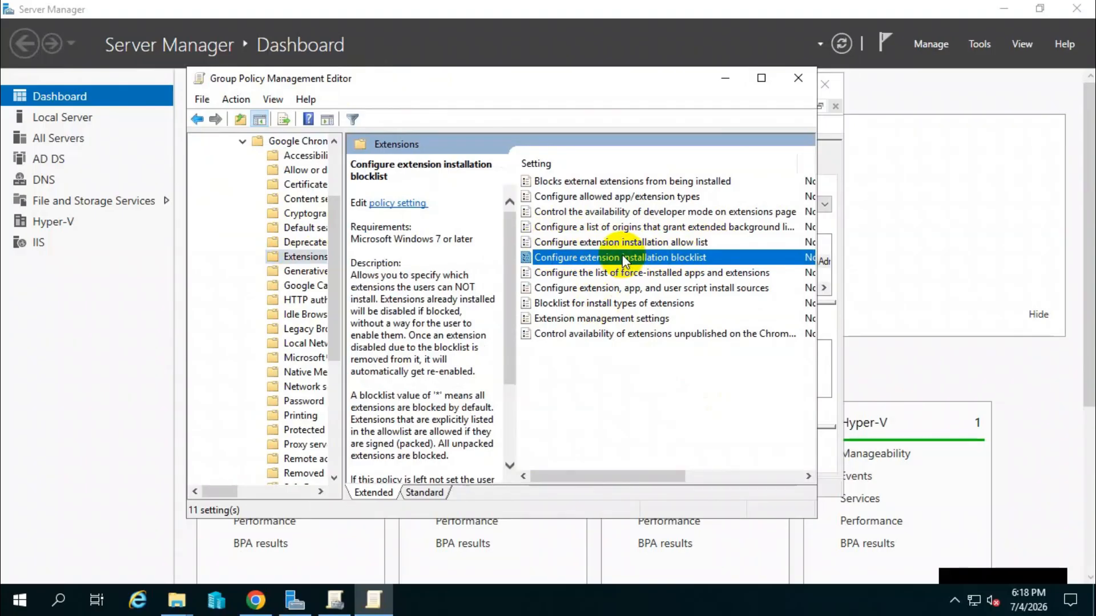
pyautogui.rightClick(623, 261)
pyautogui.click(654, 264)
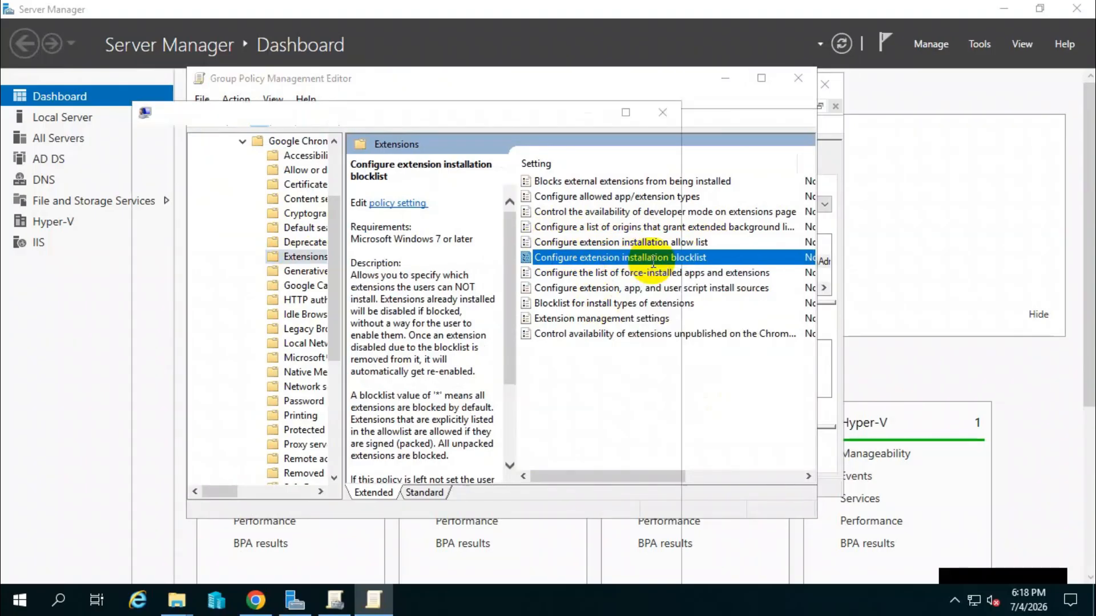
pyautogui.moveTo(451, 113); pyautogui.dragTo(523, 61)
pyautogui.click(230, 147)
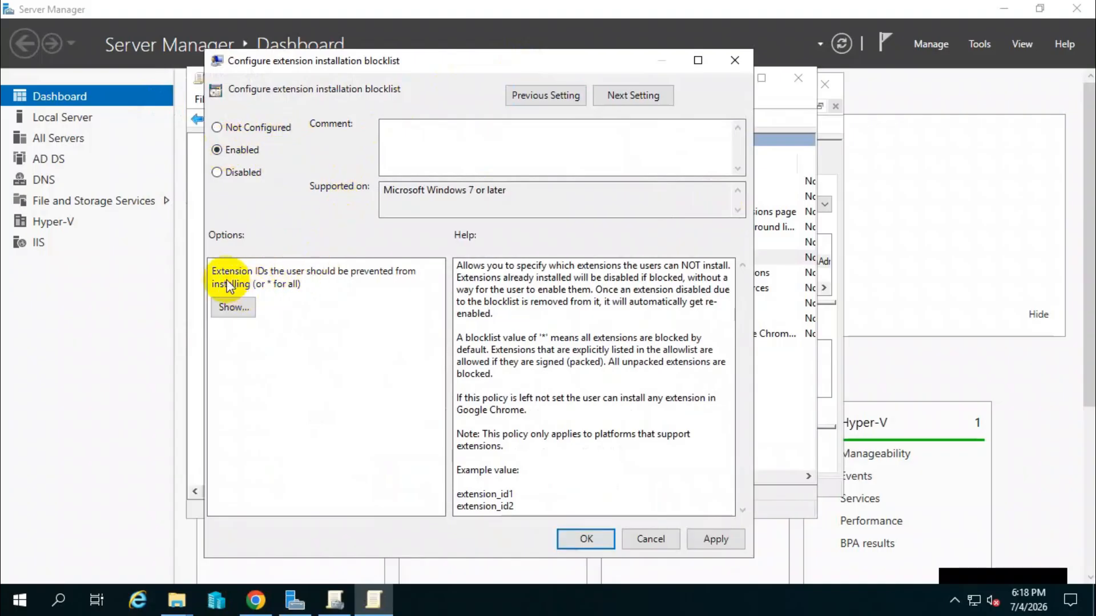
# Add * to the blocklist's extension IDs so all extensions are blocked, and apply the policy.
pyautogui.click(239, 311)
pyautogui.moveTo(249, 41); pyautogui.dragTo(402, 142)
pyautogui.click(267, 214)
pyautogui.click(275, 208)
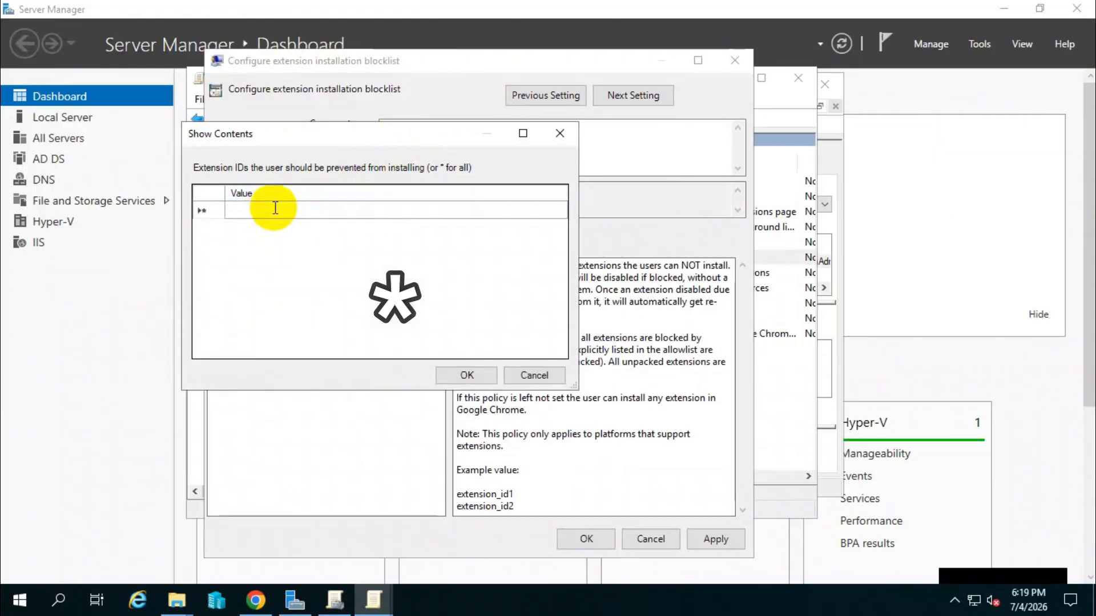
pyautogui.write('*')
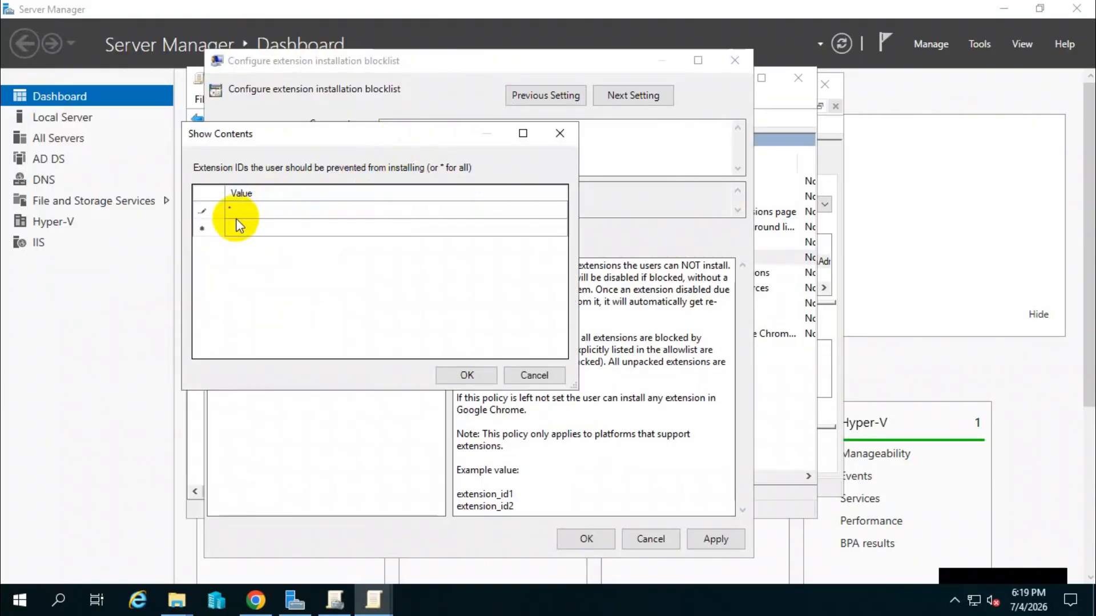
pyautogui.click(468, 375)
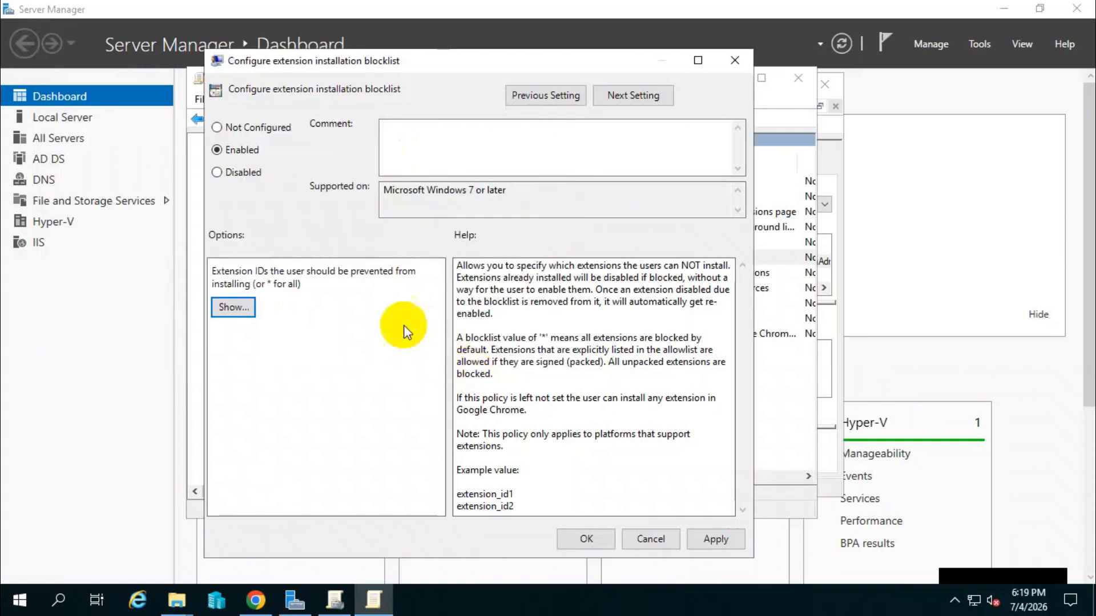
pyautogui.click(710, 541)
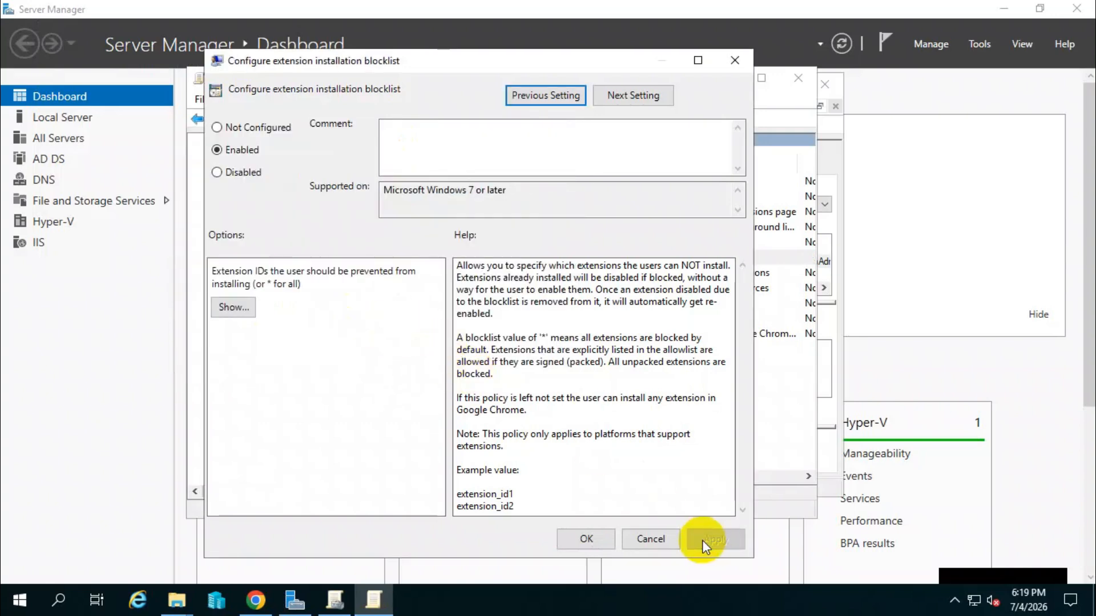
pyautogui.click(597, 532)
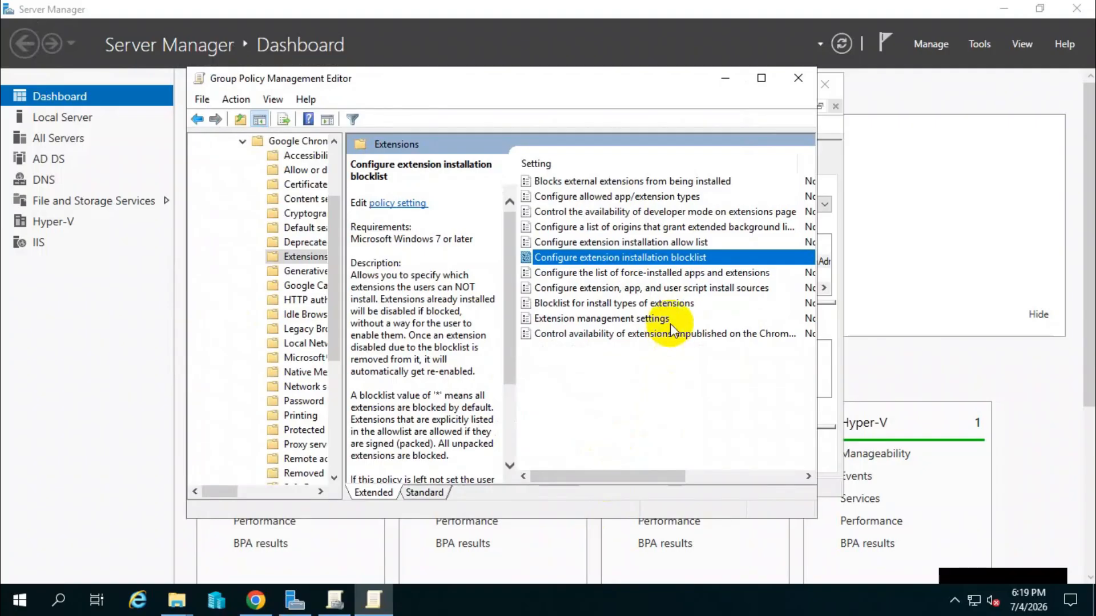
# Enable the Configure extension installation allow list policy and open its list of extension IDs exempt from the blocklist.
pyautogui.click(611, 242)
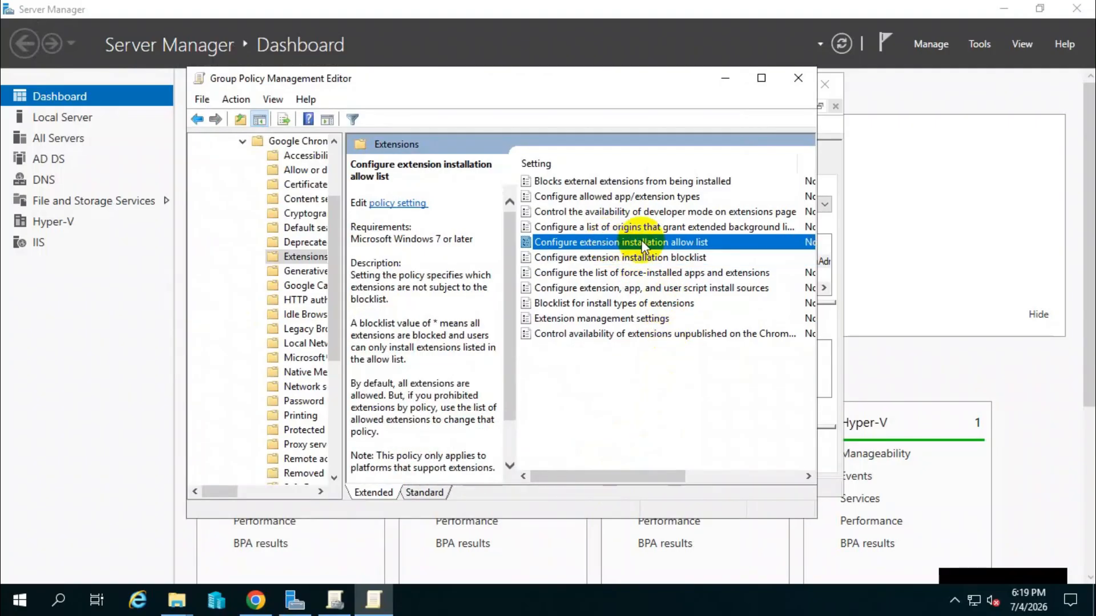
pyautogui.doubleClick(660, 242)
pyautogui.click(231, 141)
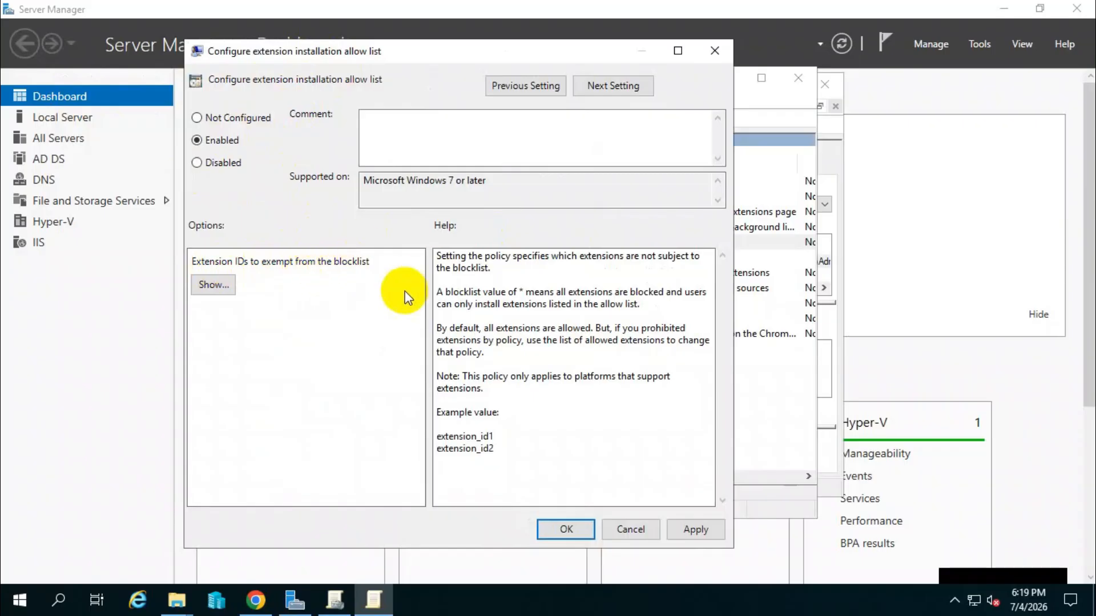
pyautogui.click(233, 285)
pyautogui.moveTo(272, 88); pyautogui.dragTo(429, 113)
pyautogui.click(345, 177)
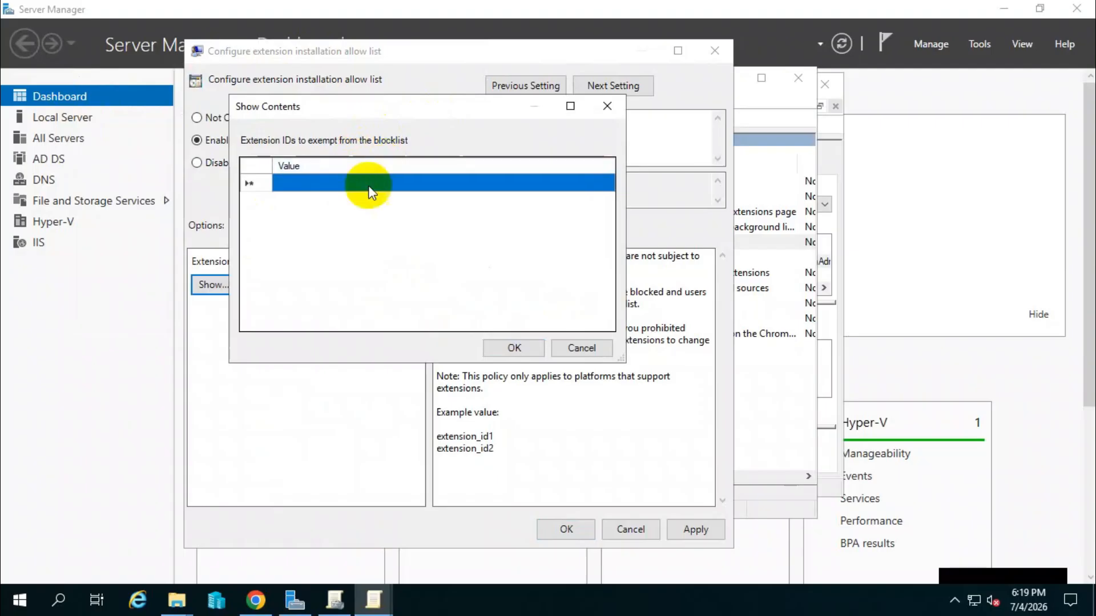
# Switch to Chrome, search Google for "chrome web store" and open the Chrome Web Store site.
pyautogui.click(255, 597)
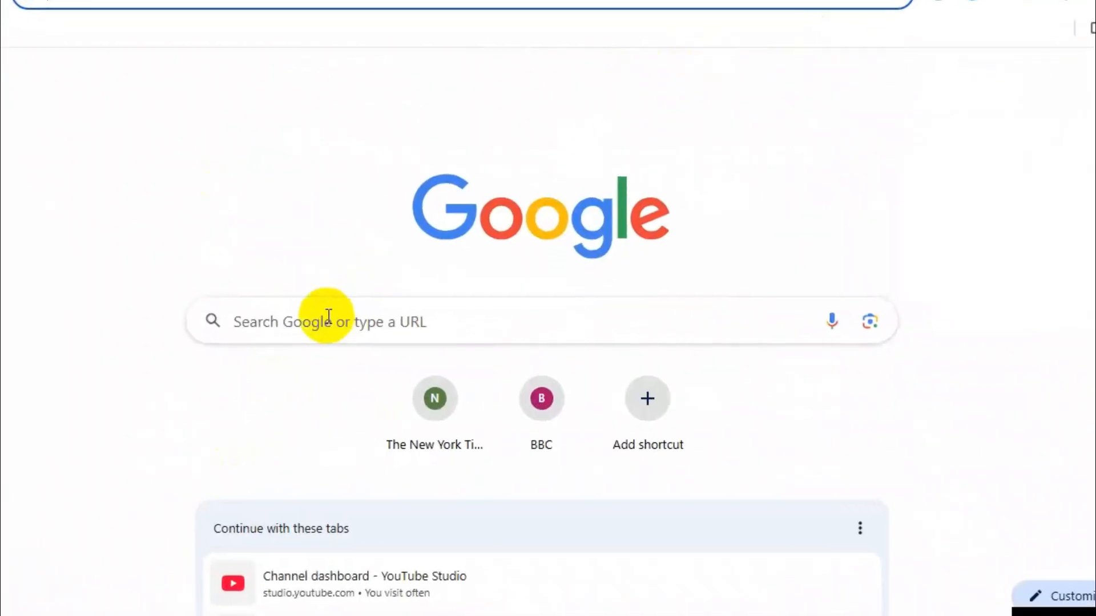
pyautogui.click(328, 316)
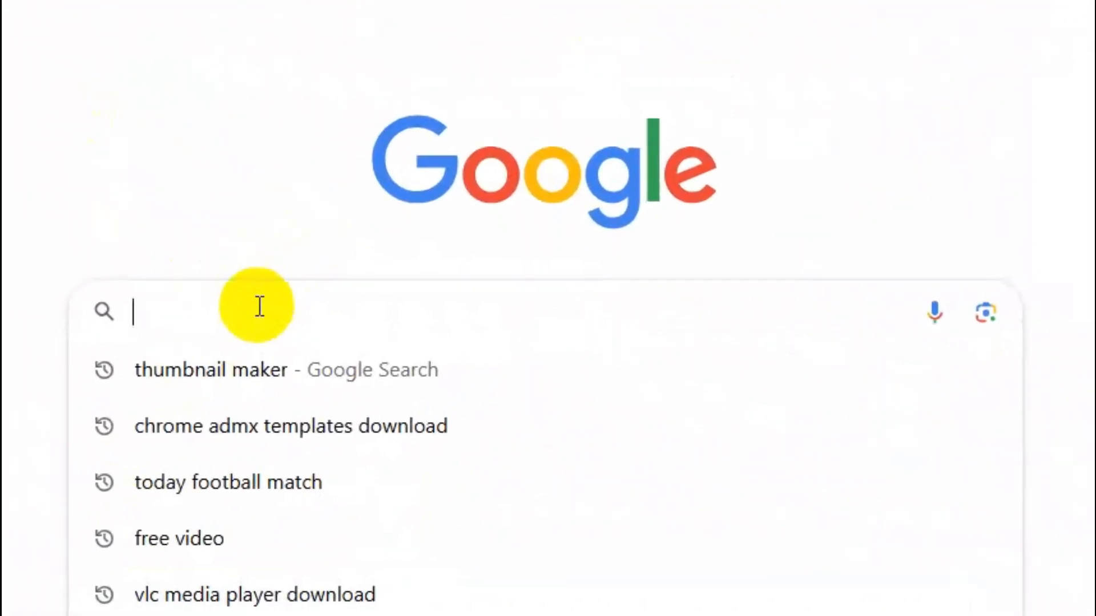
pyautogui.write('chrome web store')
pyautogui.press('Return')
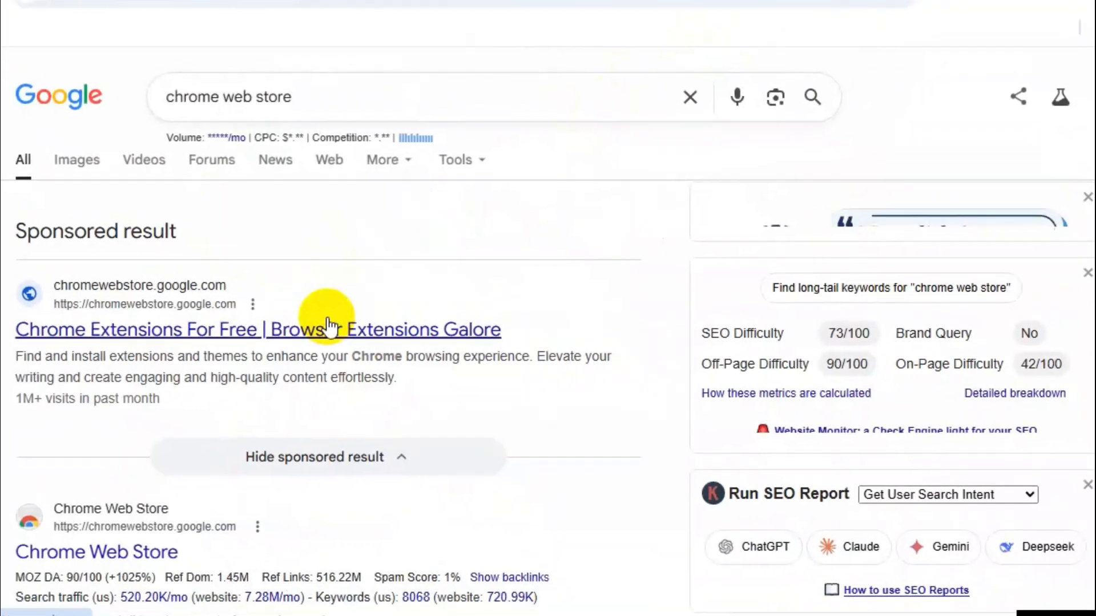
pyautogui.scroll(-3, 131, 373)
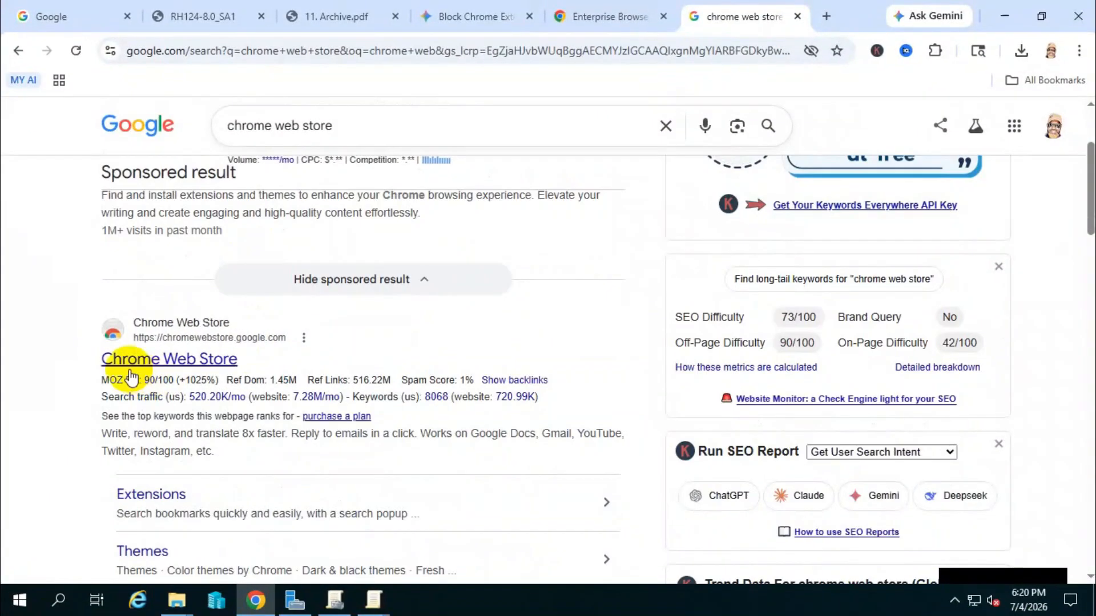
pyautogui.click(172, 361)
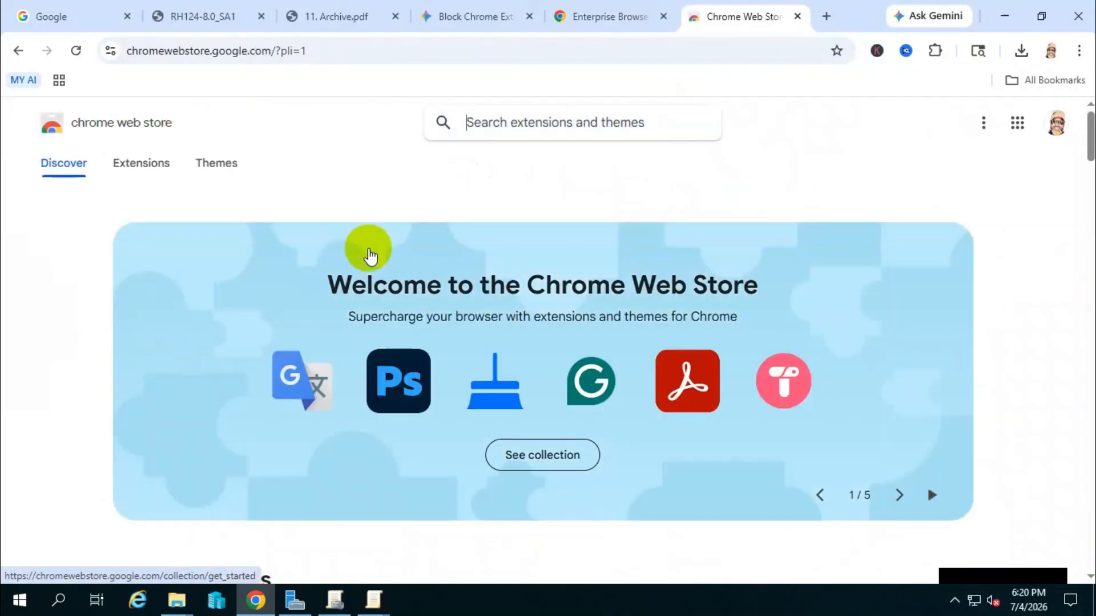
# Browse the store's Extensions category and open the Pinterest Love extension under Conquer the clutter.
pyautogui.click(159, 172)
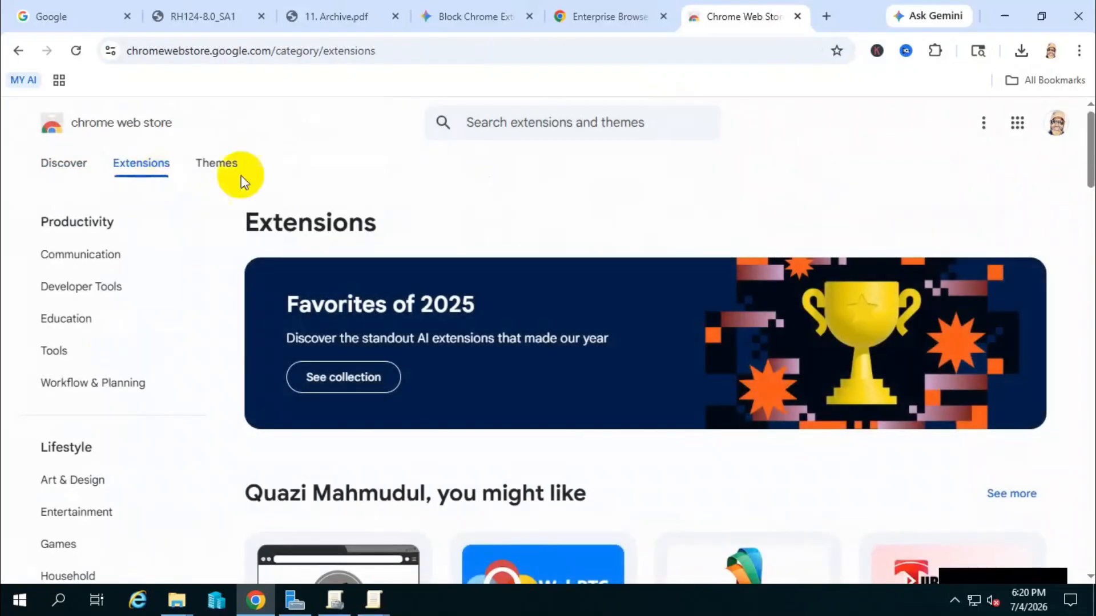
pyautogui.scroll(-5, 464, 211)
pyautogui.scroll(-5, 543, 343)
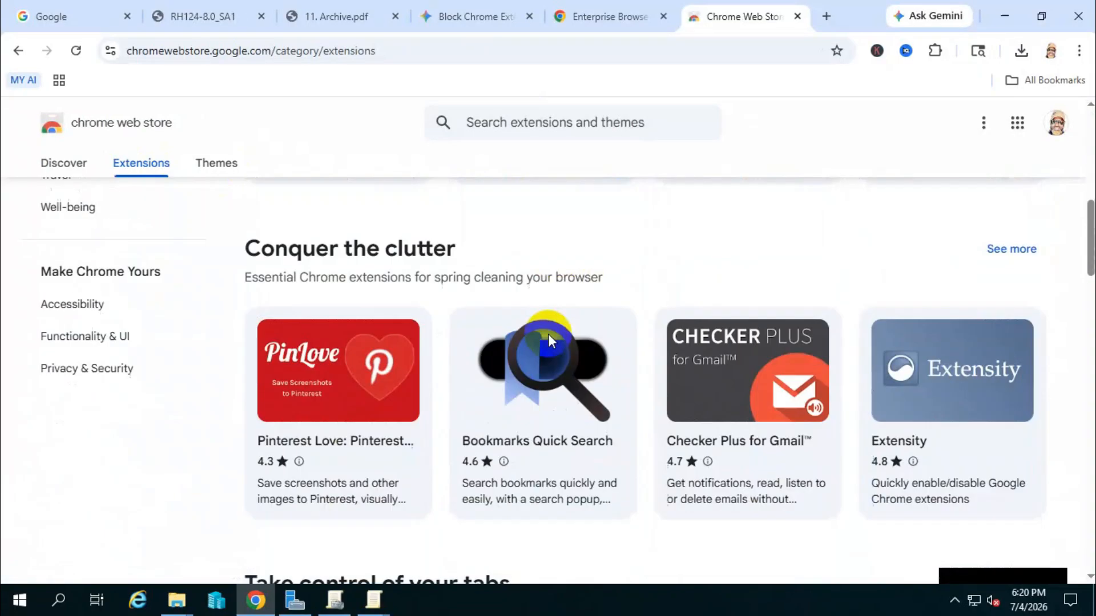
pyautogui.click(344, 412)
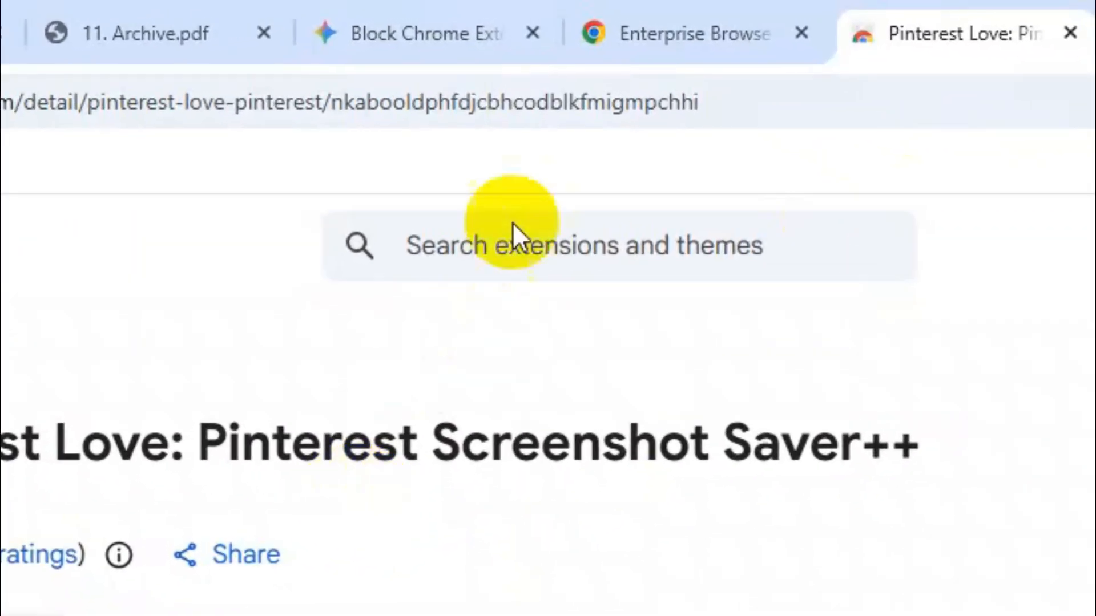
# Copy the Pinterest Love extension ID from the end of its web address.
pyautogui.click(729, 100)
pyautogui.click(729, 100)
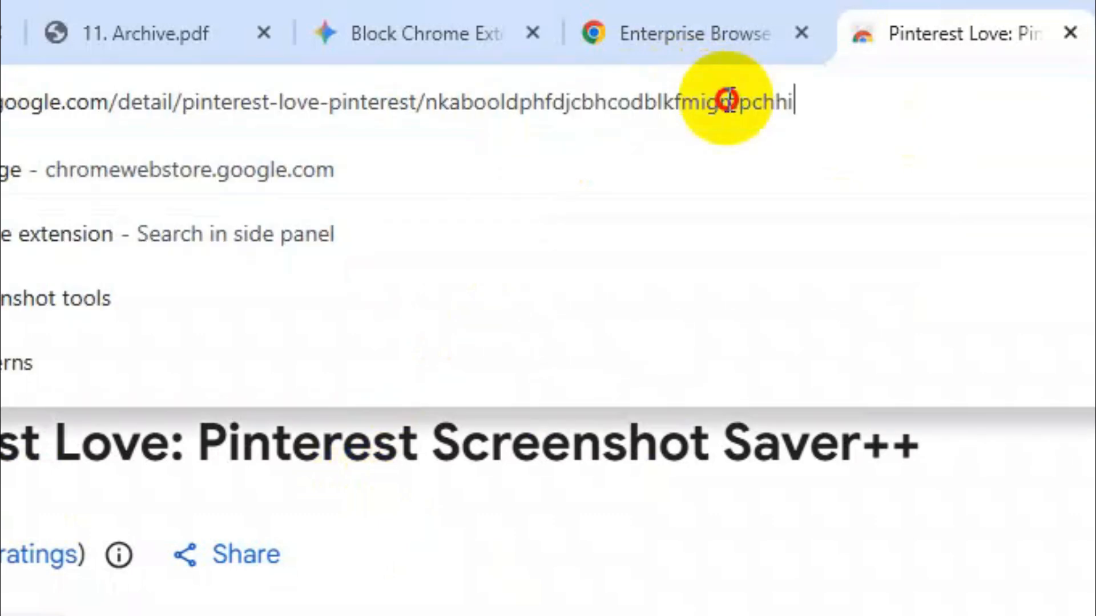
pyautogui.moveTo(803, 102); pyautogui.dragTo(427, 95)
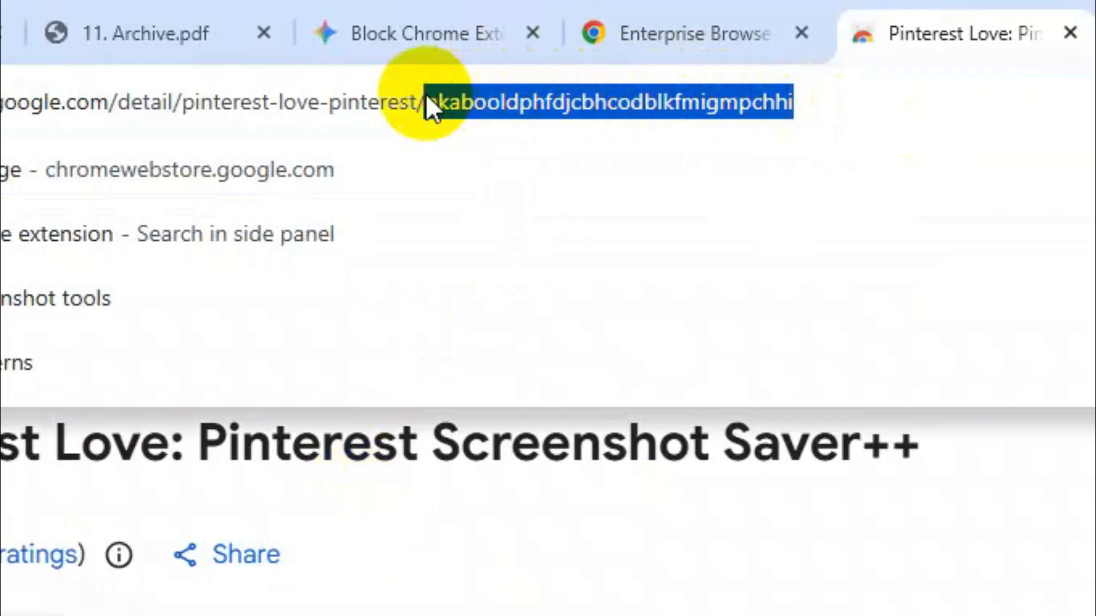
pyautogui.rightClick(509, 100)
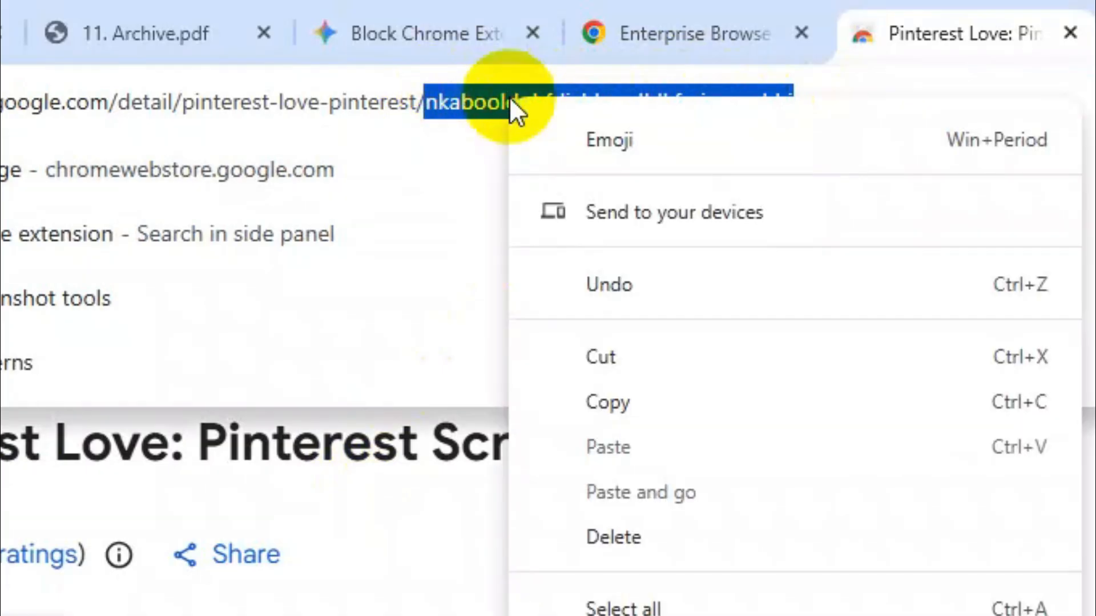
pyautogui.click(608, 394)
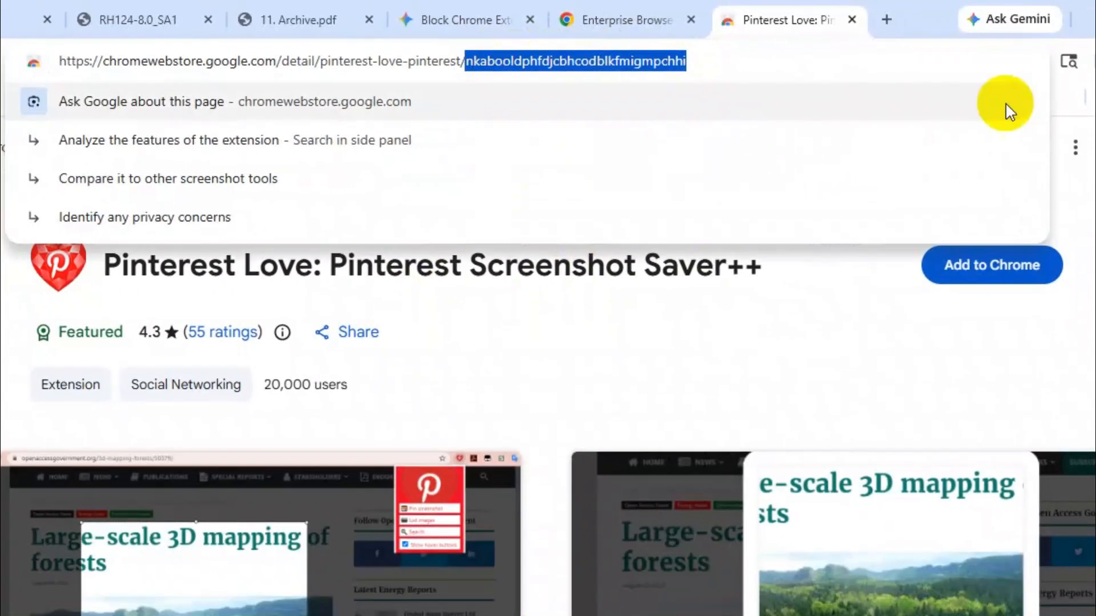
# Return to the allow list contents and paste nkabooldphfdjcbhcodblkfmigmpchhi as the first value.
pyautogui.click(1002, 24)
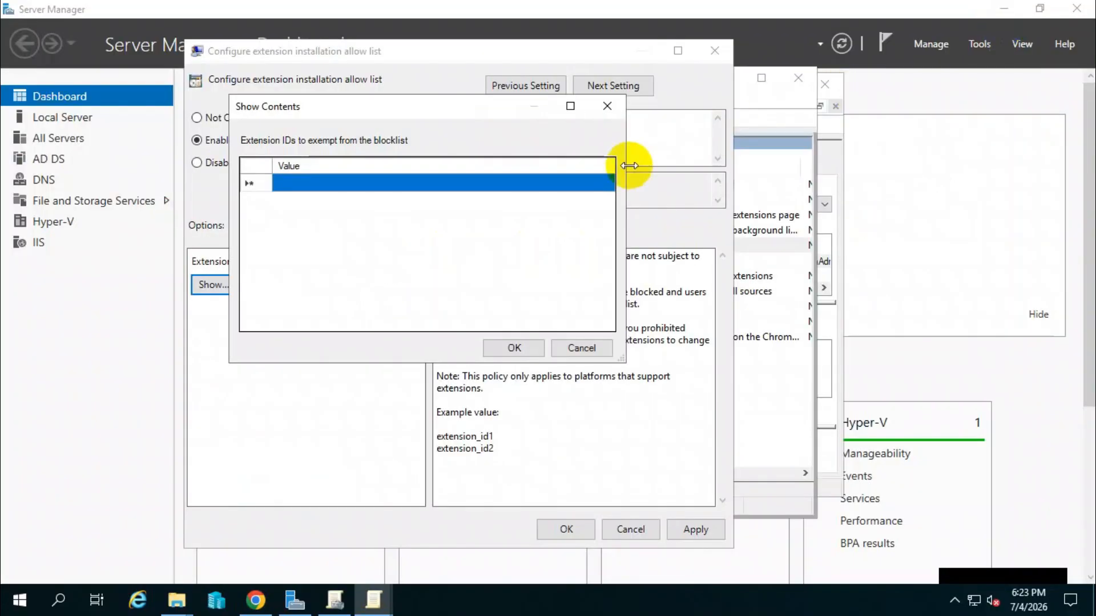
pyautogui.click(406, 183)
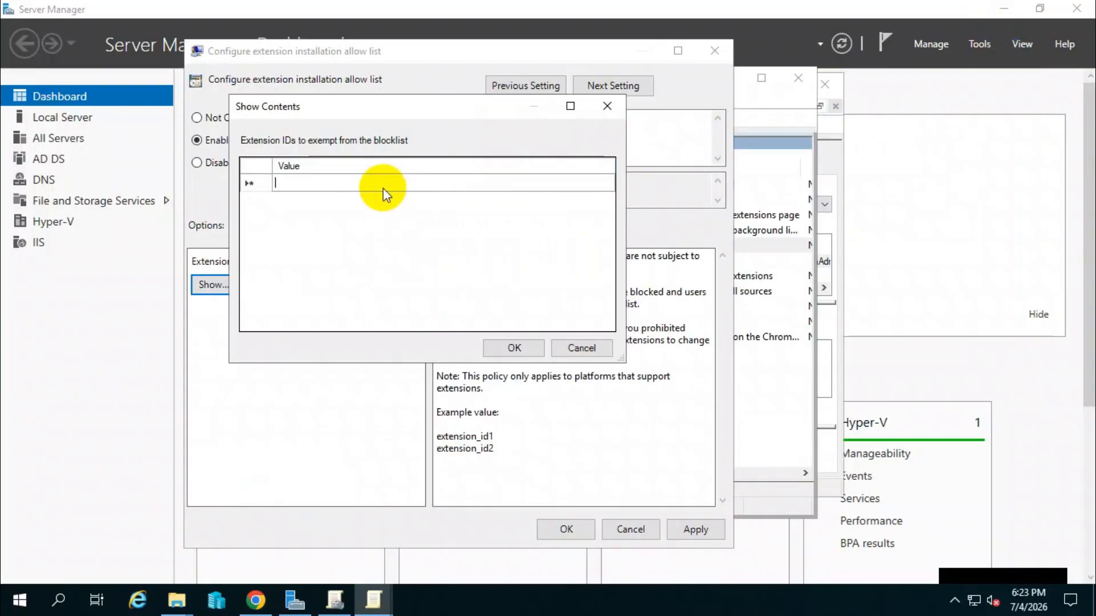
pyautogui.rightClick(384, 185)
pyautogui.click(429, 247)
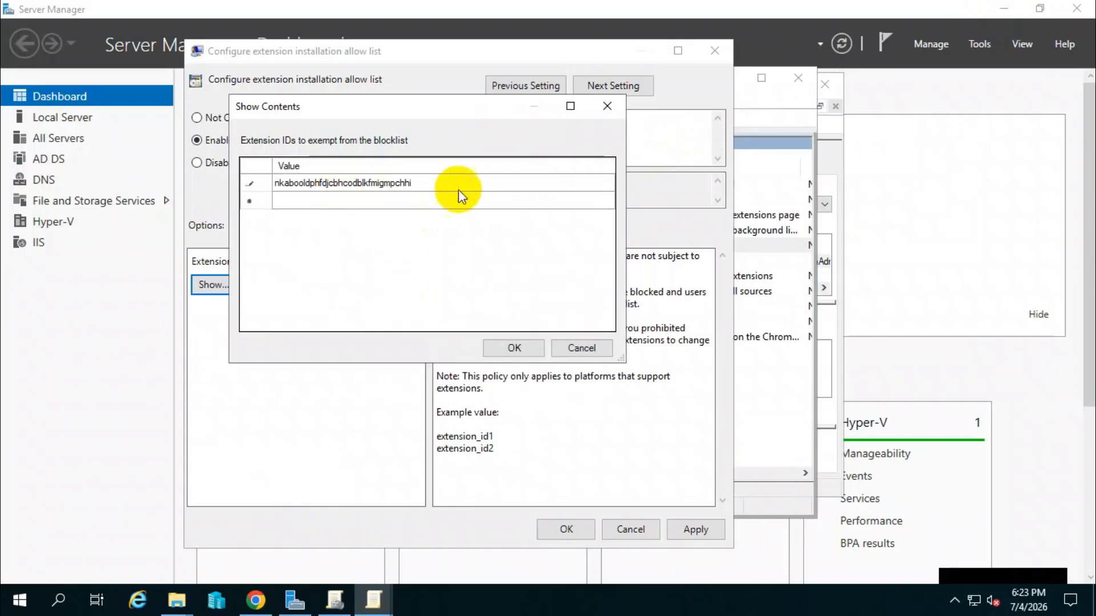
# Return to the Chrome Web Store, open the Checker Plus for Gmail extension and copy the ID from its web address.
pyautogui.hotkey('alt', 'Tab')
pyautogui.click(17, 53)
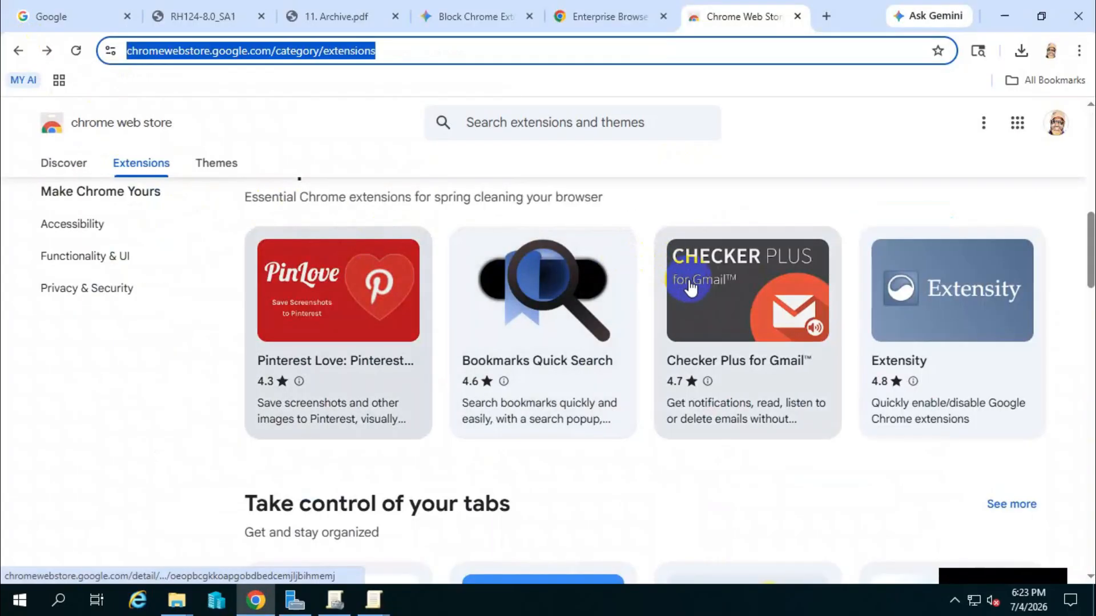
pyautogui.click(734, 385)
pyautogui.click(656, 51)
pyautogui.moveTo(656, 50); pyautogui.dragTo(472, 51)
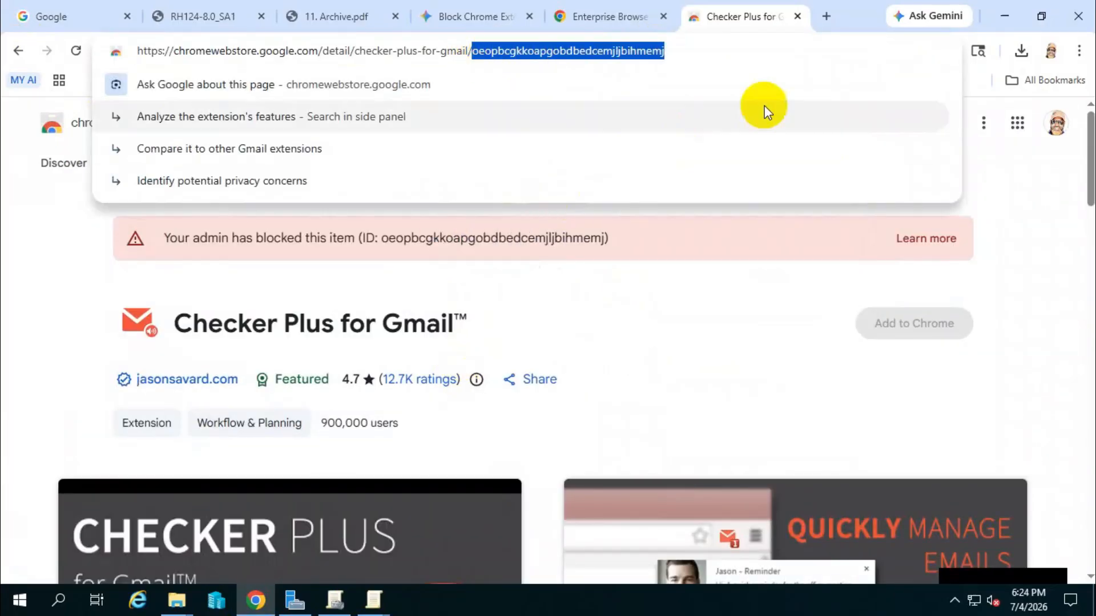
# Paste oeopbcgkkoapgobdbedcemjljbihmemj as the second allow list value, then apply and close the allow list policy.
pyautogui.click(1000, 20)
pyautogui.doubleClick(317, 198)
pyautogui.rightClick(320, 200)
pyautogui.click(342, 268)
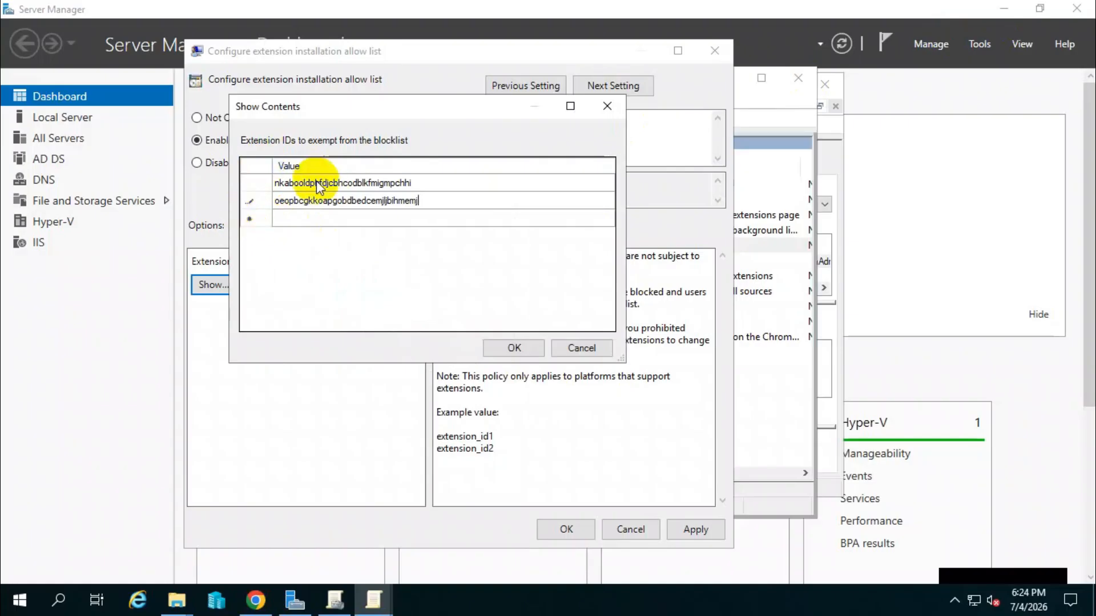
pyautogui.click(514, 347)
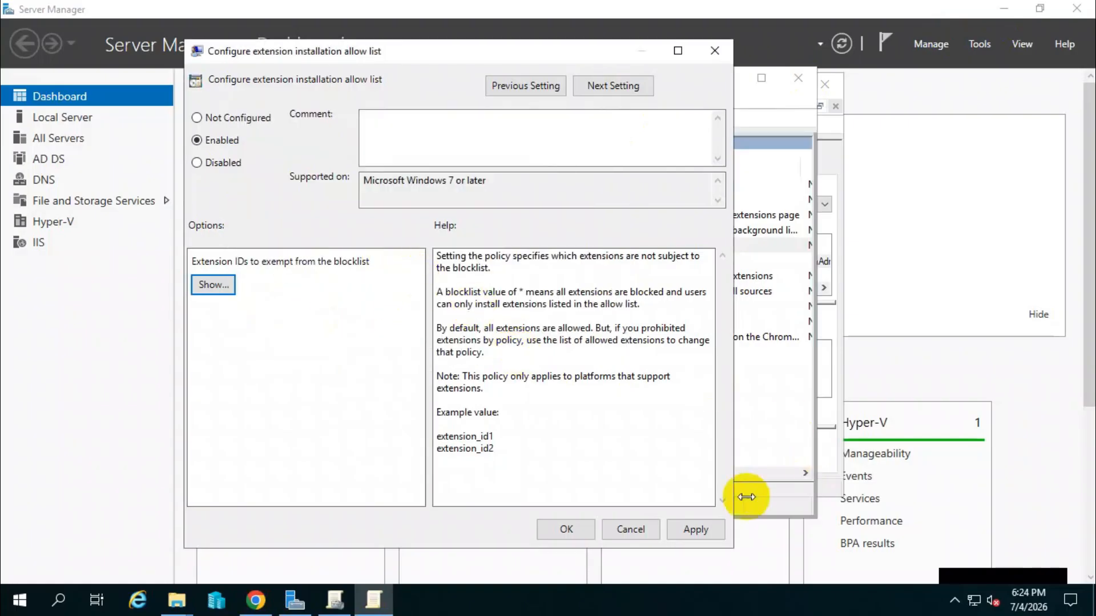
pyautogui.click(704, 528)
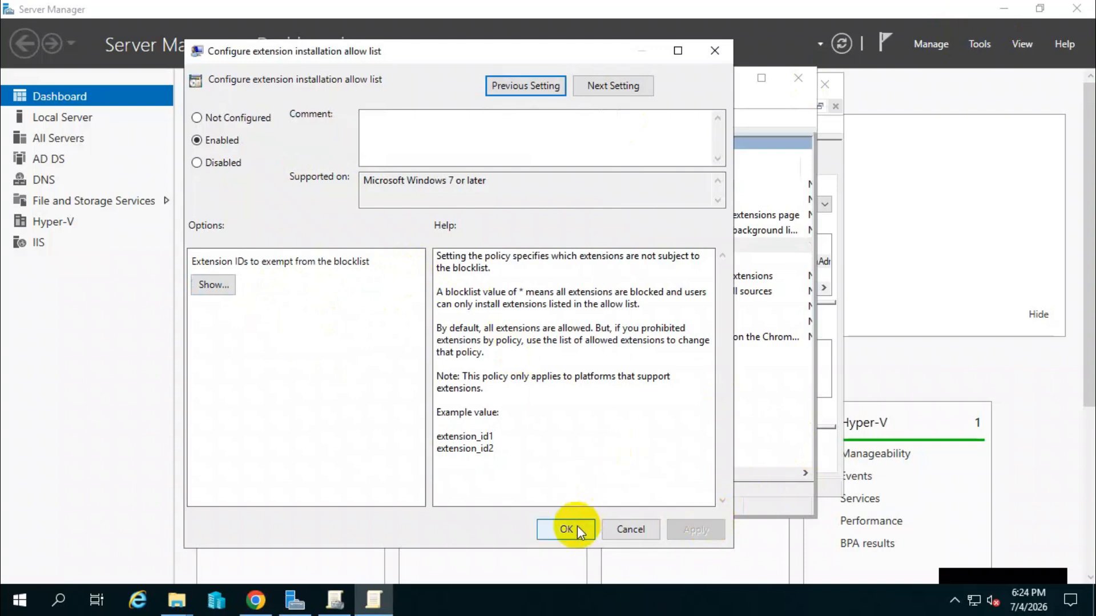
pyautogui.click(577, 526)
# Check the State column of the extension policies, then close the policy editor and the Group Policy Management console.
pyautogui.moveTo(606, 473); pyautogui.dragTo(668, 473)
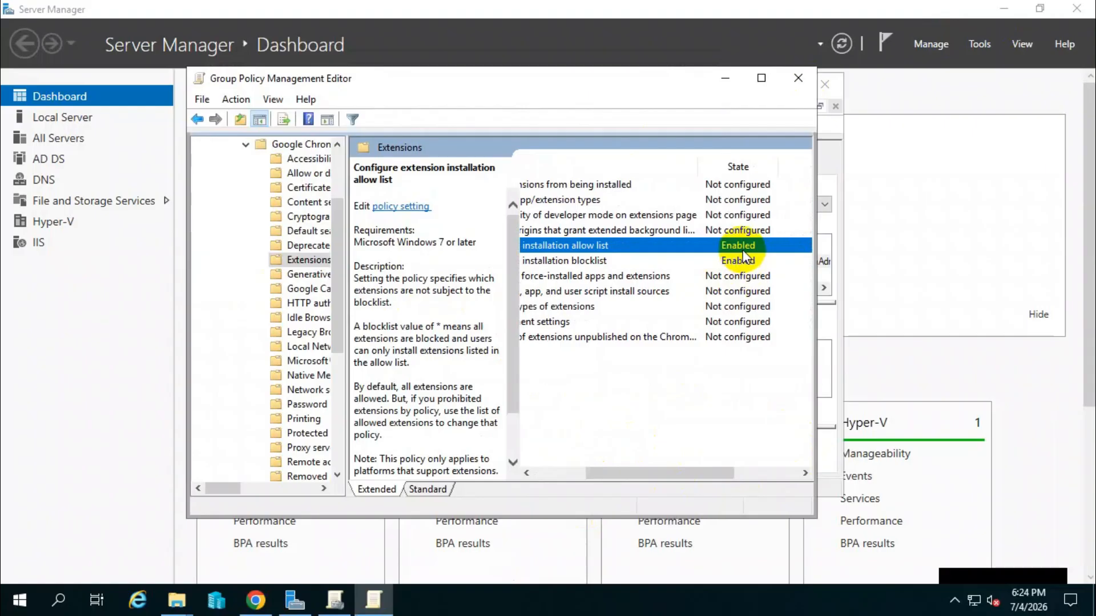
pyautogui.click(786, 81)
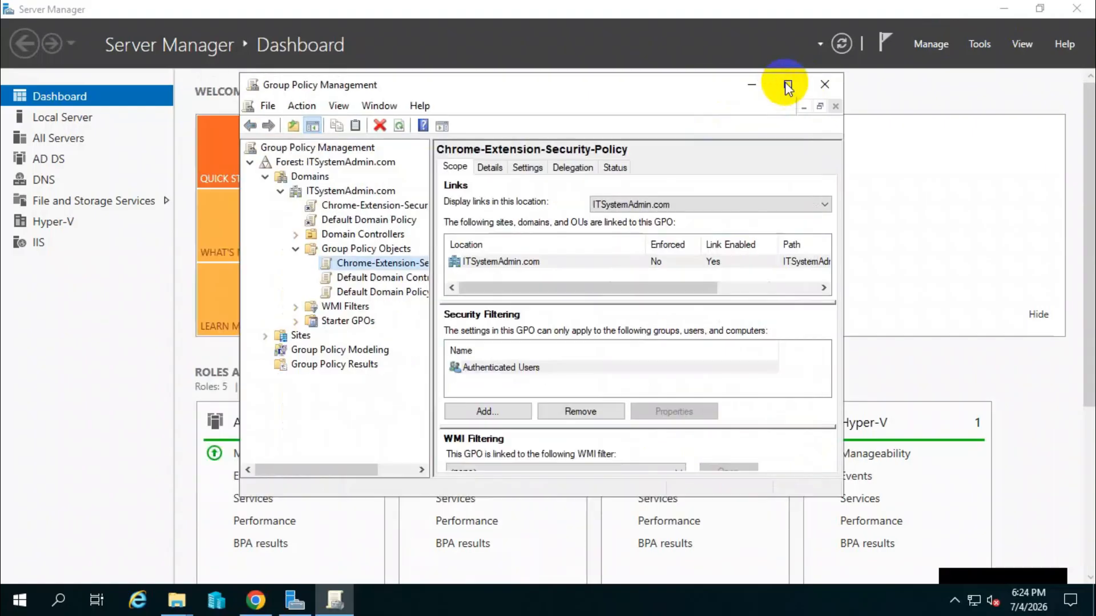
pyautogui.click(826, 85)
# Minimize Server Manager and execute gpupdate /force from the Run dialog.
pyautogui.rightClick(17, 599)
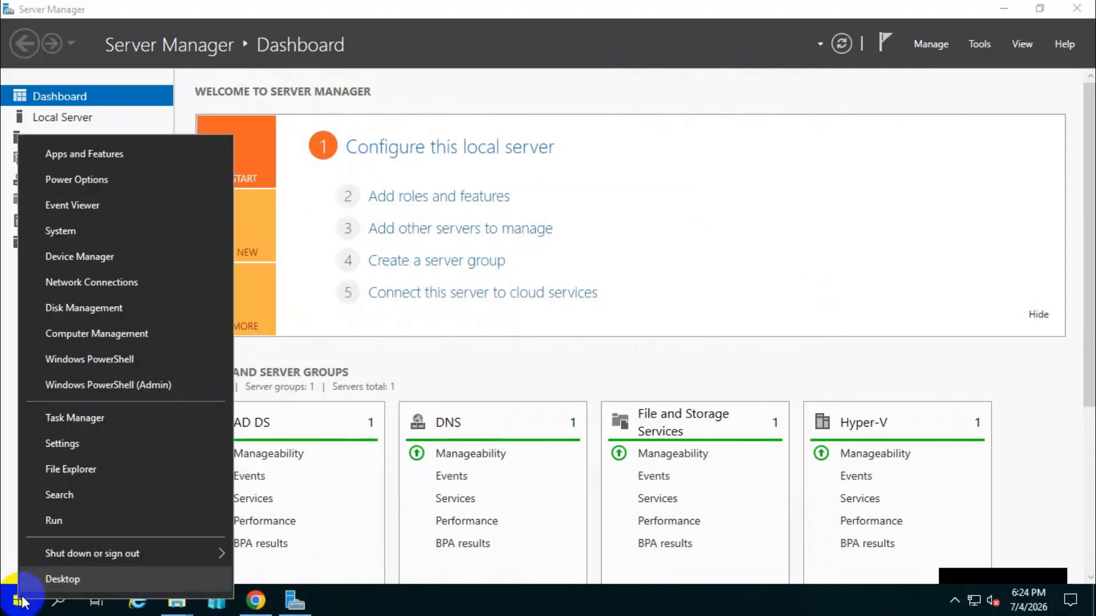
pyautogui.click(44, 526)
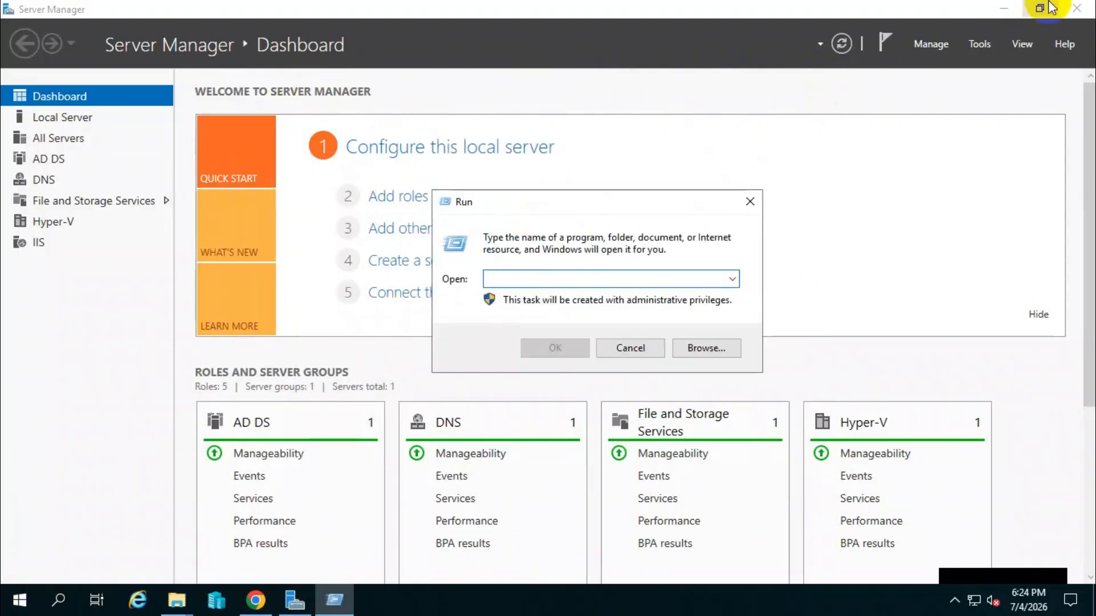
pyautogui.click(1003, 12)
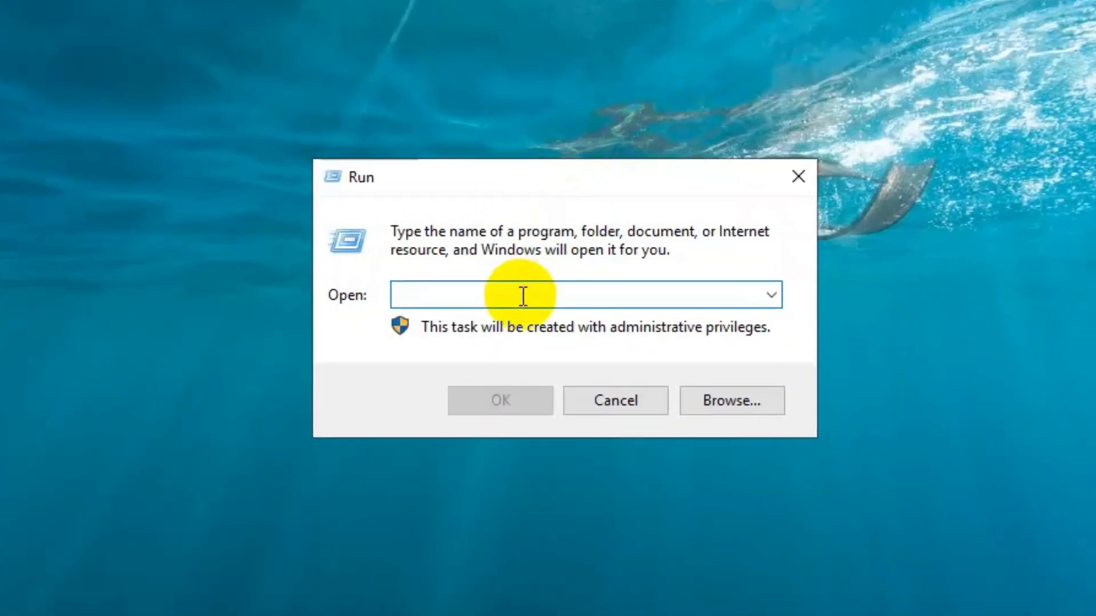
pyautogui.write('gpupdate')
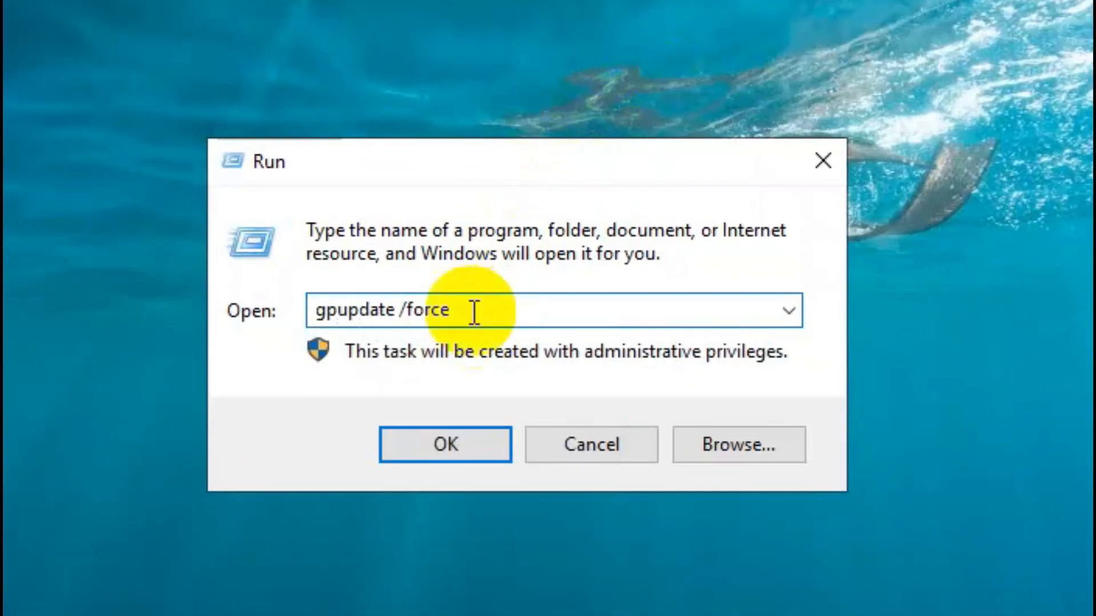
pyautogui.write(' /force')
pyautogui.click(450, 441)
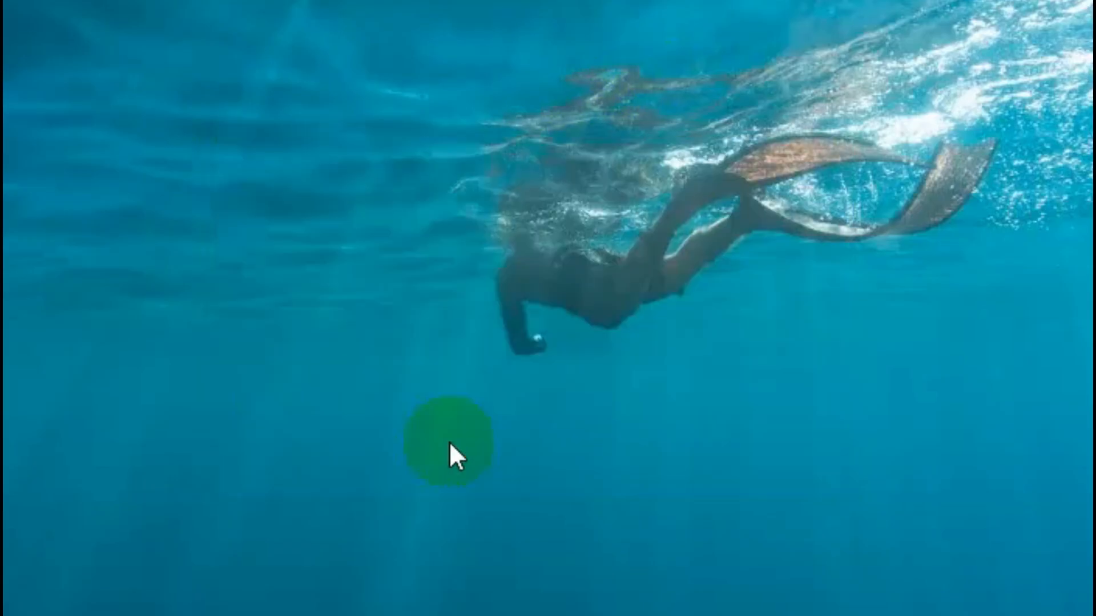